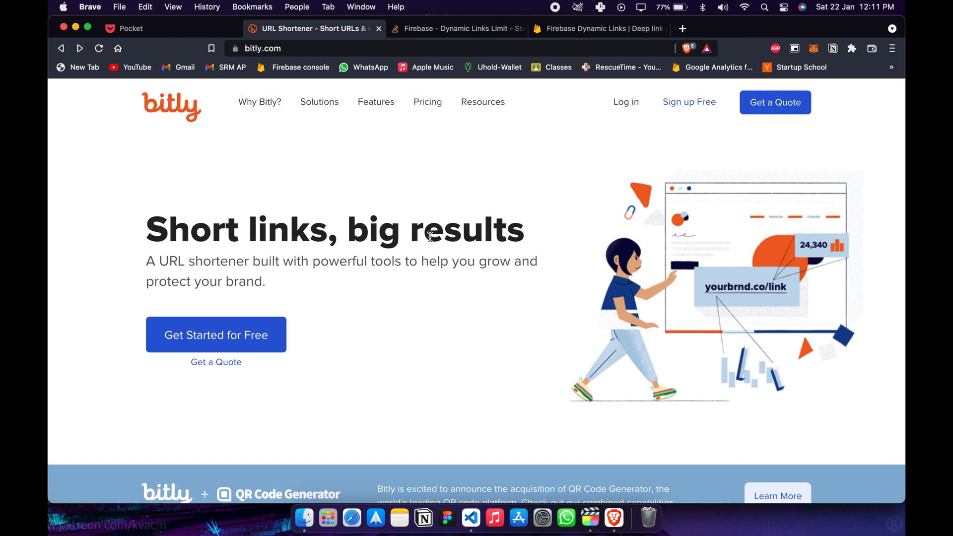
# Open Bitly's pricing page and review the monthly link limit of the Free plan alongside the paid plans.
pyautogui.click(429, 106)
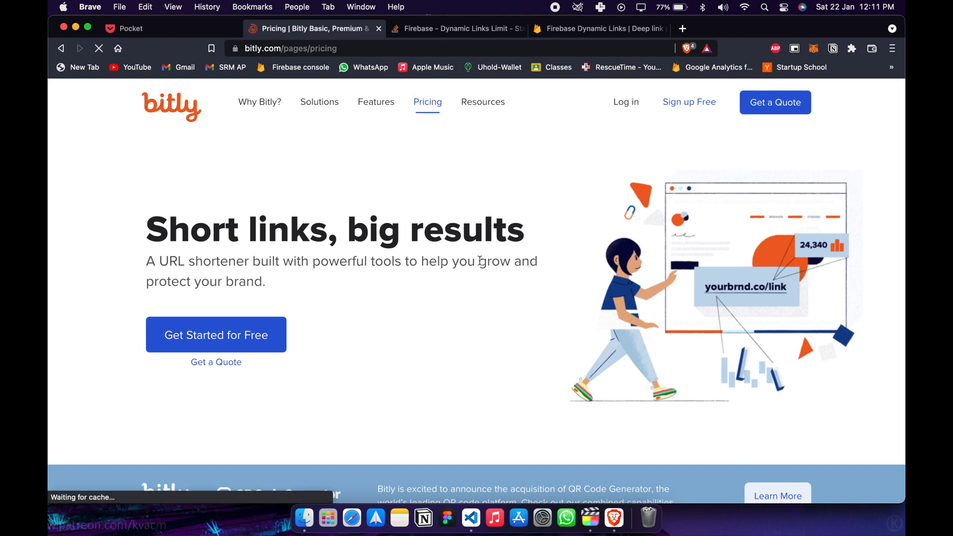
pyautogui.scroll(-3, 480, 260)
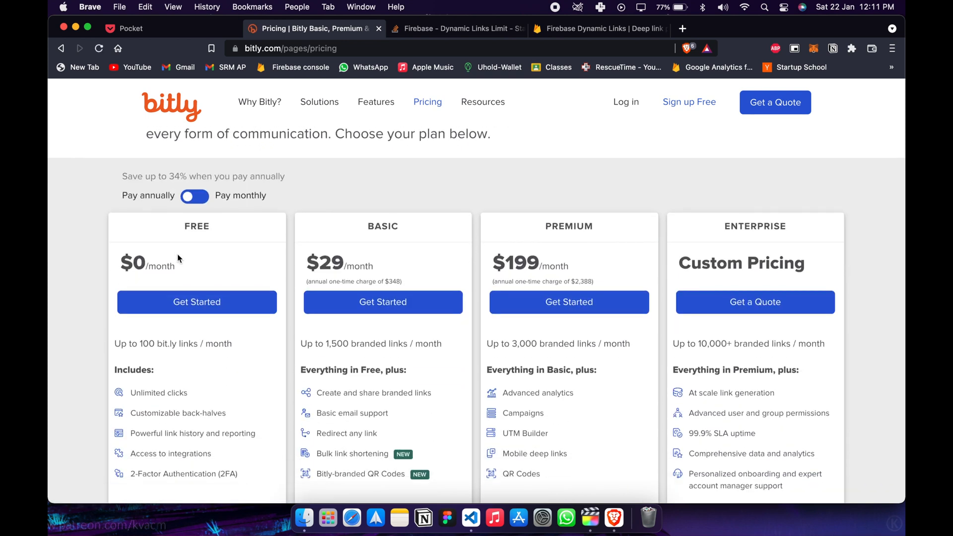
pyautogui.scroll(-2, 178, 254)
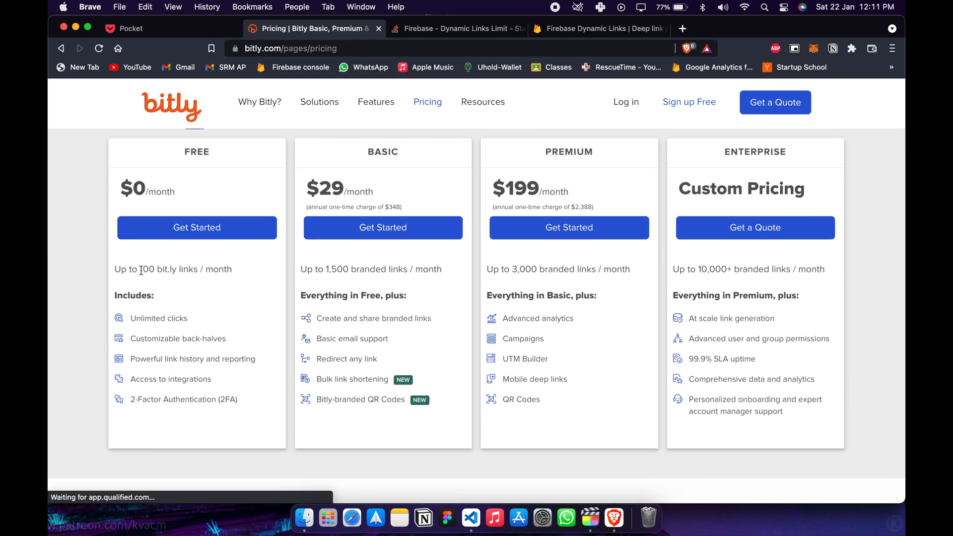
pyautogui.moveTo(140, 269); pyautogui.dragTo(224, 270)
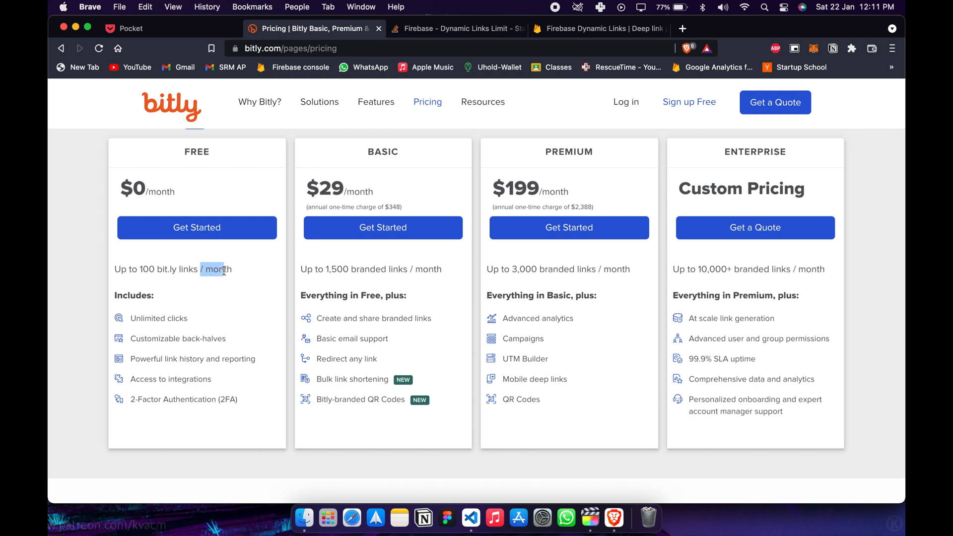
pyautogui.moveTo(224, 270); pyautogui.dragTo(288, 263)
pyautogui.scroll(1, 722, 259)
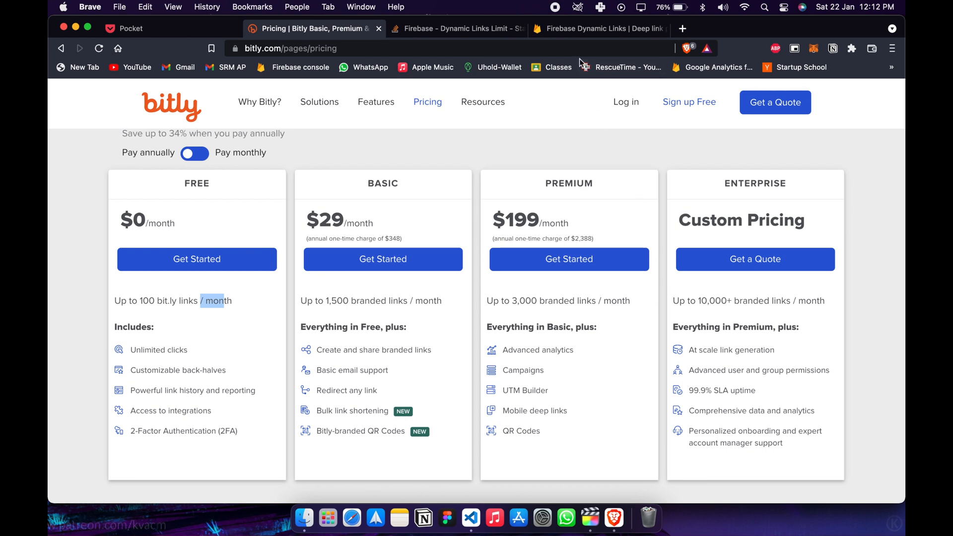
# Bring up the Firebase Dynamic Links page and the Stack Overflow answer about Dynamic Links quota limits.
pyautogui.click(584, 32)
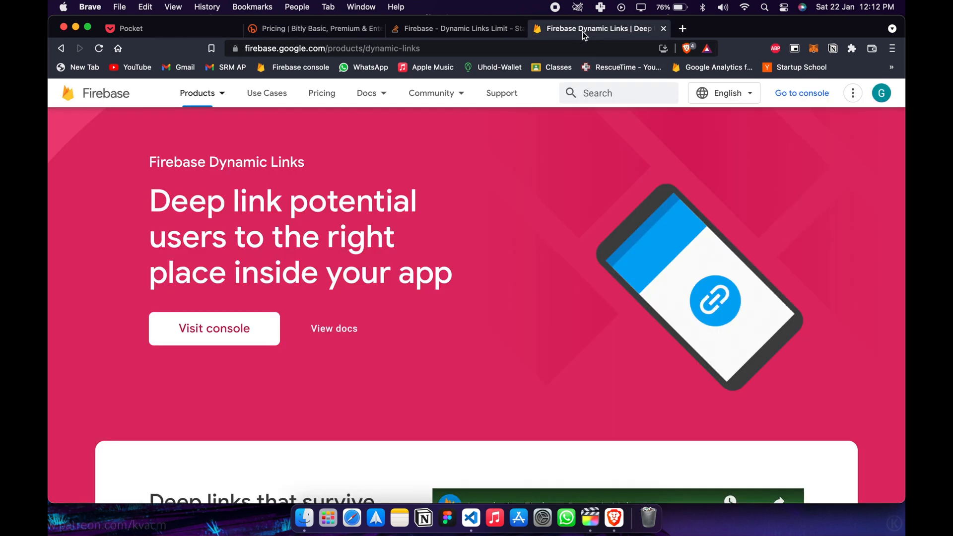
pyautogui.click(449, 29)
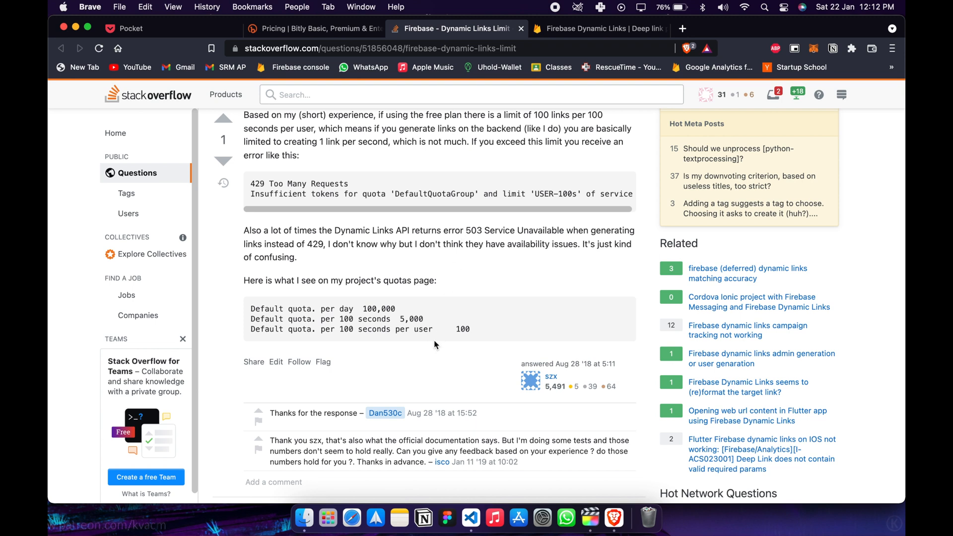
# Return to the Firebase Dynamic Links product page and read through its features and the apps that use it.
pyautogui.click(575, 34)
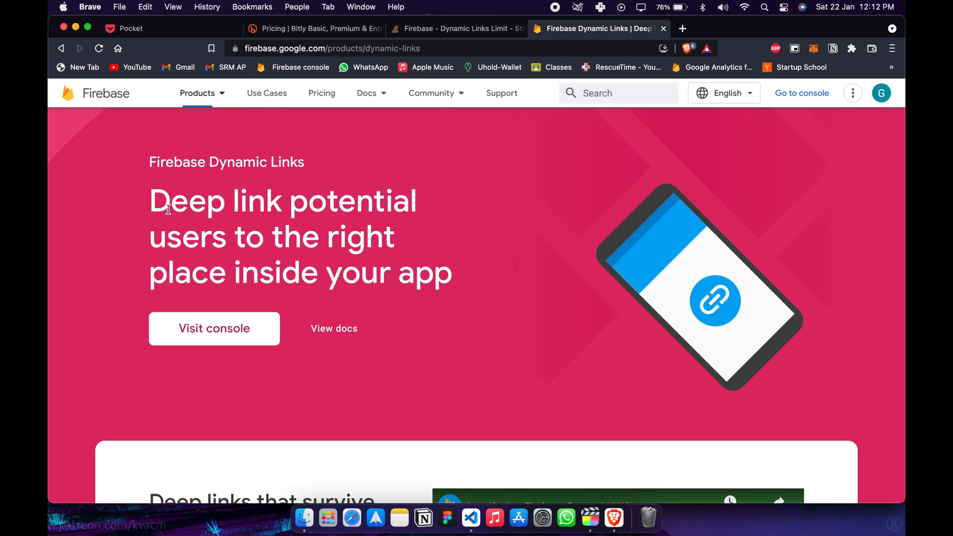
pyautogui.scroll(-10, 168, 210)
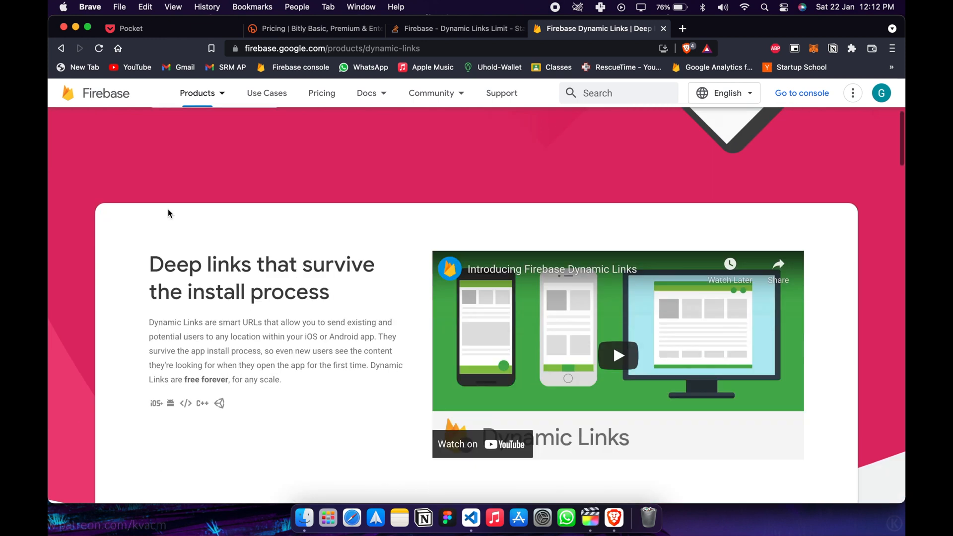
pyautogui.scroll(3, 167, 209)
pyautogui.scroll(-12, 168, 209)
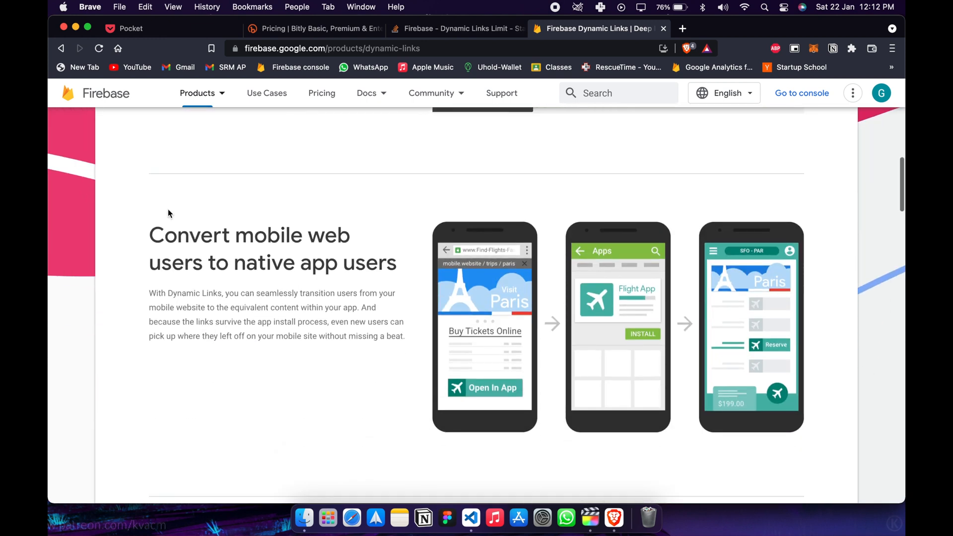
pyautogui.scroll(-15, 168, 210)
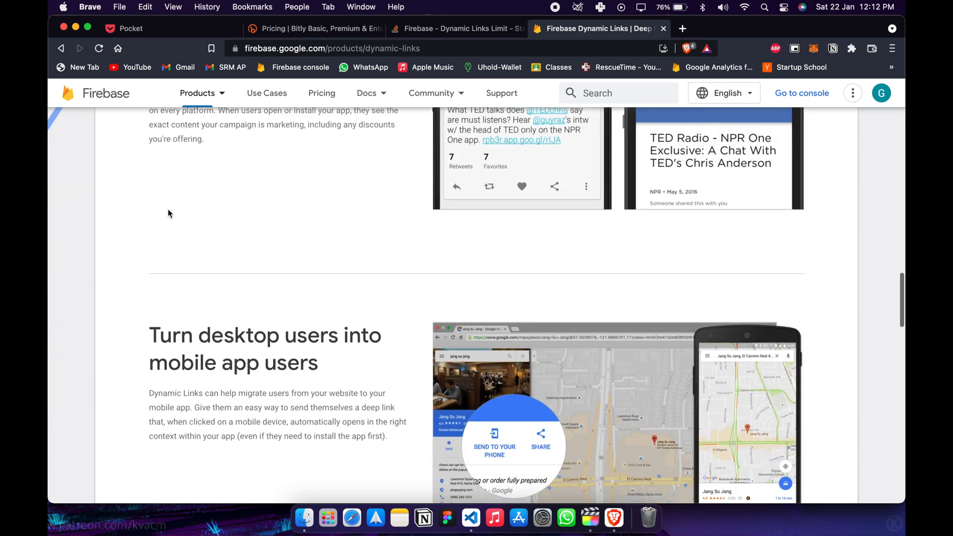
pyautogui.scroll(-5, 168, 213)
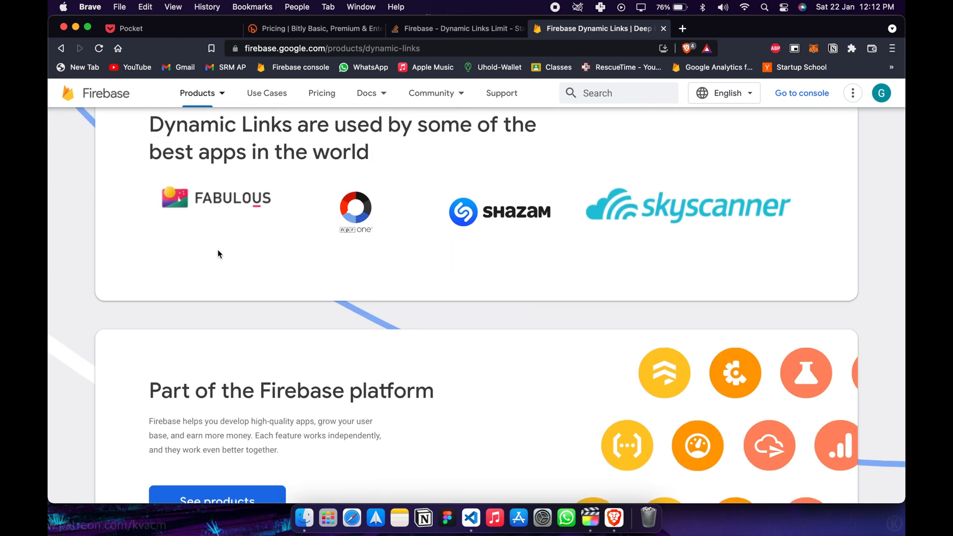
pyautogui.scroll(2, 218, 253)
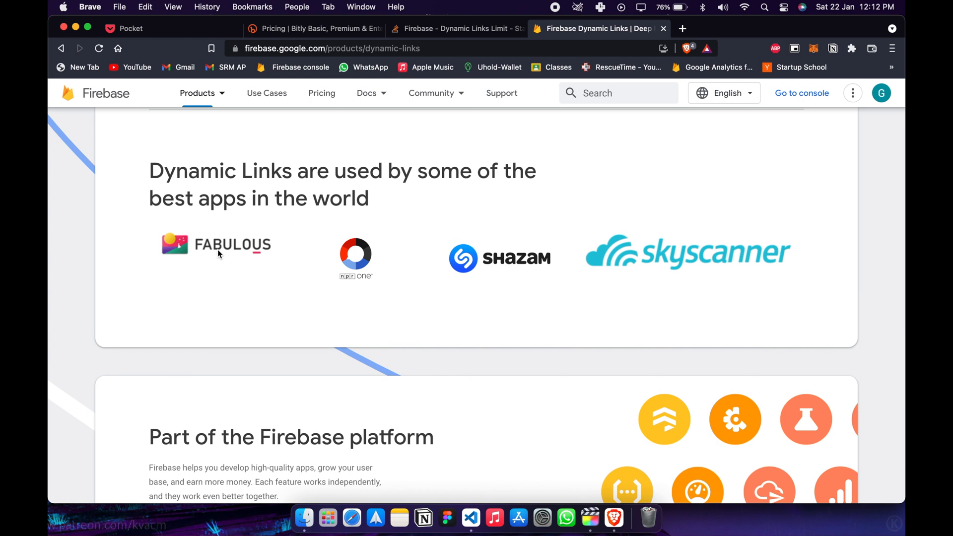
pyautogui.scroll(-4, 218, 252)
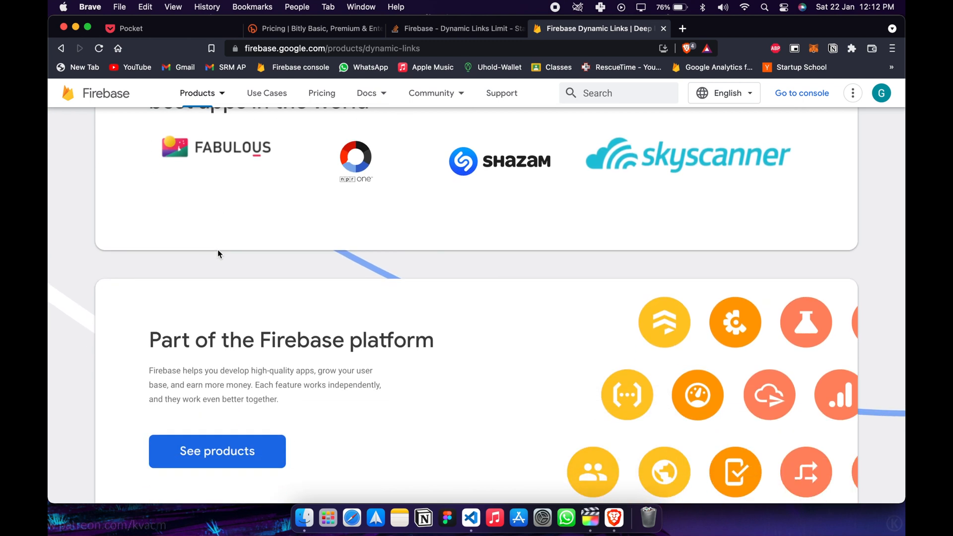
# Switch to the private browser window and open the link.medium.com short link, checking its short code first.
pyautogui.hotkey('ctrl', 'Up')
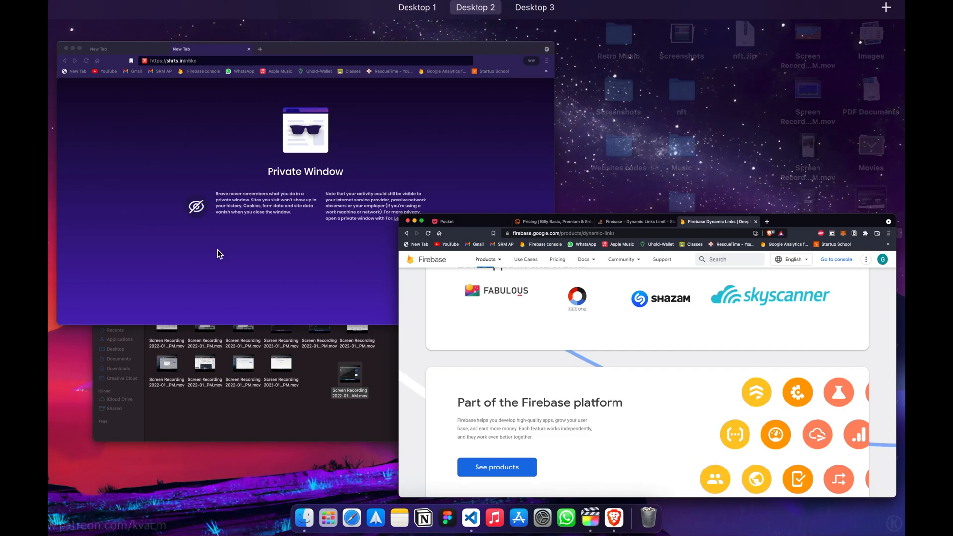
pyautogui.click(252, 209)
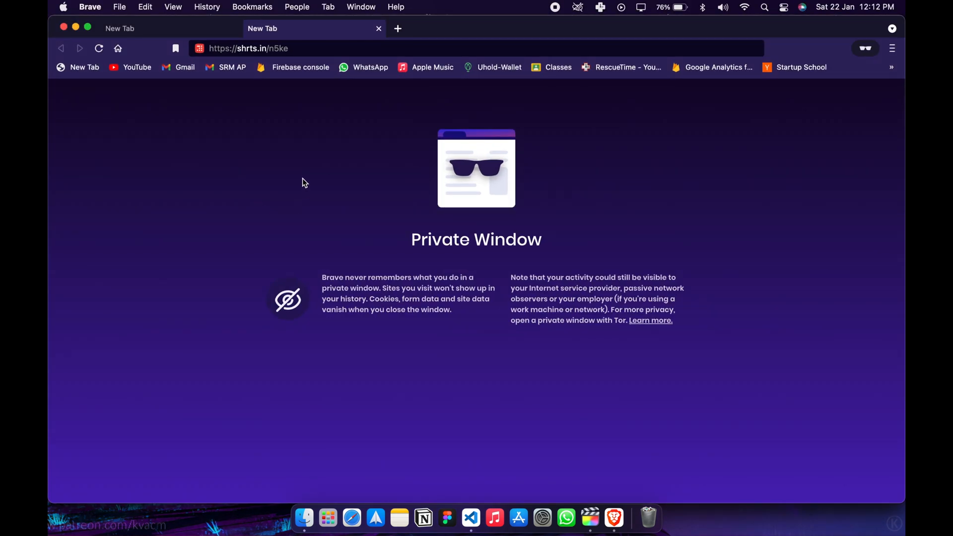
pyautogui.click(160, 29)
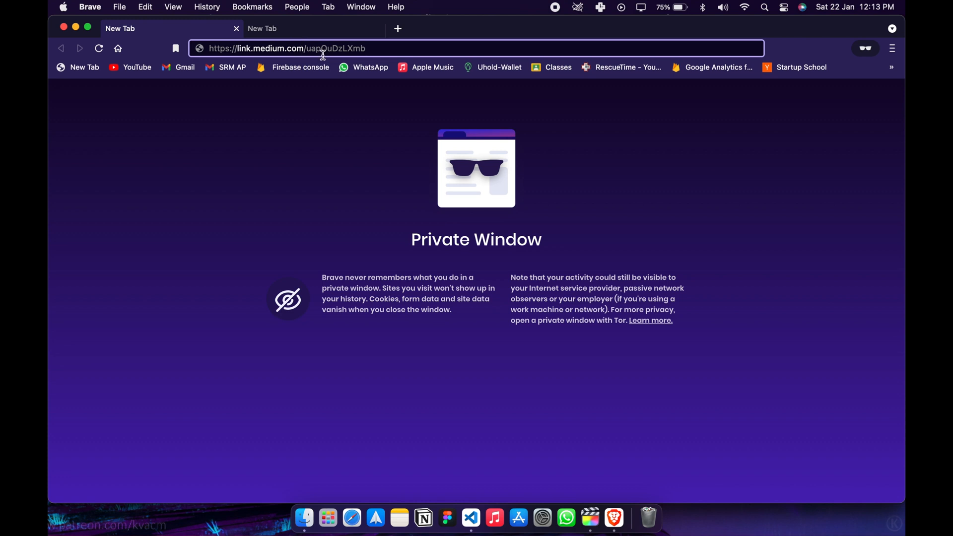
pyautogui.doubleClick(336, 48)
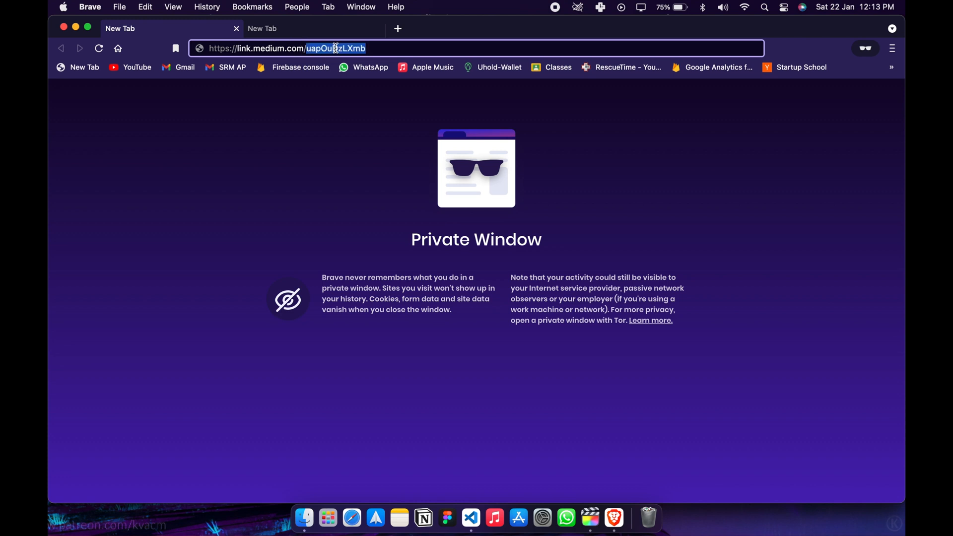
pyautogui.click(372, 49)
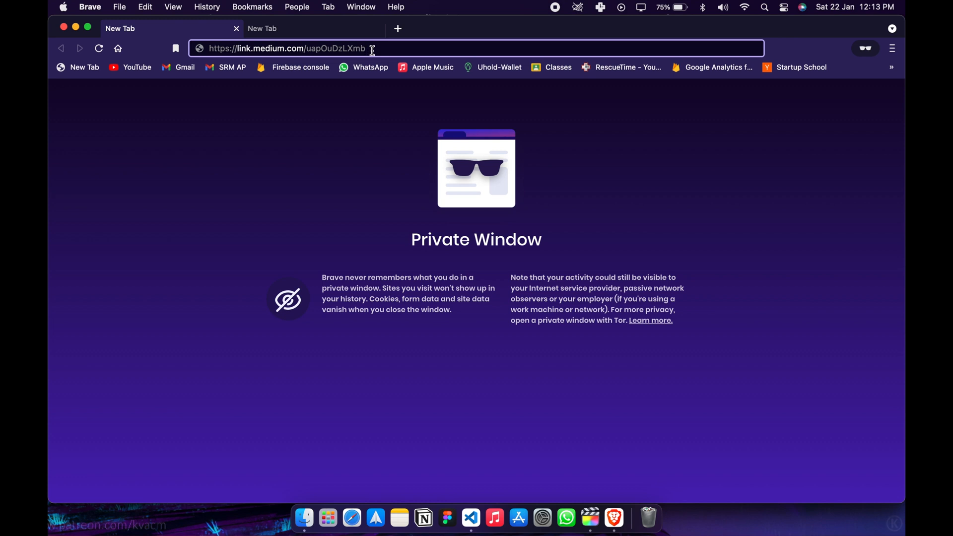
pyautogui.press('Return')
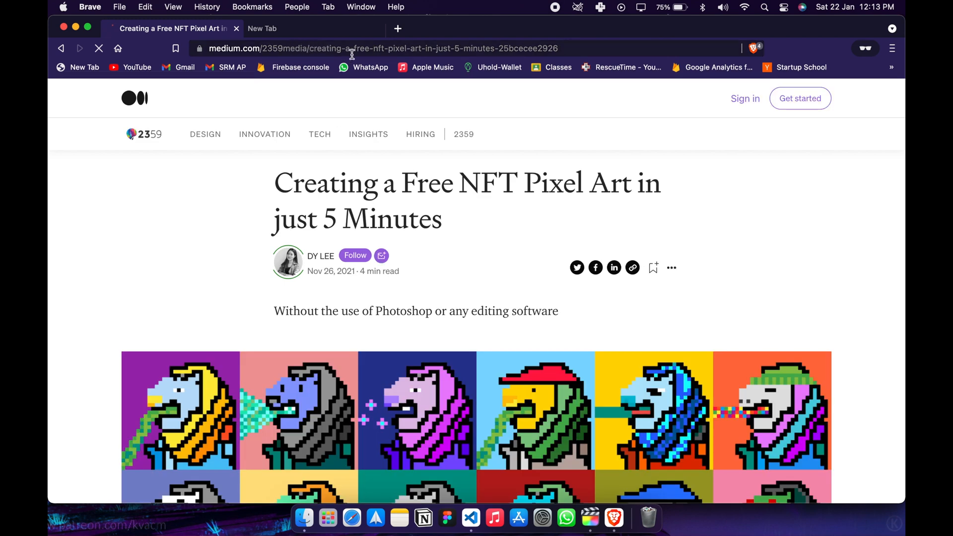
pyautogui.click(287, 27)
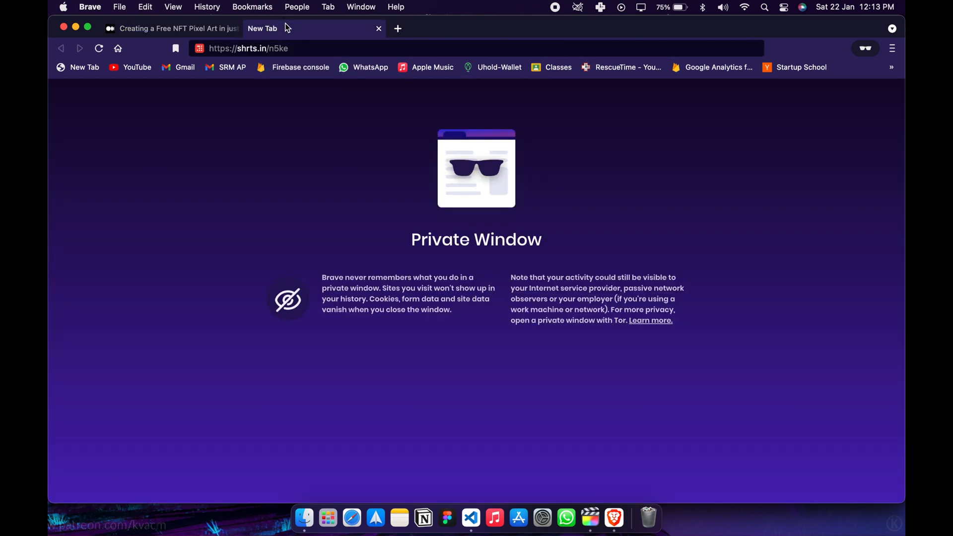
pyautogui.click(299, 51)
pyautogui.click(303, 52)
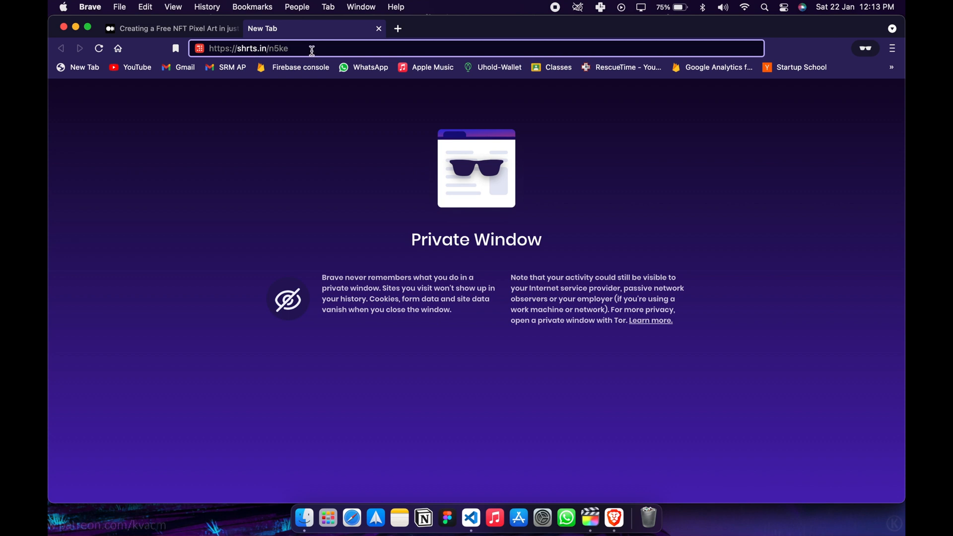
pyautogui.press('Return')
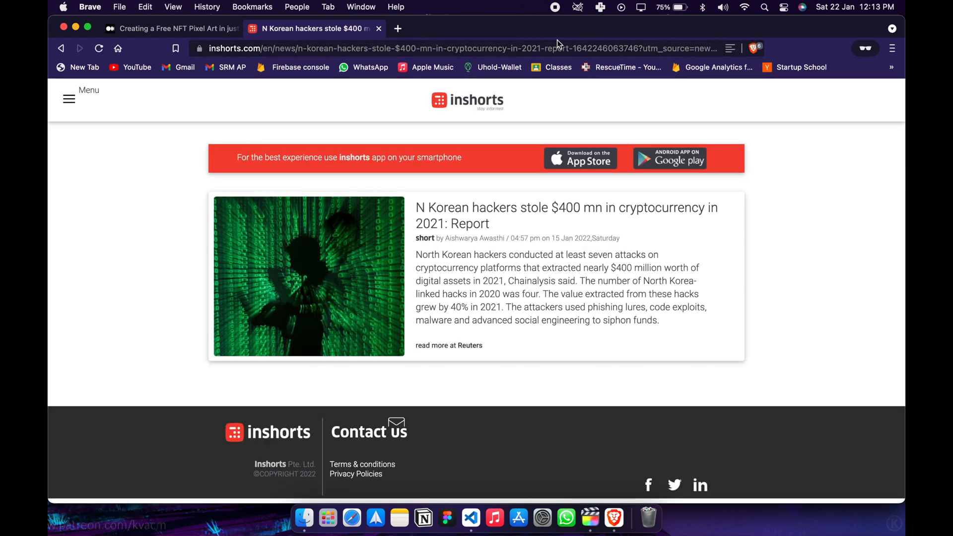
# Close the Inshorts tab and load the bare domain link.medium.com to see where it redirects.
pyautogui.press('super+w')
pyautogui.click(287, 53)
pyautogui.write('link.')
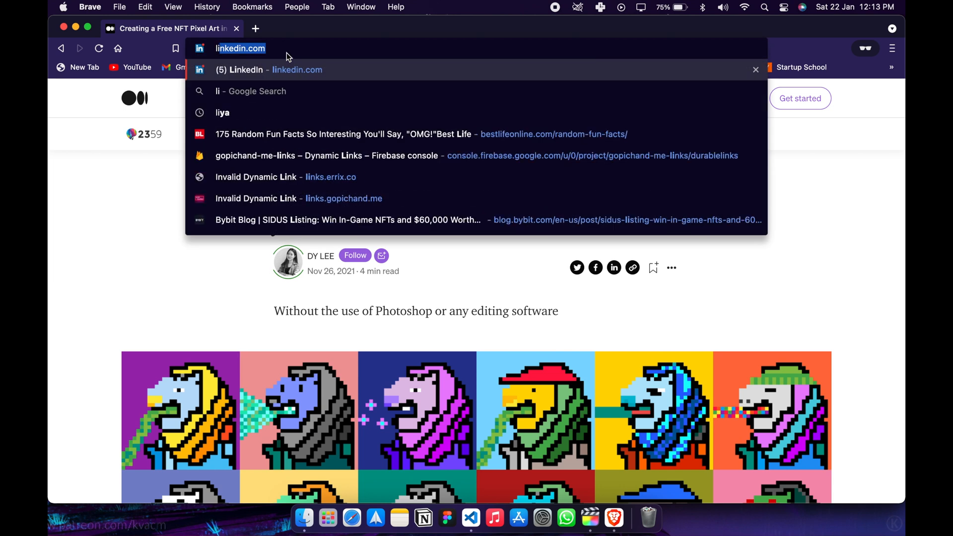
pyautogui.write('med')
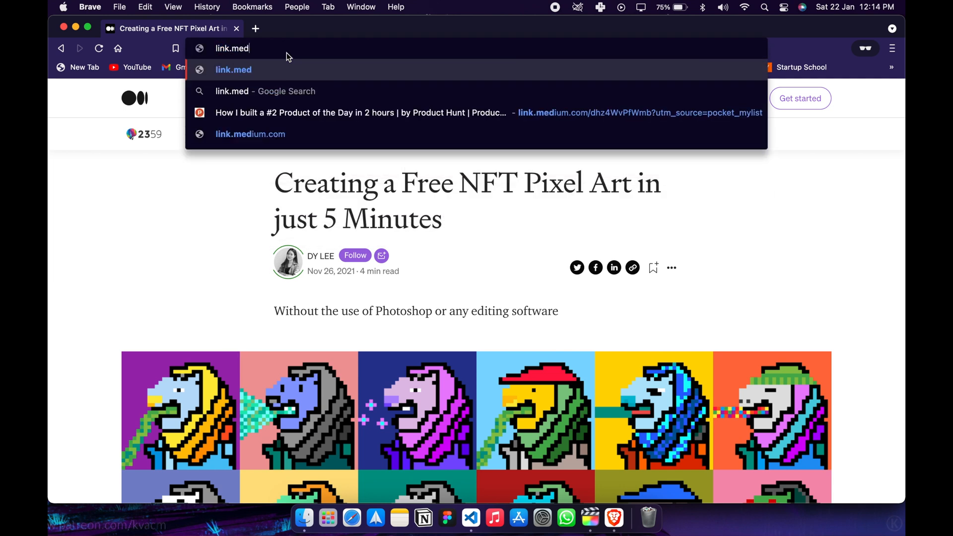
pyautogui.write('ium.com')
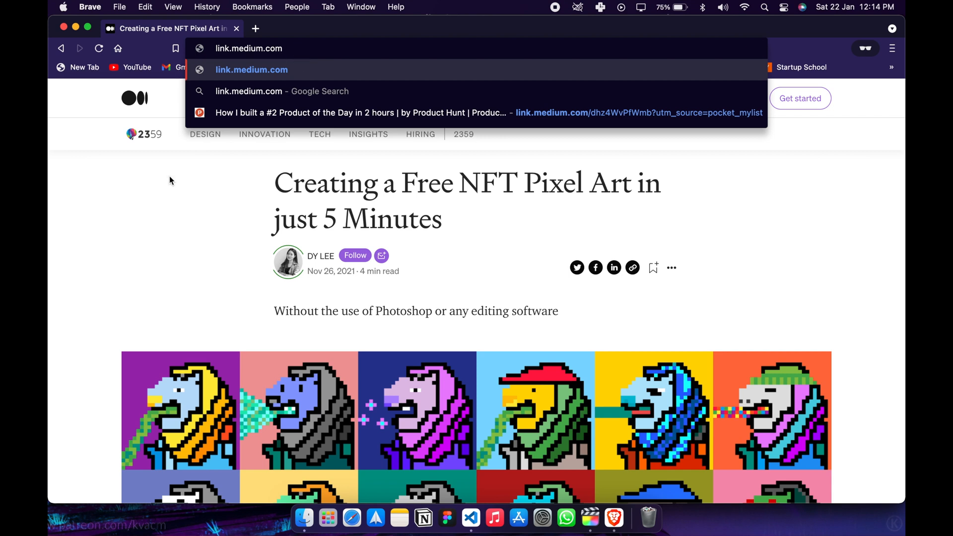
pyautogui.press('Return')
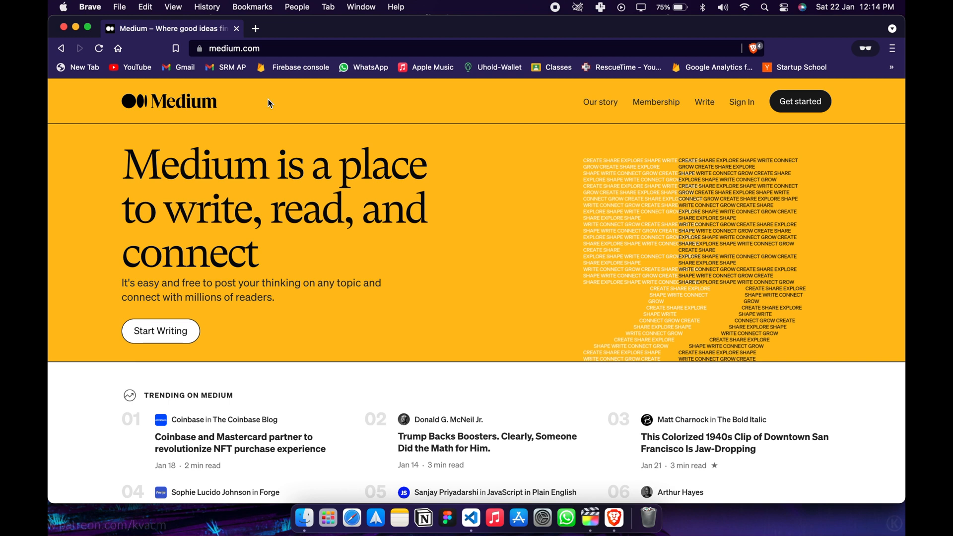
# Switch to VS Code and review the redirect page in index.html and the rewrites and redirects in firebase.json.
pyautogui.hotkey('ctrl', 'Left')
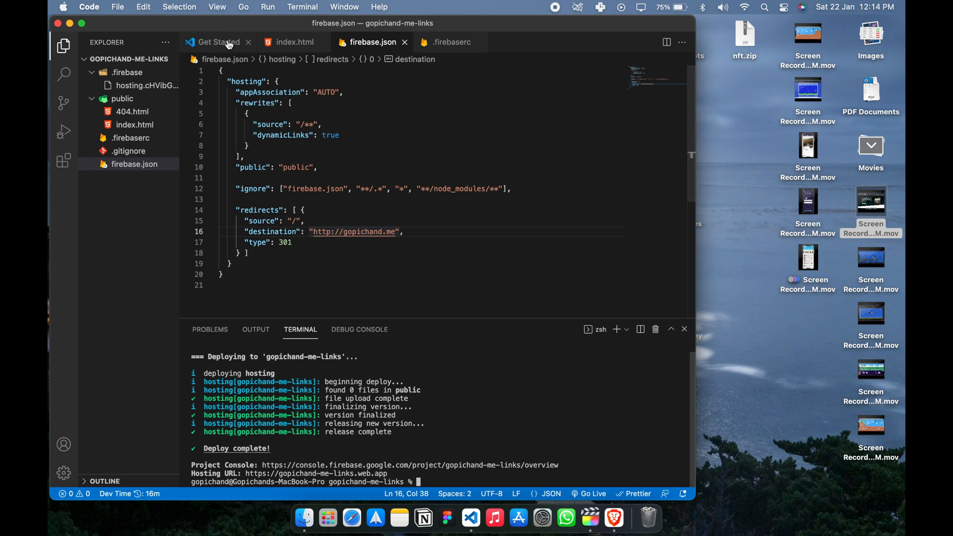
pyautogui.click(290, 42)
pyautogui.scroll(-10, 377, 148)
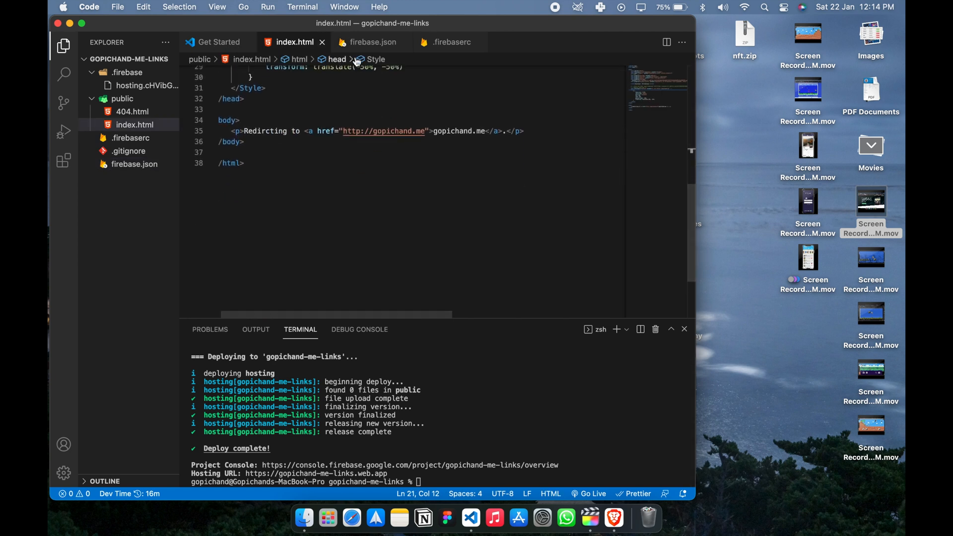
pyautogui.click(372, 42)
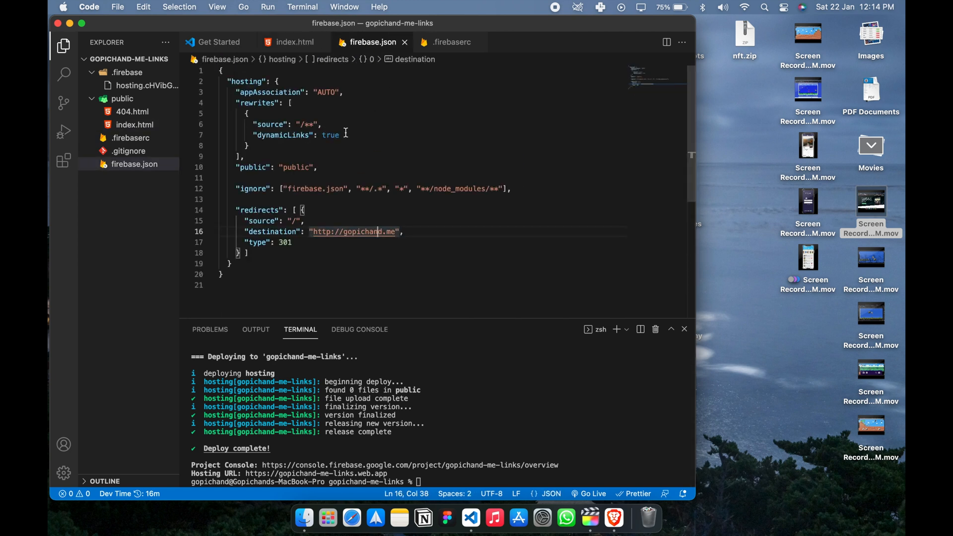
pyautogui.scroll(-4, 346, 133)
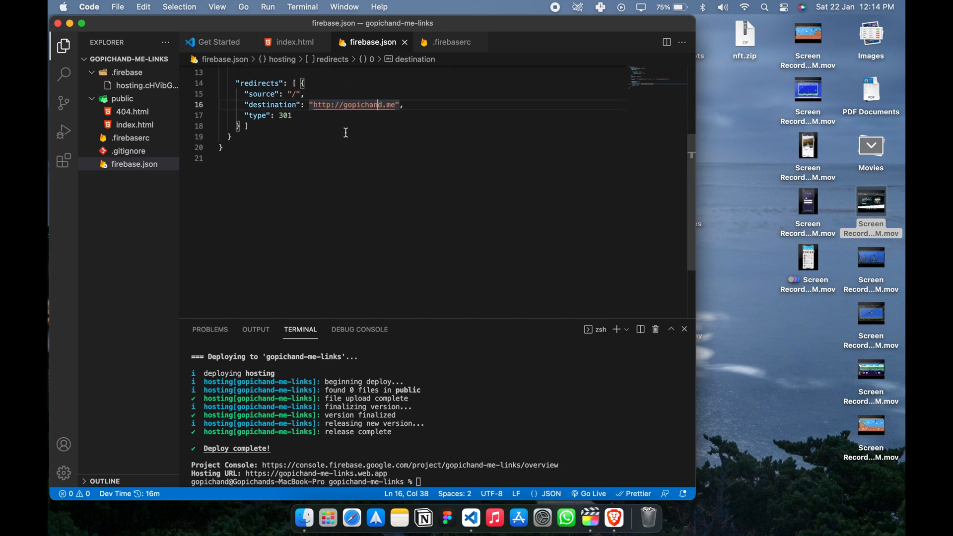
pyautogui.scroll(4, 346, 133)
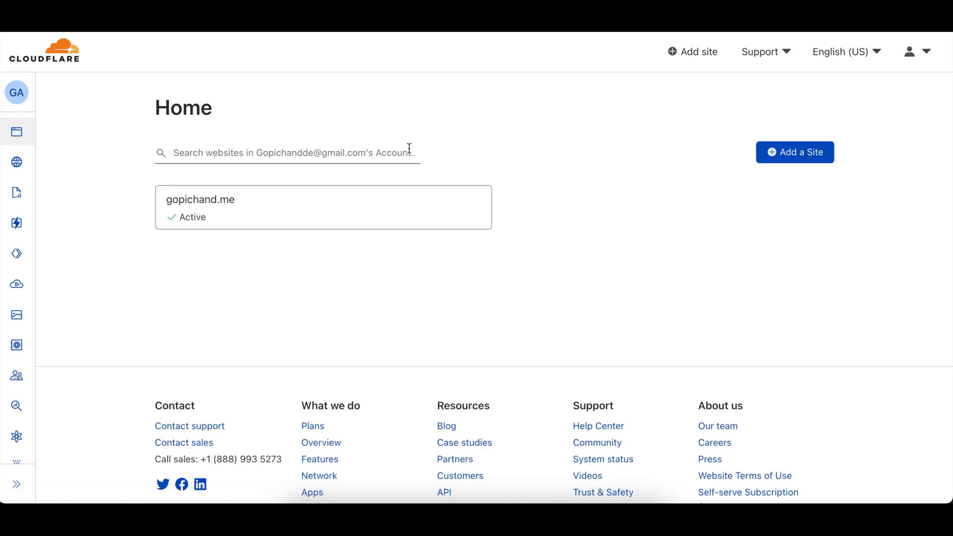
# Open the DNS settings of the active website in the Cloudflare dashboard.
pyautogui.click(231, 201)
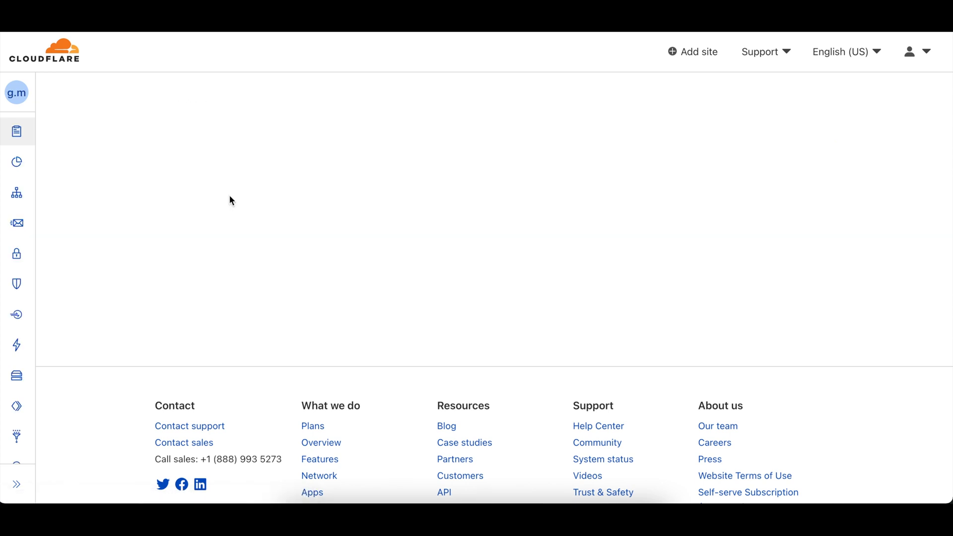
pyautogui.moveTo(22, 162)
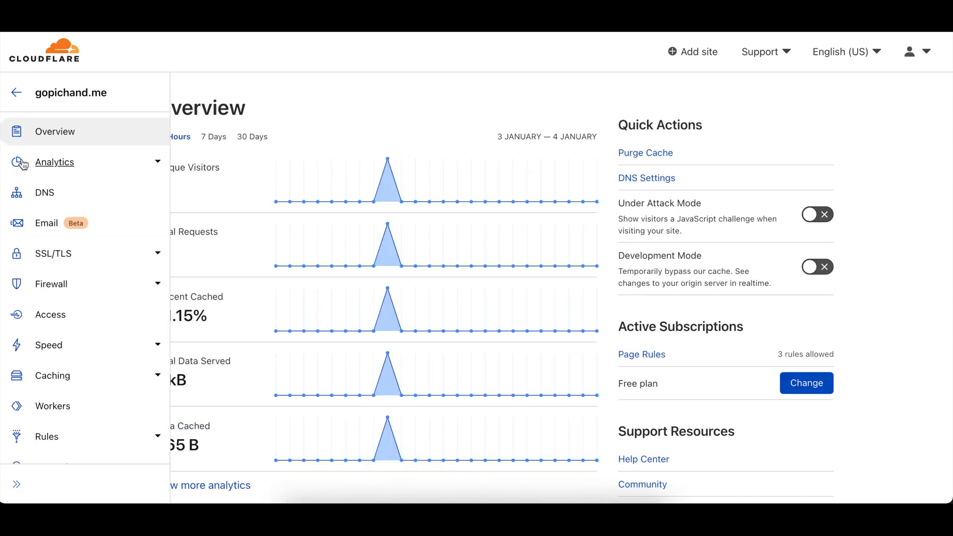
pyautogui.click(49, 199)
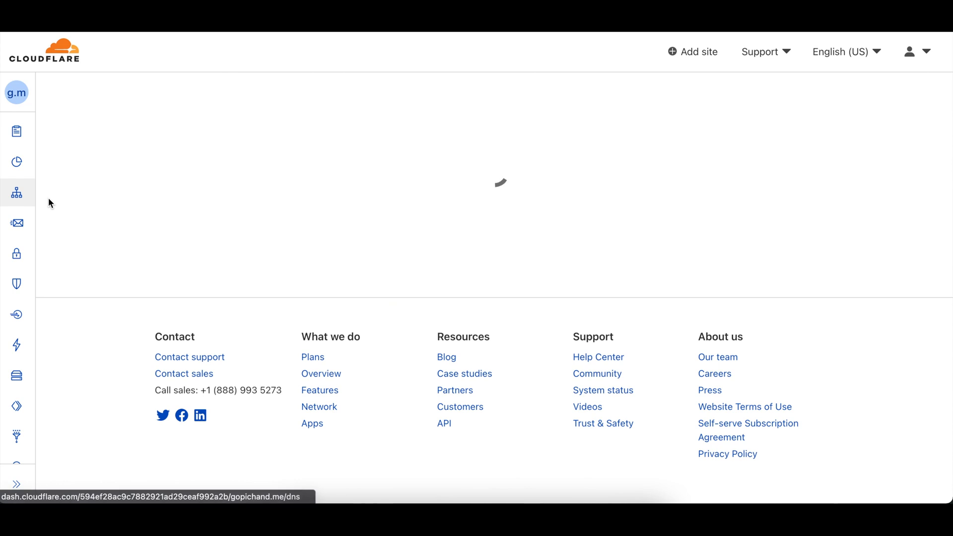
# Look through the existing DNS records of gopichand.me.
pyautogui.scroll(-5, 167, 219)
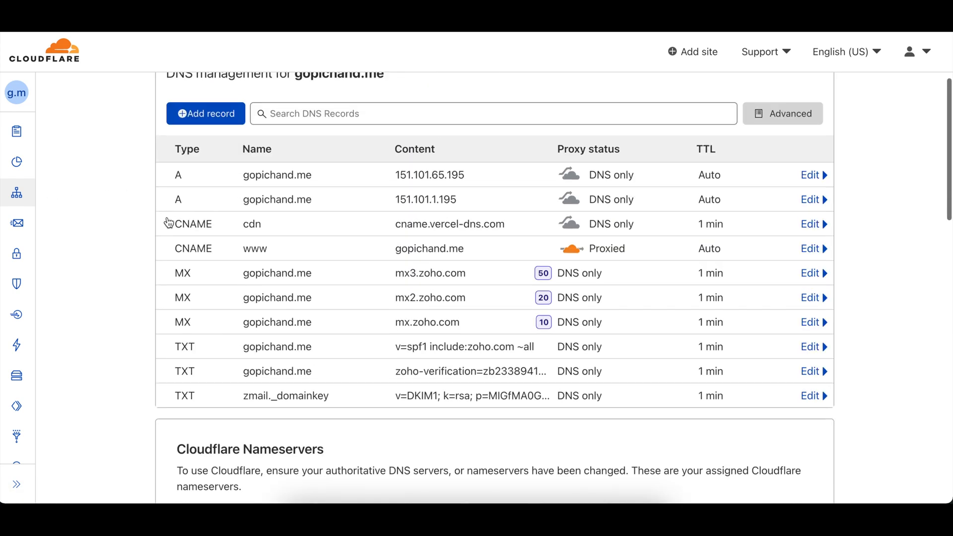
pyautogui.scroll(1, 167, 219)
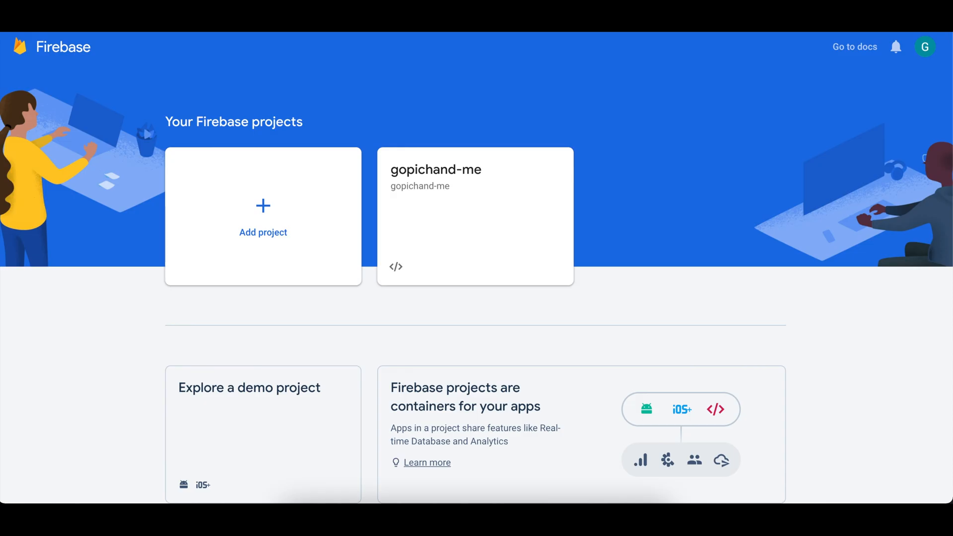
# Switch to the Firebase console and start a new project named gopichand-me-links.
pyautogui.click(229, 223)
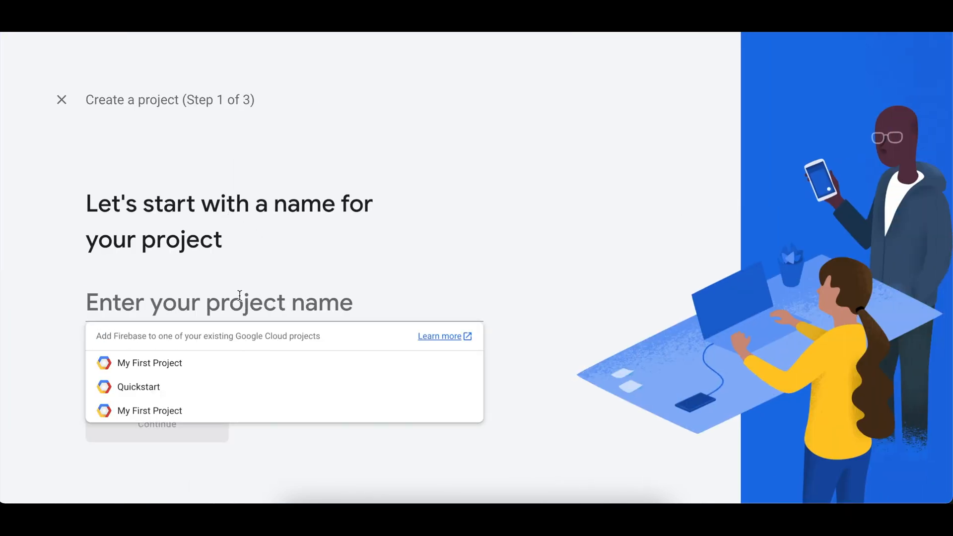
pyautogui.write('gopichand')
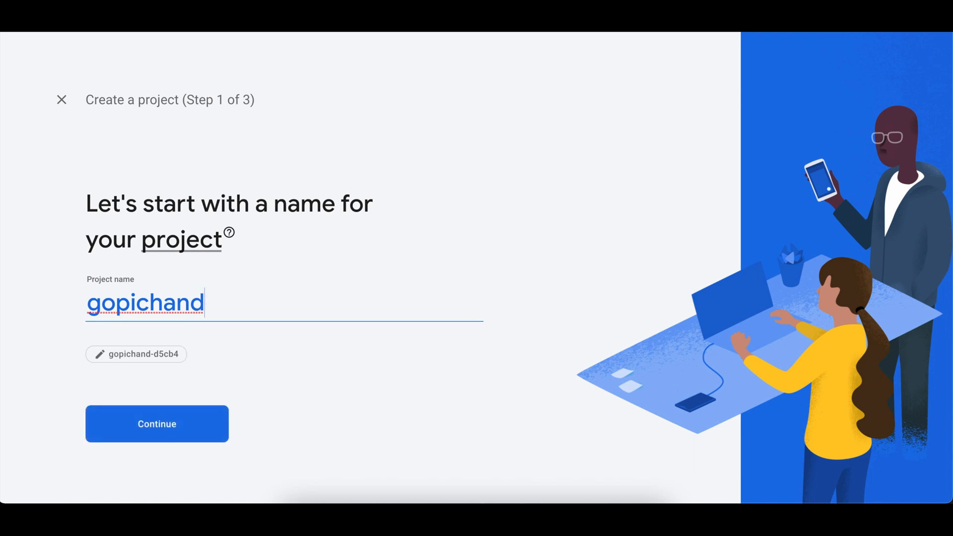
pyautogui.write('-me-links')
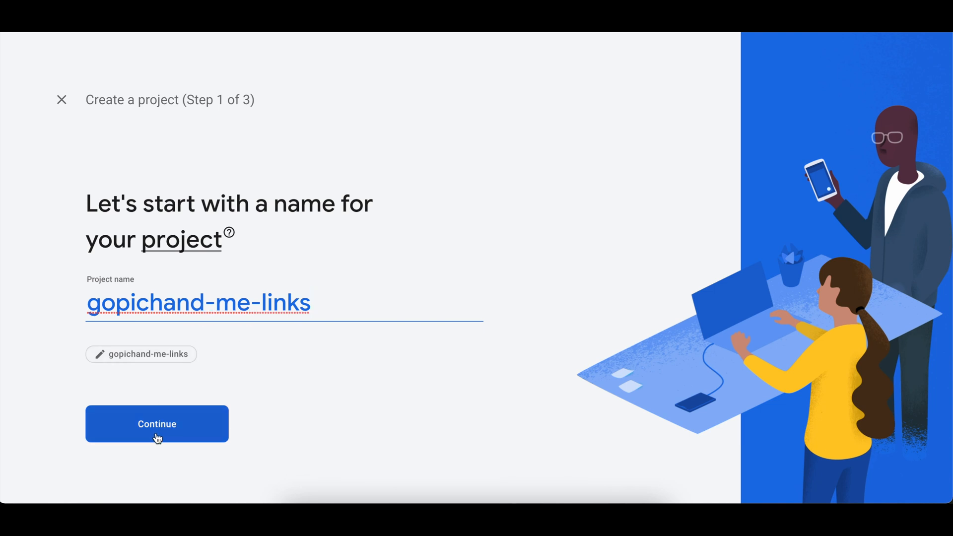
pyautogui.click(157, 439)
# Keep Google Analytics enabled with the existing Analytics account, create the project and open its overview.
pyautogui.scroll(-3, 193, 355)
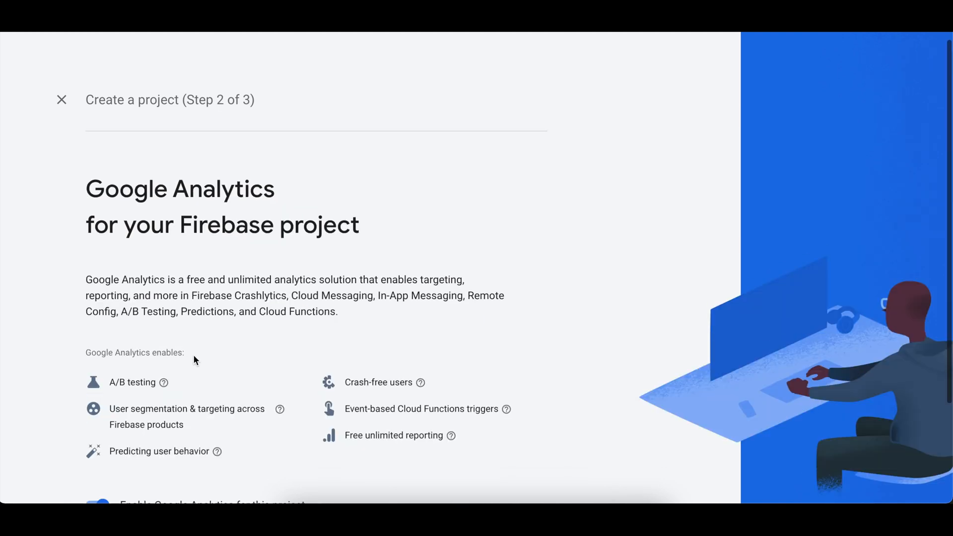
pyautogui.scroll(-1, 293, 402)
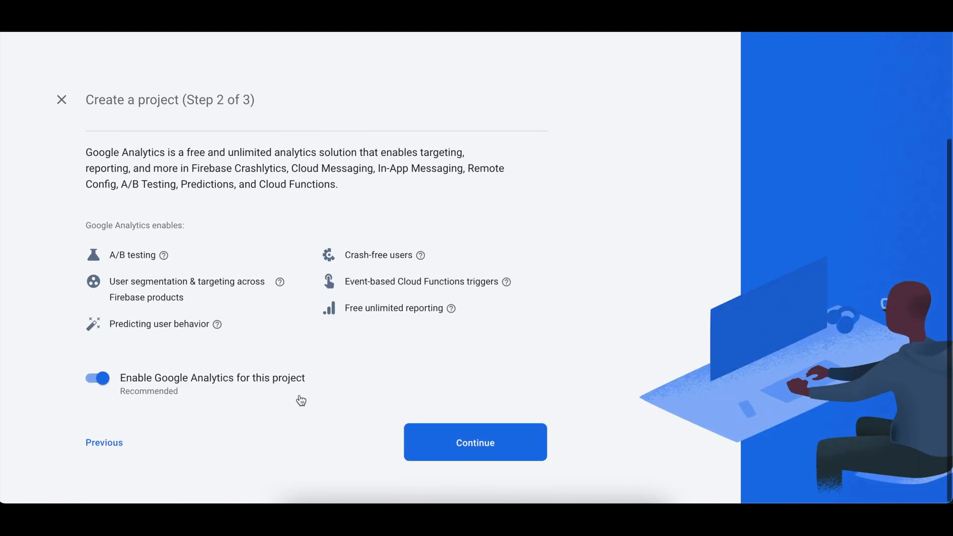
pyautogui.click(446, 436)
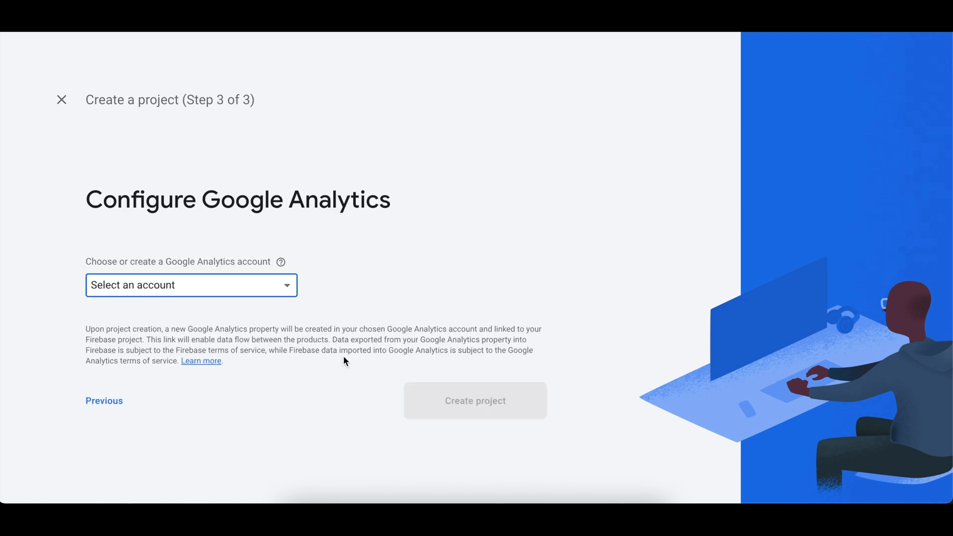
pyautogui.click(234, 282)
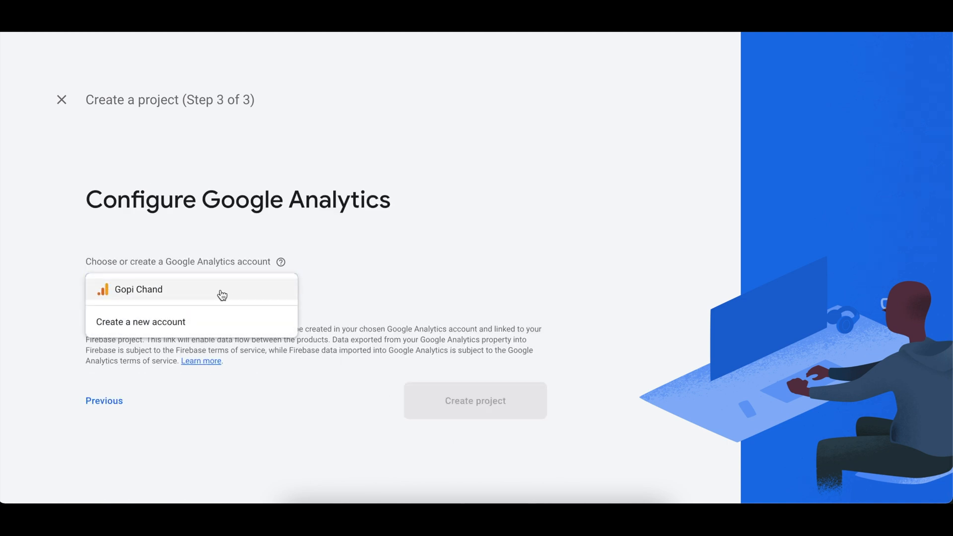
pyautogui.click(220, 294)
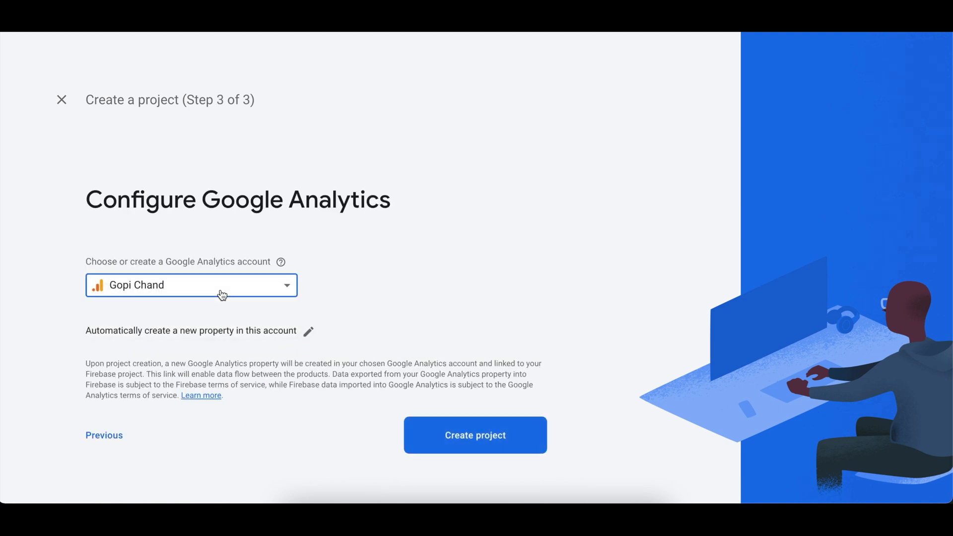
pyautogui.click(445, 434)
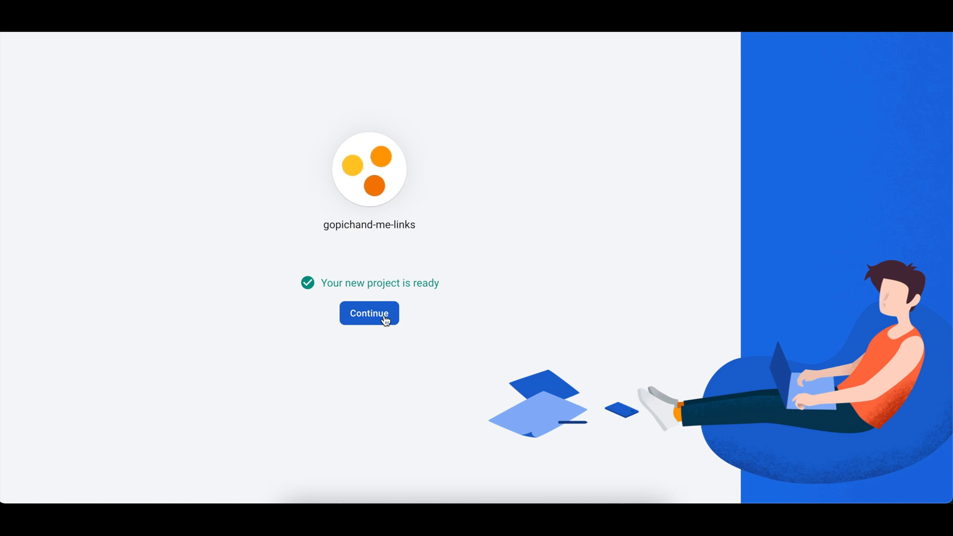
pyautogui.click(385, 320)
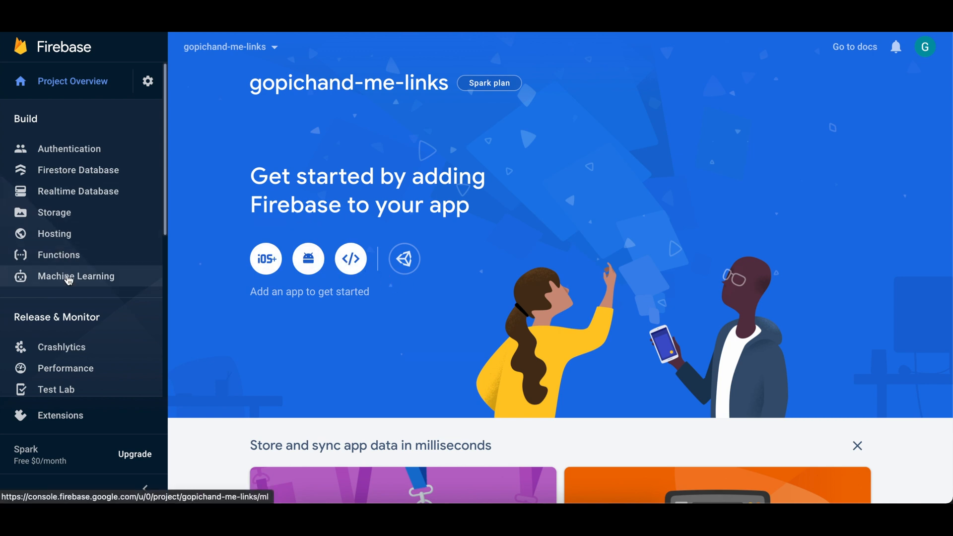
# Try to add link.gopichand.me as a Dynamic Links URL prefix, and cancel the setup.
pyautogui.scroll(-8, 80, 356)
pyautogui.click(80, 356)
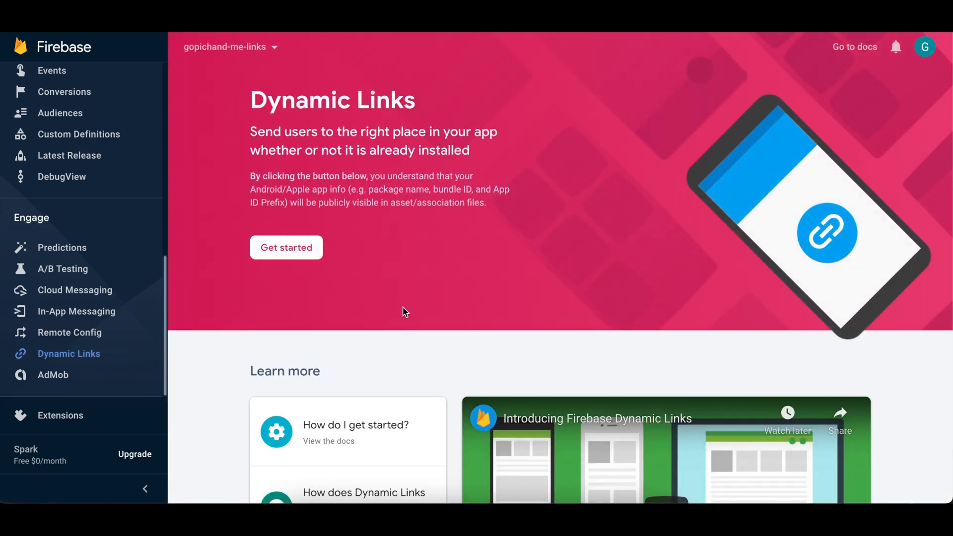
pyautogui.click(284, 247)
pyautogui.click(306, 303)
pyautogui.write('link')
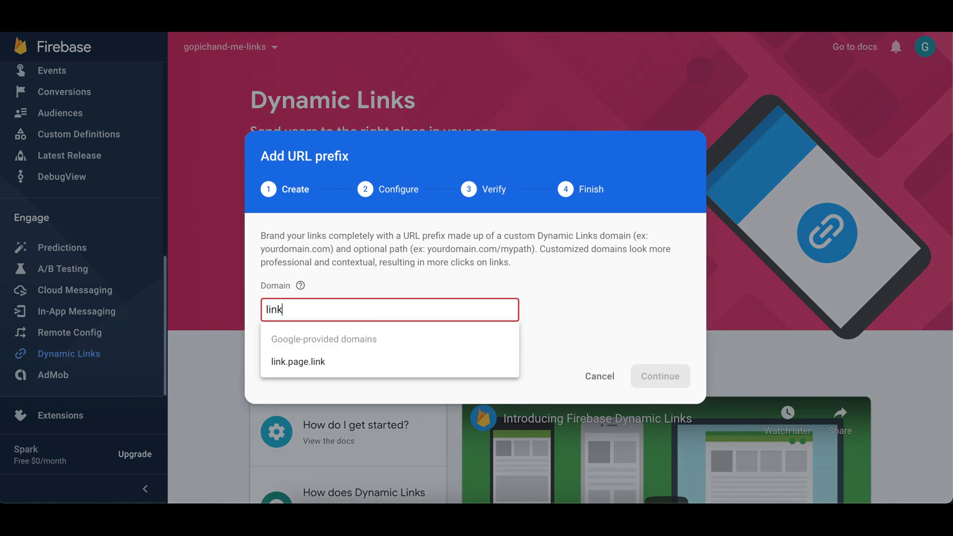
pyautogui.write('.')
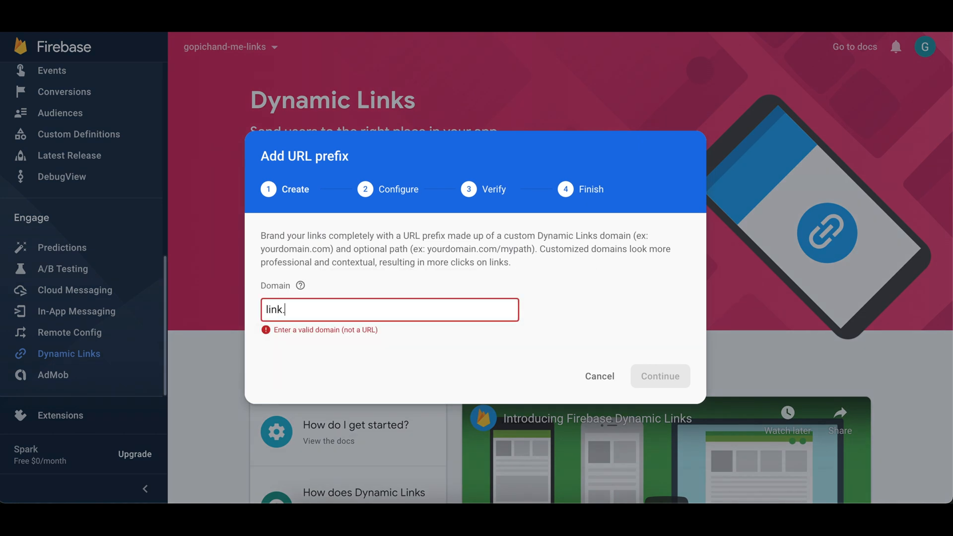
pyautogui.write('gopich')
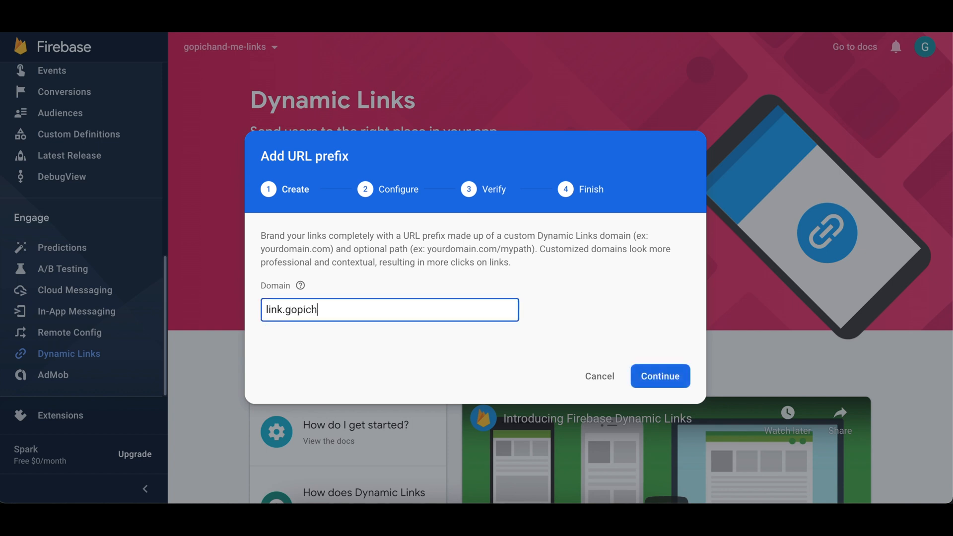
pyautogui.write('and.m')
pyautogui.click(667, 388)
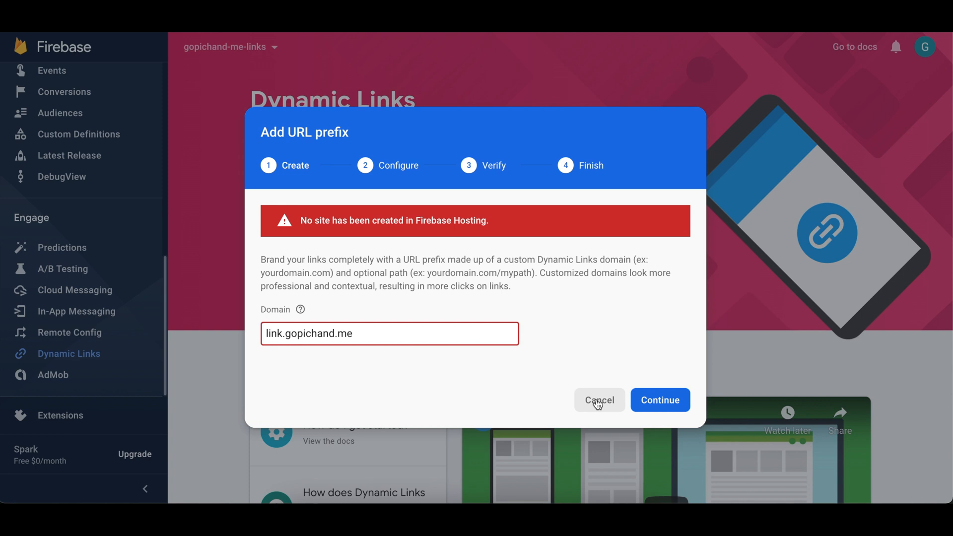
pyautogui.click(598, 404)
# Start the Firebase Hosting setup for the gopichand-me-links project.
pyautogui.scroll(2, 43, 149)
pyautogui.scroll(5, 43, 149)
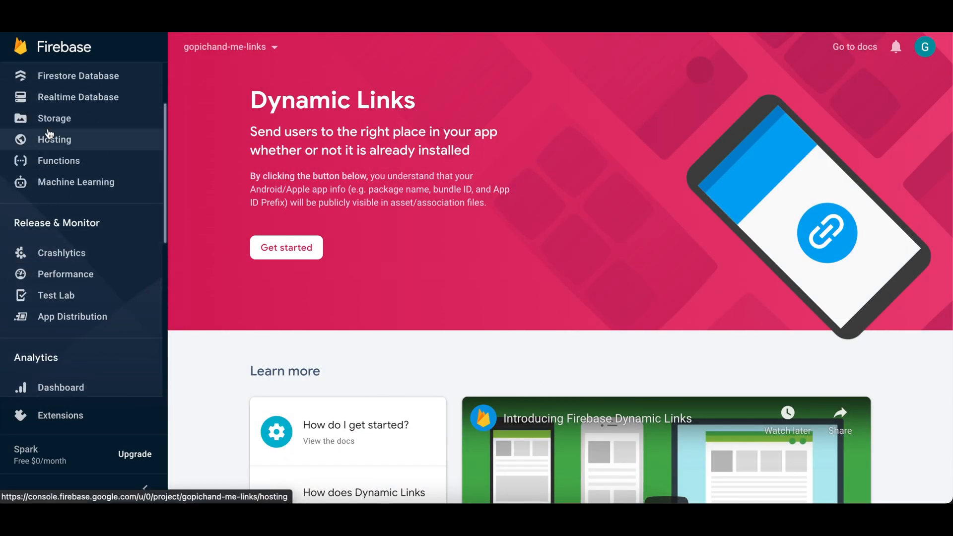
pyautogui.click(54, 143)
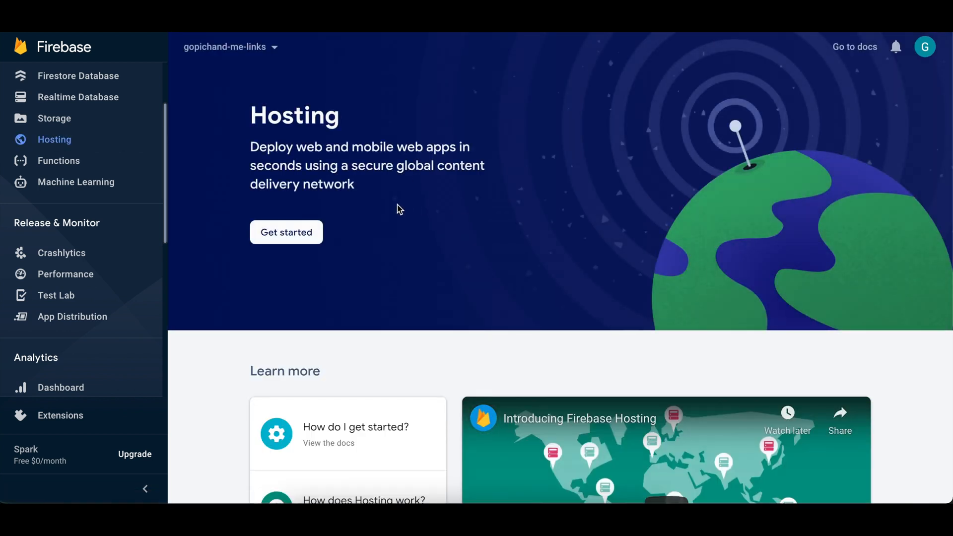
pyautogui.click(308, 237)
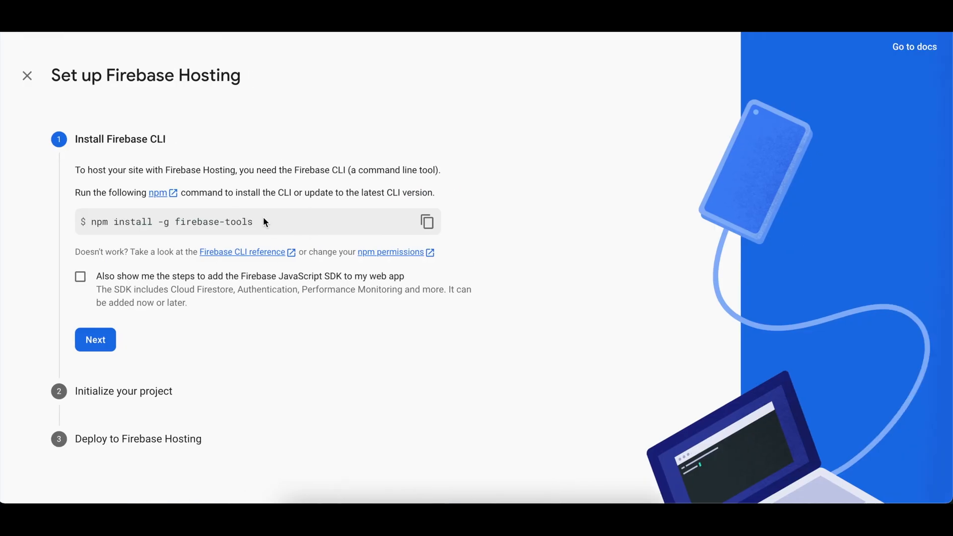
# Copy the Firebase CLI install command and run npm install -g firebase-tools in a new Terminal window.
pyautogui.click(420, 224)
pyautogui.press('super+space')
pyautogui.write('ter')
pyautogui.press('Return')
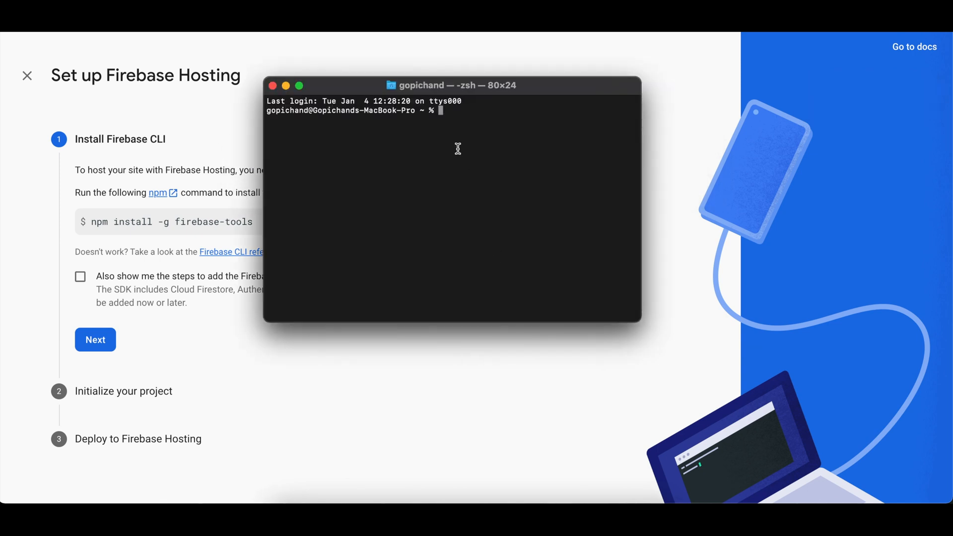
pyautogui.press('super+v')
pyautogui.press('Return')
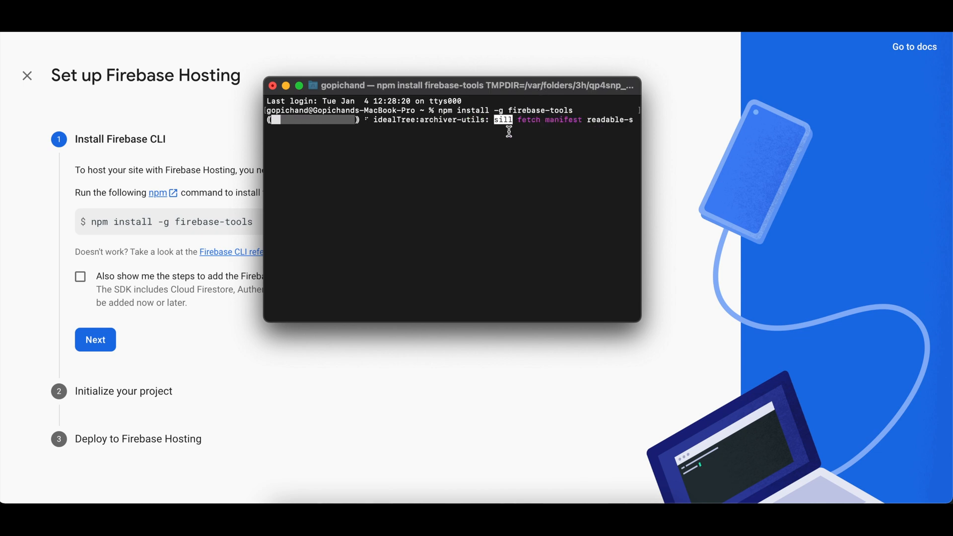
# Check the CLI installation in Terminal and advance the Hosting setup to the project initialization stage.
pyautogui.click(261, 351)
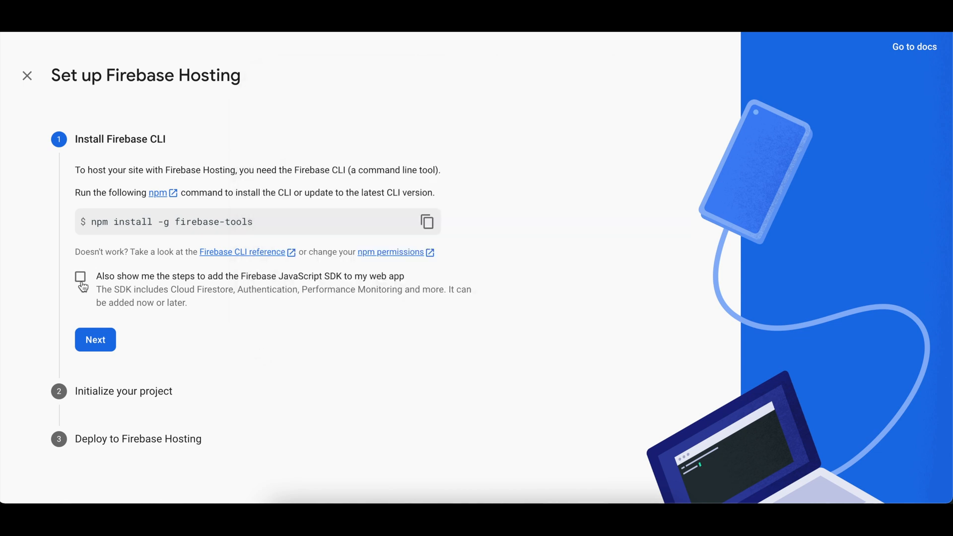
pyautogui.hotkey('ctrl', 'Up')
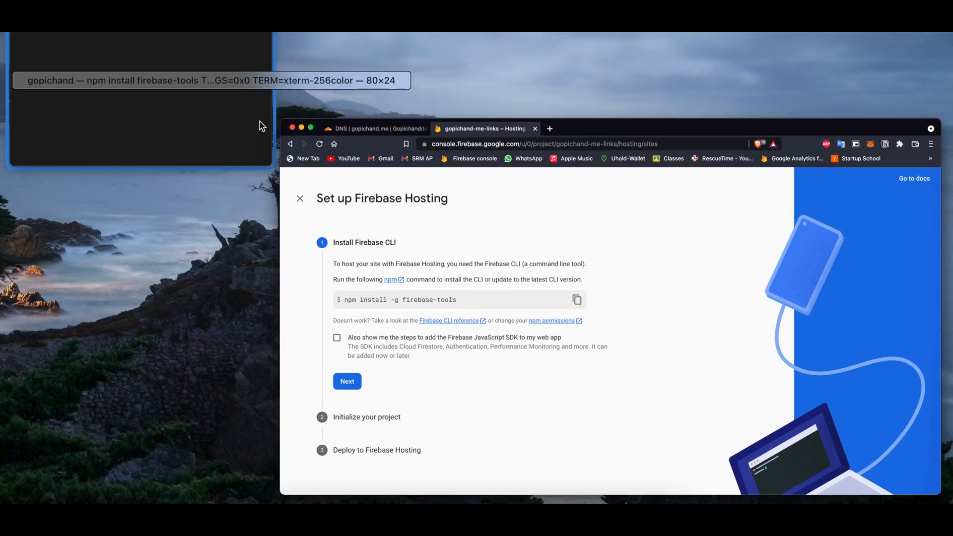
pyautogui.click(260, 122)
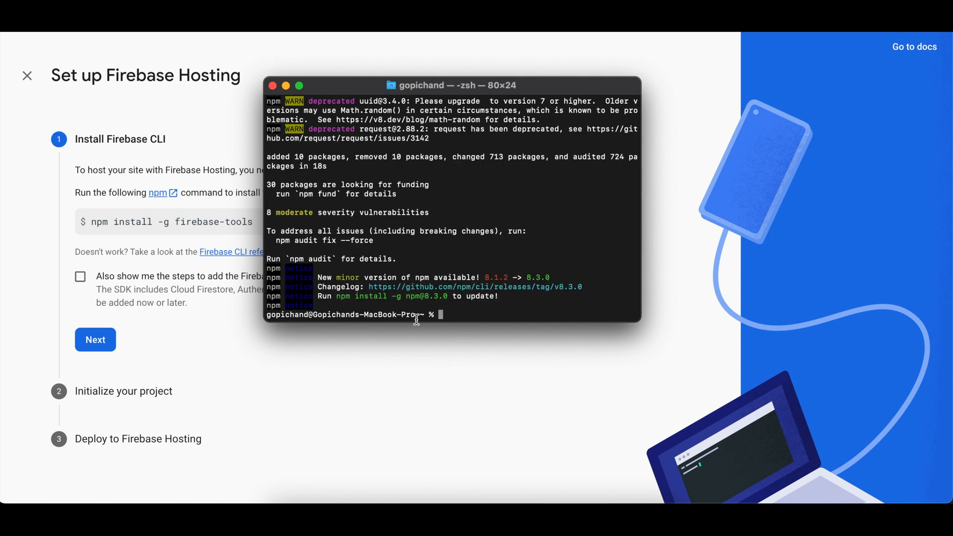
pyautogui.click(198, 311)
pyautogui.click(93, 340)
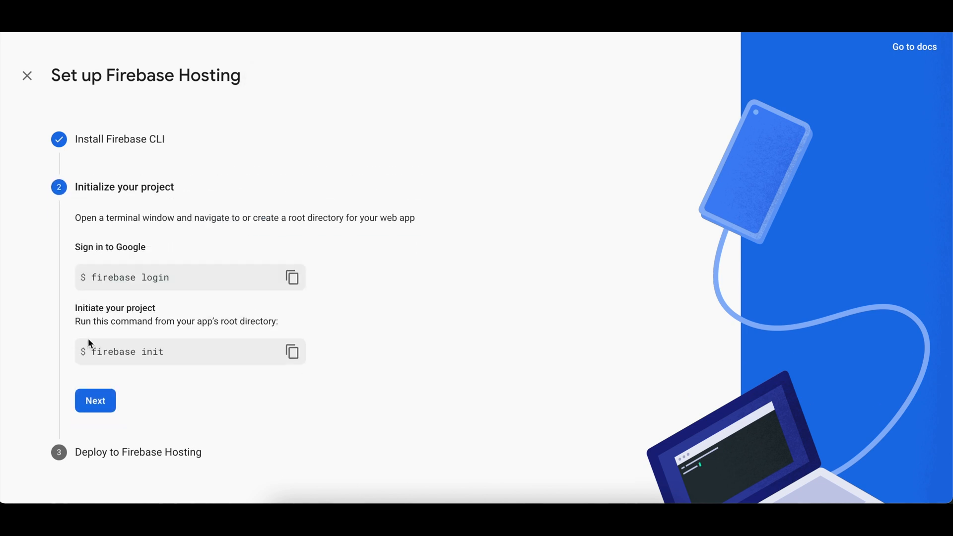
# Switch to VS Code and close the errix-adventure folder.
pyautogui.hotkey('ctrl', 'Right')
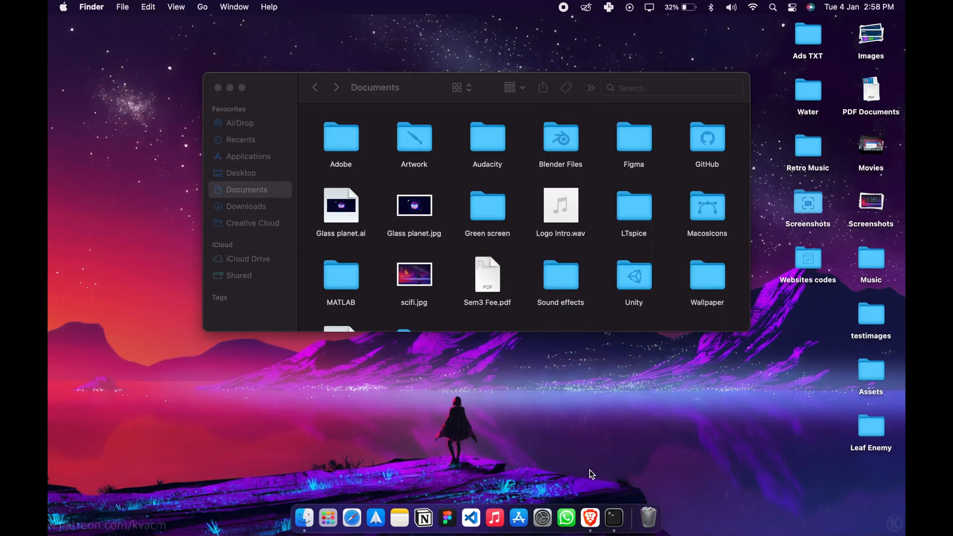
pyautogui.click(471, 517)
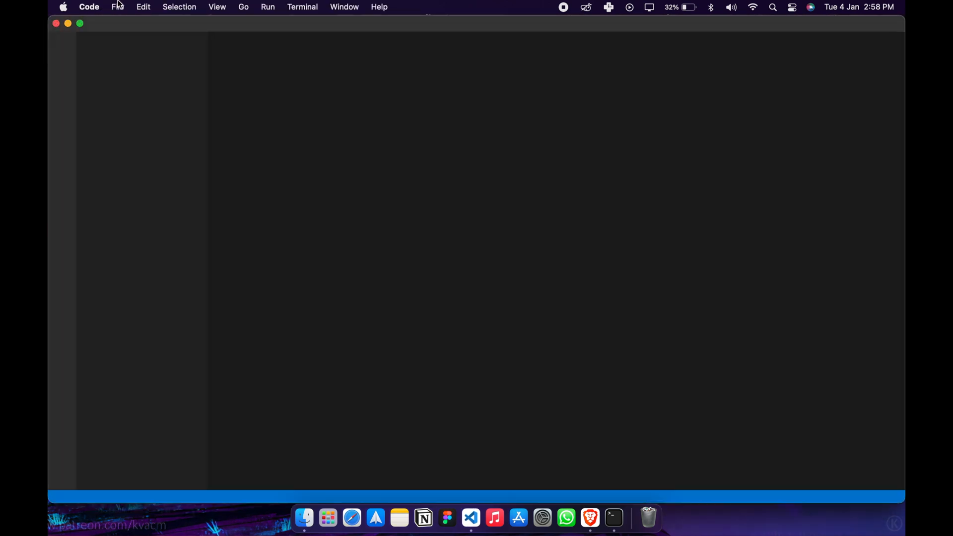
pyautogui.click(119, 6)
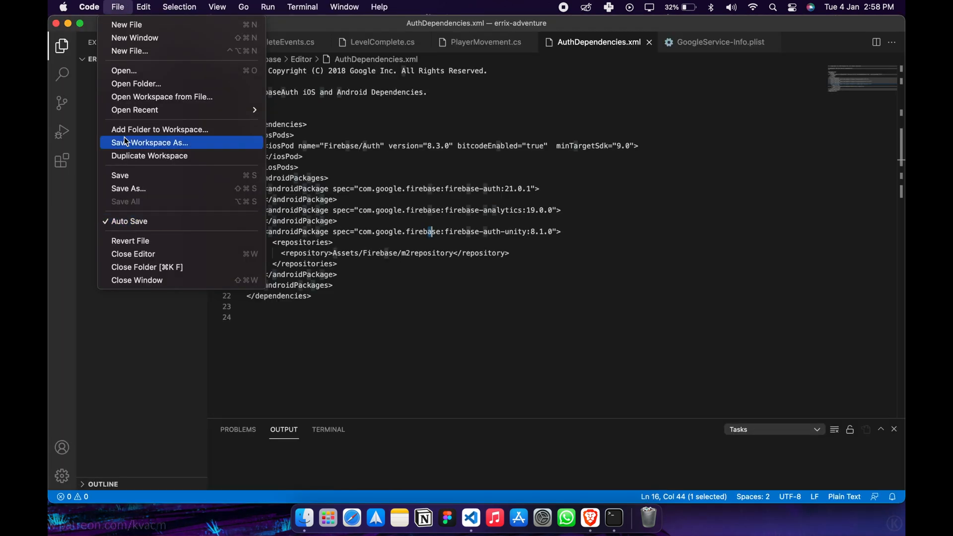
pyautogui.click(139, 269)
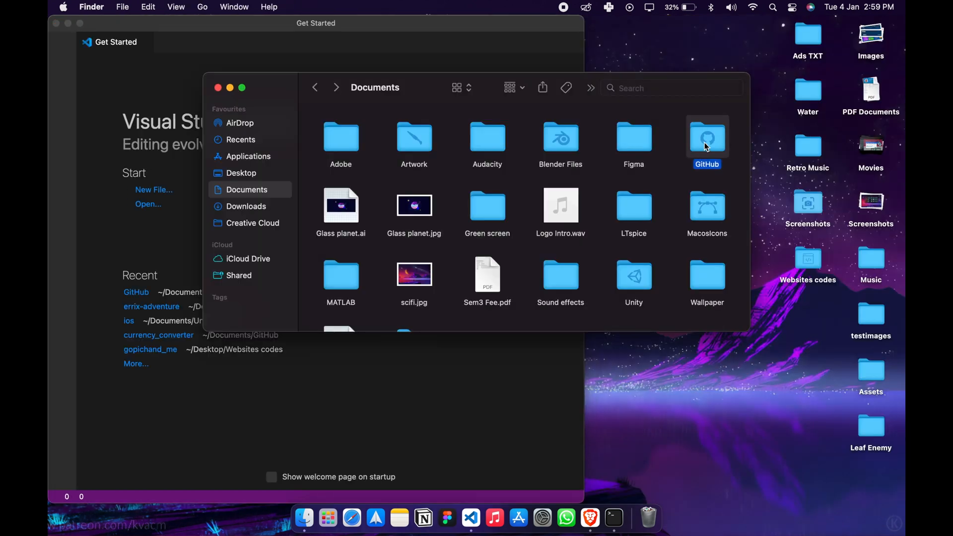
# In Finder, create a folder named gopichand-me-links inside the GitHub folder in Documents.
pyautogui.doubleClick(701, 134)
pyautogui.rightClick(553, 210)
pyautogui.click(570, 215)
pyautogui.write('gopichand_')
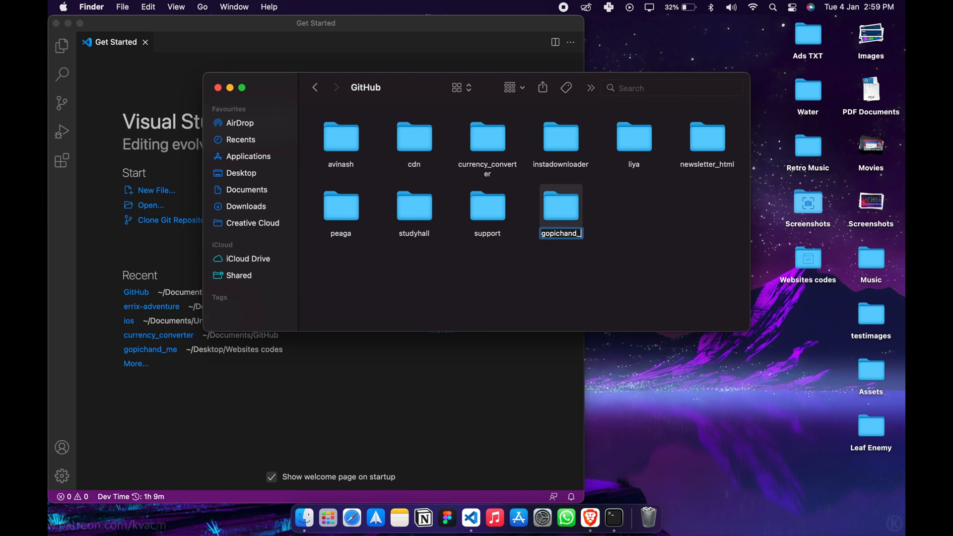
pyautogui.press('BackSpace')
pyautogui.write('-me-links')
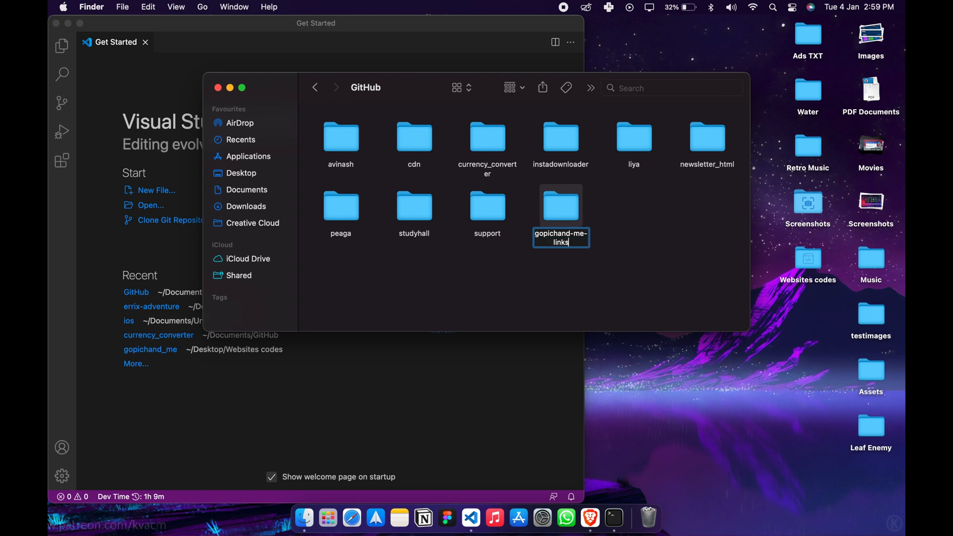
pyautogui.press('Return')
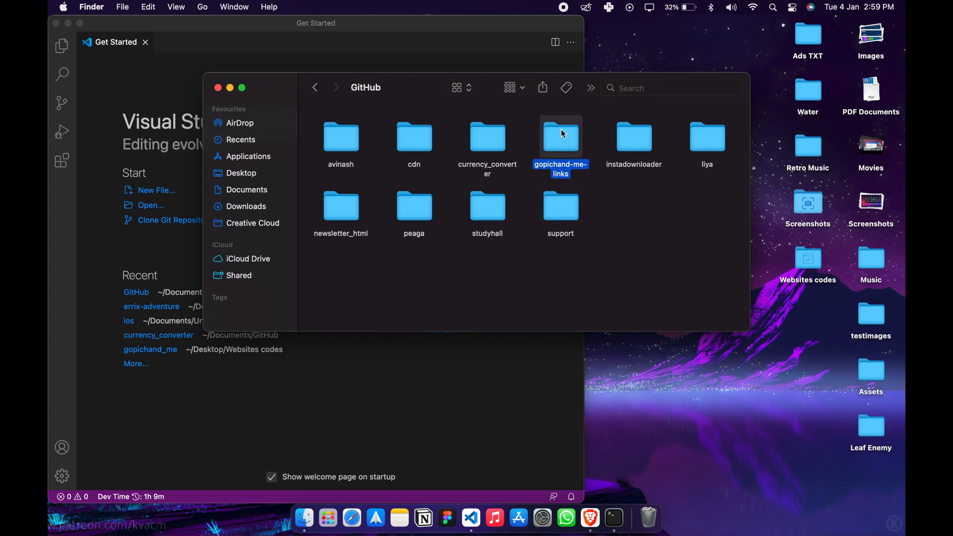
# Open the new gopichand-me-links folder in VS Code and widen the editor window.
pyautogui.moveTo(563, 147); pyautogui.dragTo(329, 399)
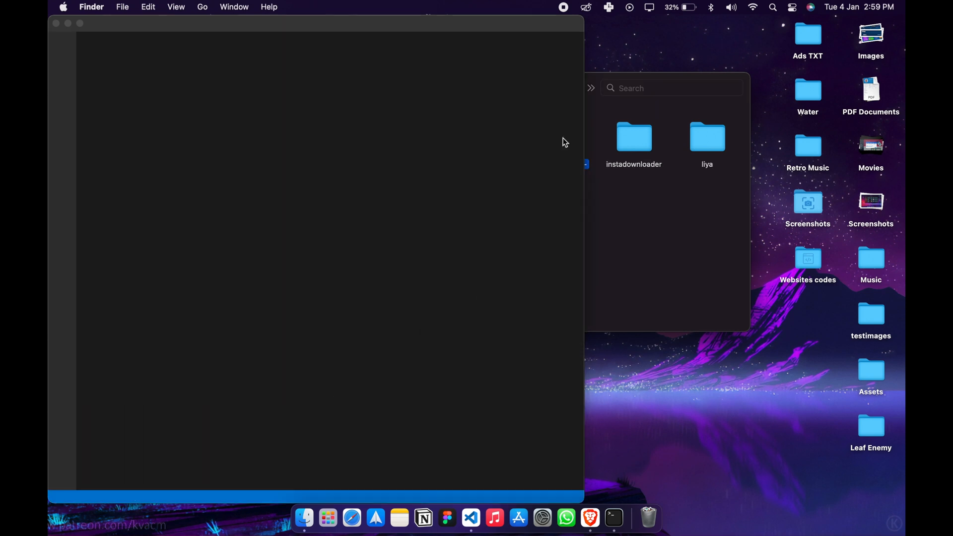
pyautogui.moveTo(586, 83); pyautogui.dragTo(878, 92)
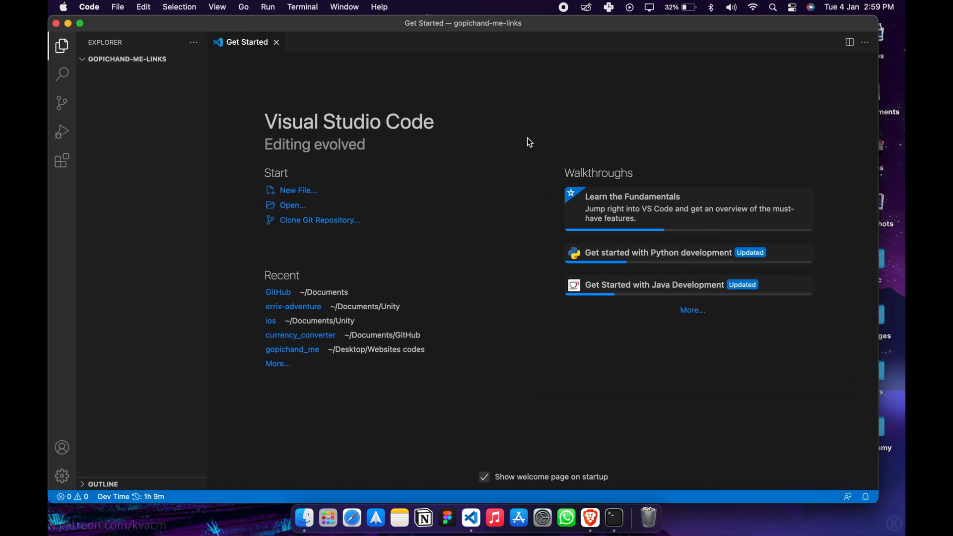
# Create a new file named index.html in the root of the gopichand-me-links folder.
pyautogui.click(155, 134)
pyautogui.rightClick(159, 131)
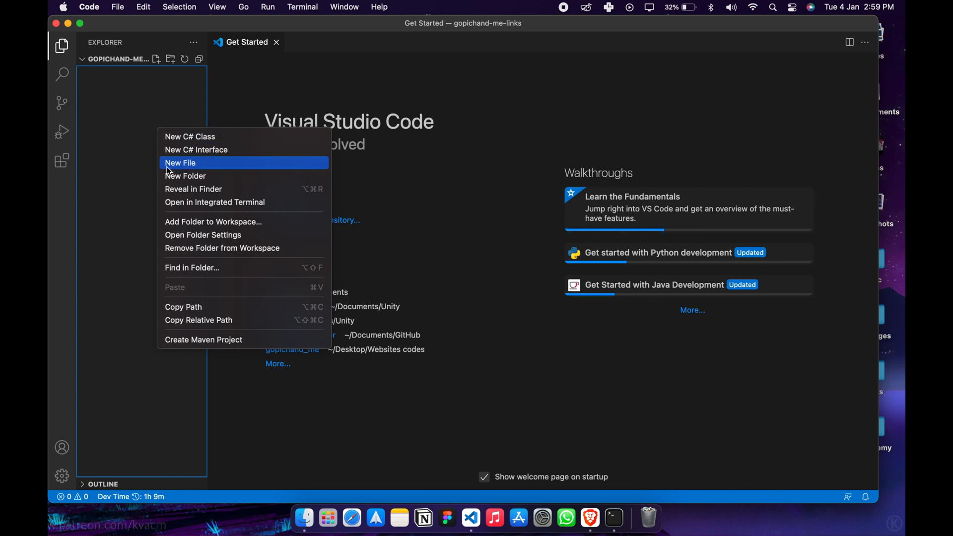
pyautogui.click(189, 168)
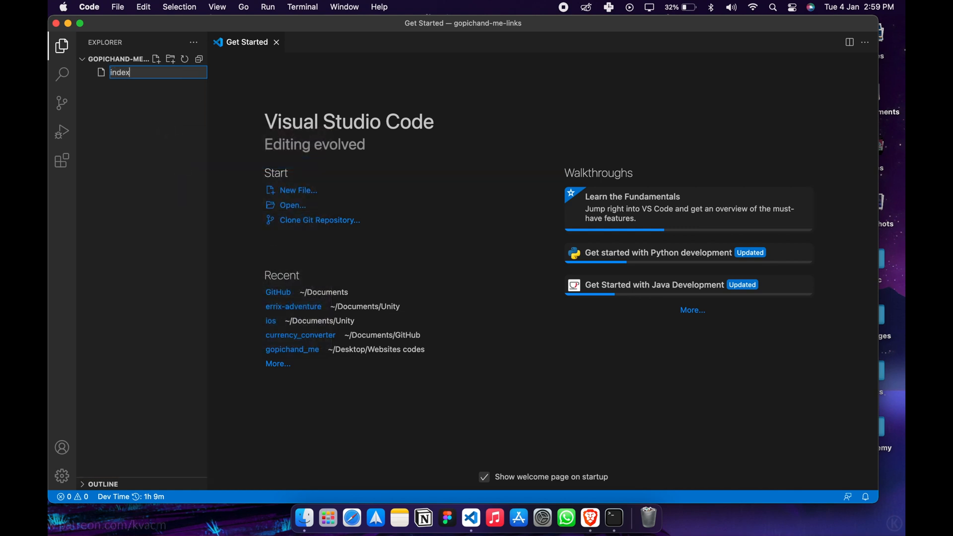
pyautogui.write('index.hm')
pyautogui.write('ml')
pyautogui.press('Return')
pyautogui.write('!')
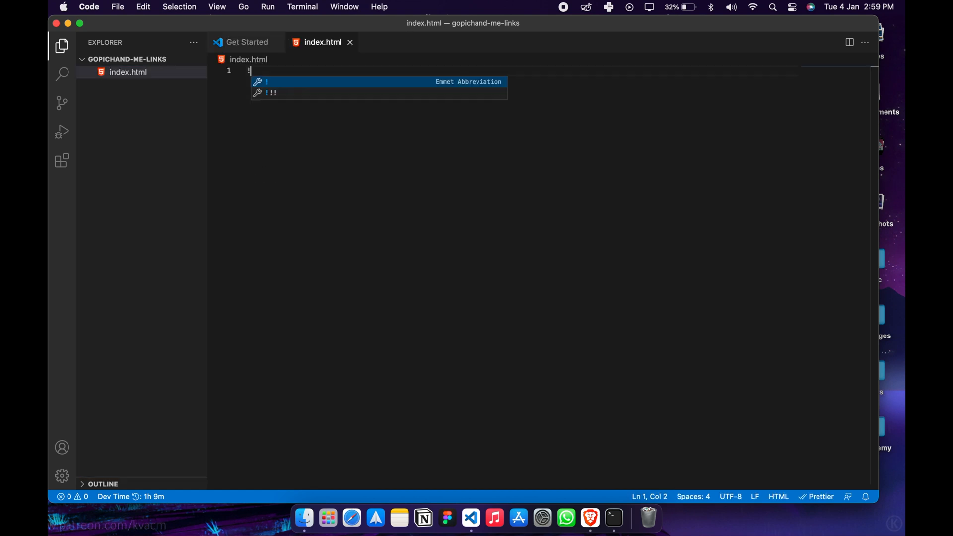
pyautogui.press('Tab')
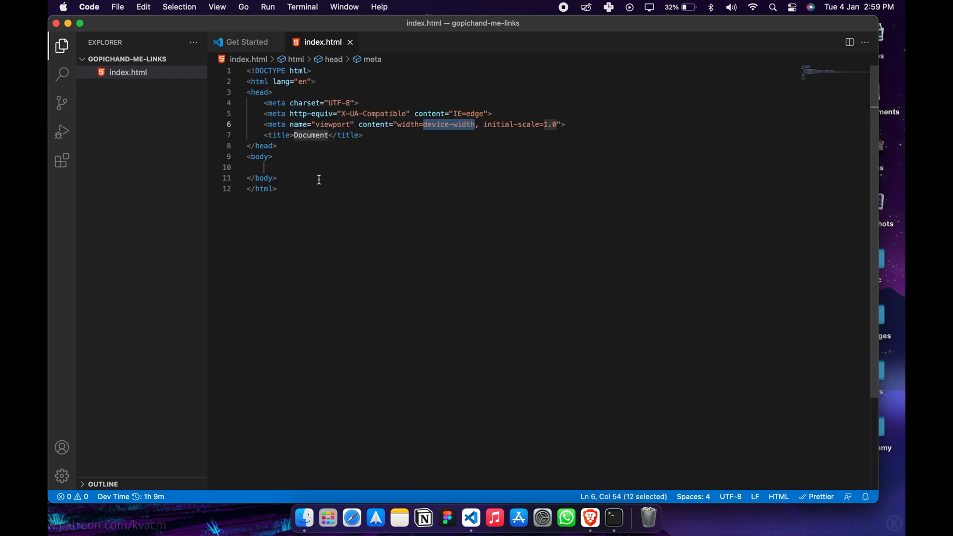
pyautogui.click(425, 139)
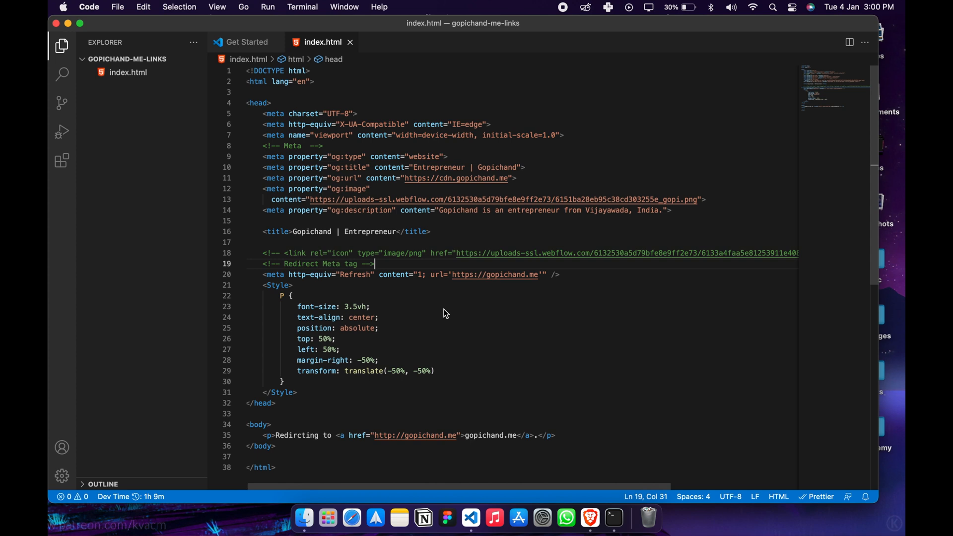
pyautogui.click(444, 308)
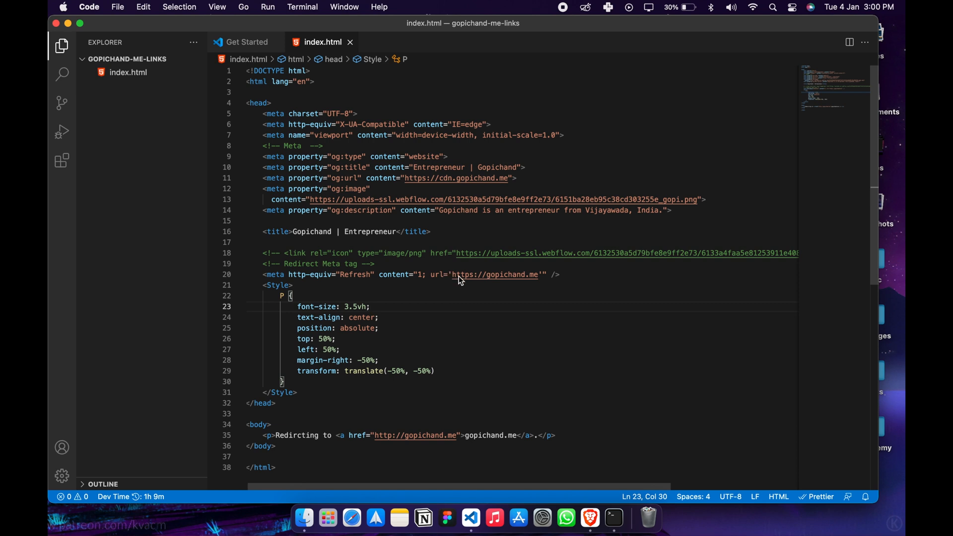
pyautogui.click(470, 286)
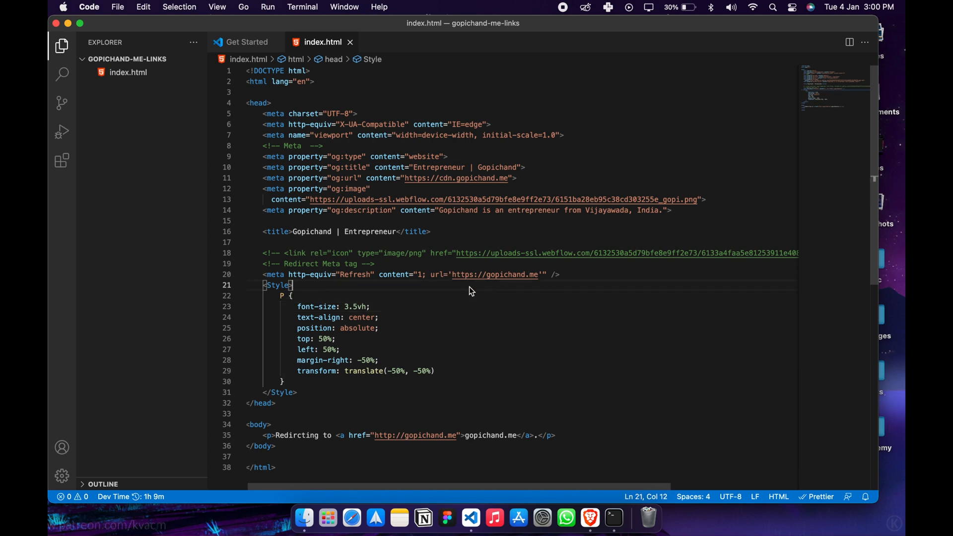
# Open an enlarged integrated terminal and run the firebase login command copied from the Hosting setup page.
pyautogui.click(303, 7)
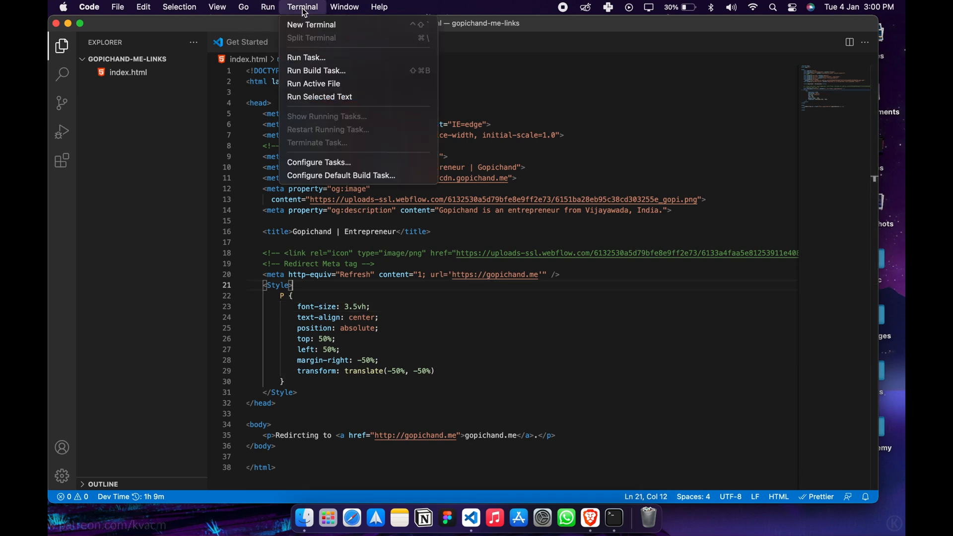
pyautogui.click(305, 25)
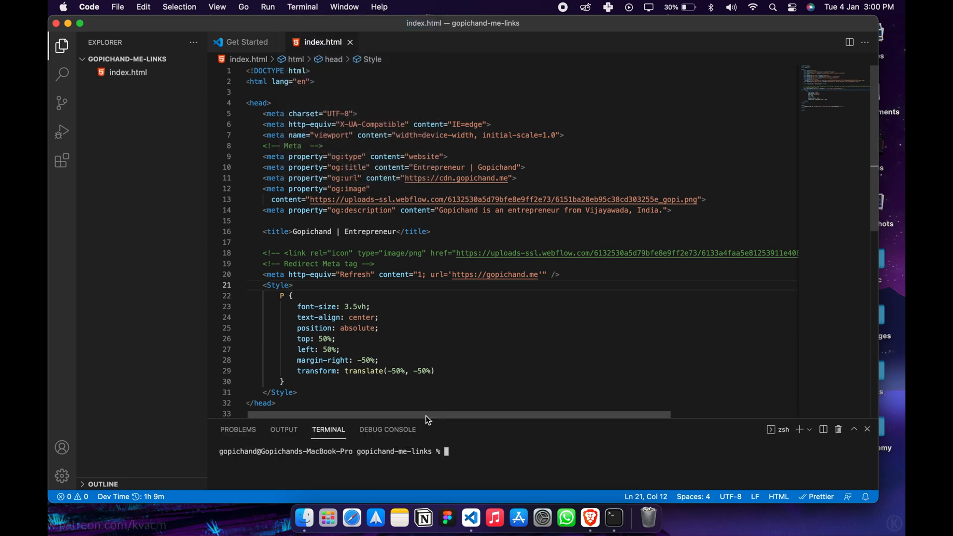
pyautogui.moveTo(429, 421); pyautogui.dragTo(442, 198)
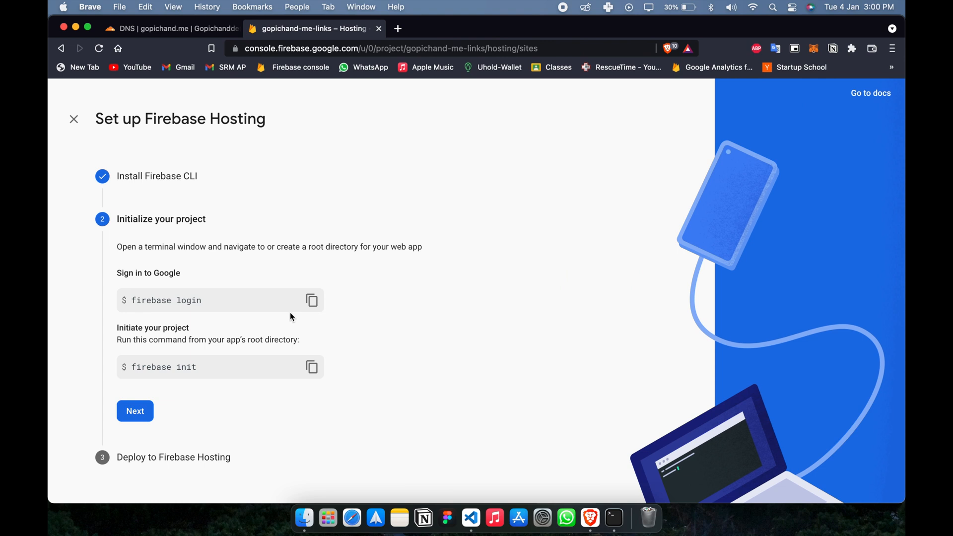
pyautogui.click(295, 301)
pyautogui.hotkey('ctrl', 'Right')
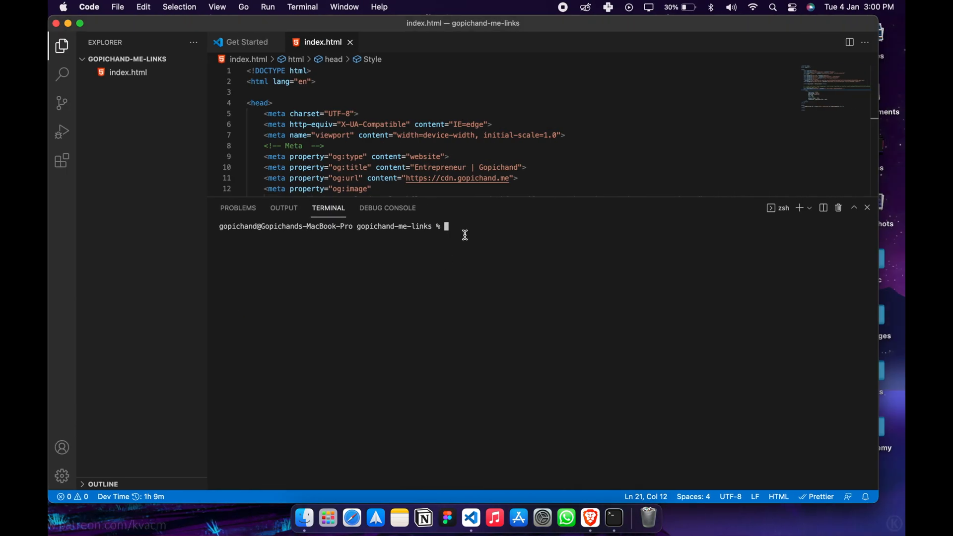
pyautogui.press('super+v')
pyautogui.press('Return')
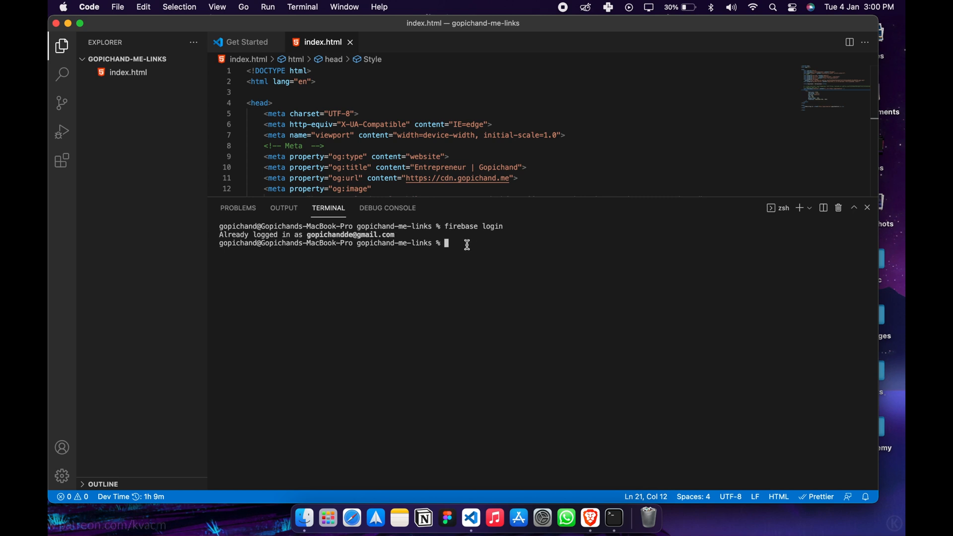
# Log out of the Firebase CLI with firebase logout and start a fresh firebase login.
pyautogui.write('firebase logout')
pyautogui.press('Return')
pyautogui.press('Up')
pyautogui.press('BackSpace')
pyautogui.press('BackSpace')
pyautogui.press('BackSpace')
pyautogui.write('in')
pyautogui.press('Return')
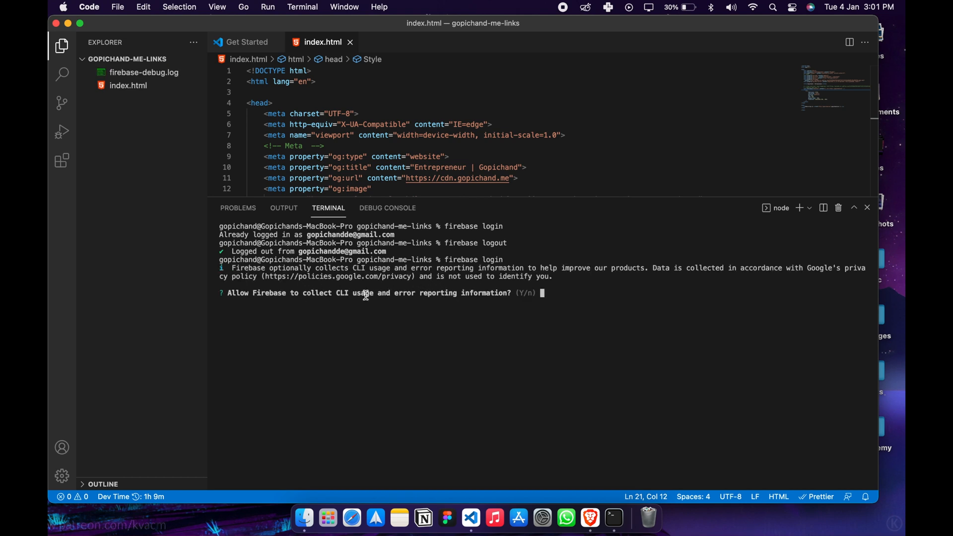
# Decline CLI usage and error reporting, allow the Firebase CLI access to the Google account, and quit Safari.
pyautogui.write('n')
pyautogui.press('Return')
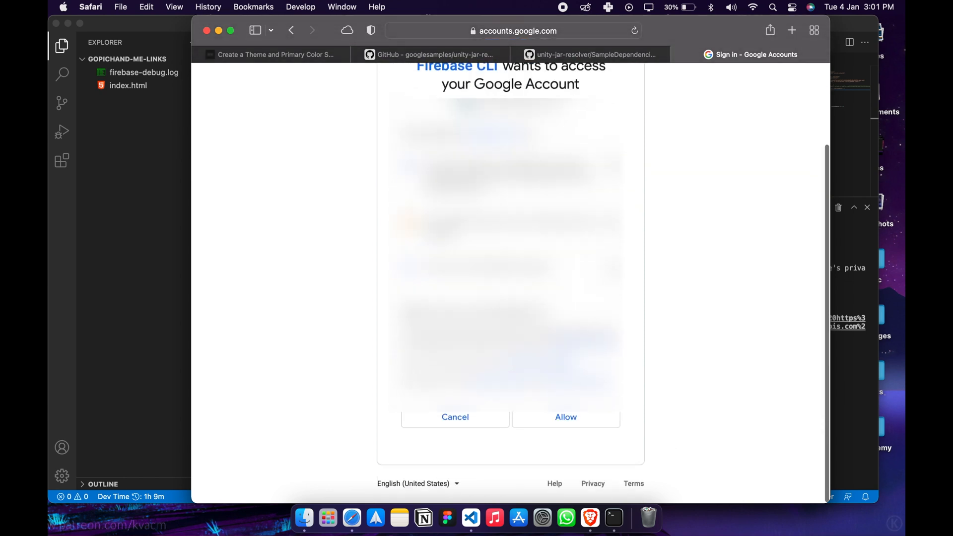
pyautogui.click(552, 423)
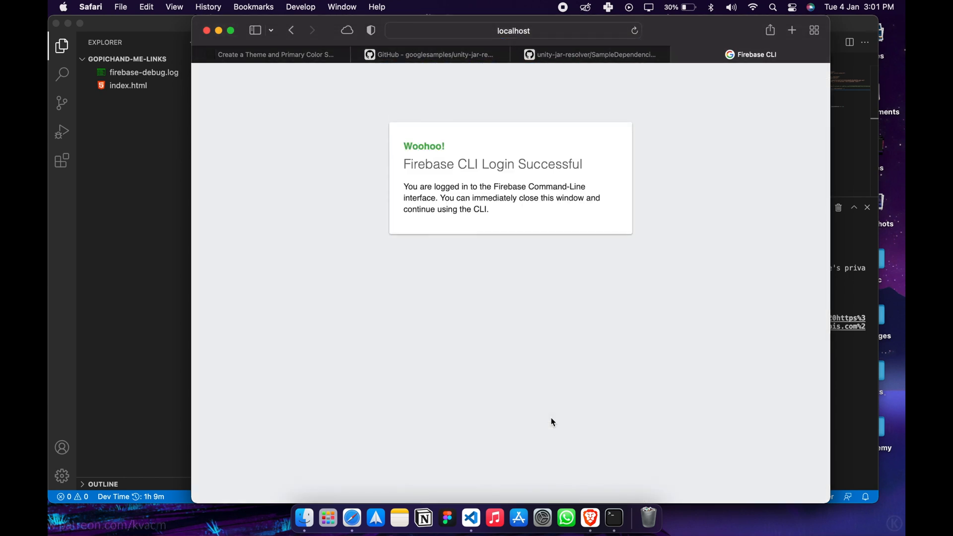
pyautogui.click(91, 7)
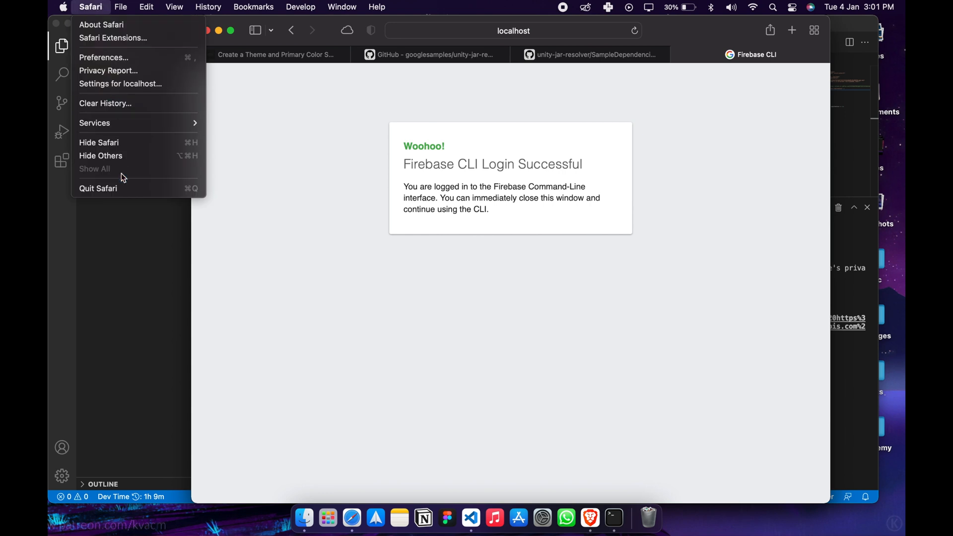
pyautogui.click(122, 189)
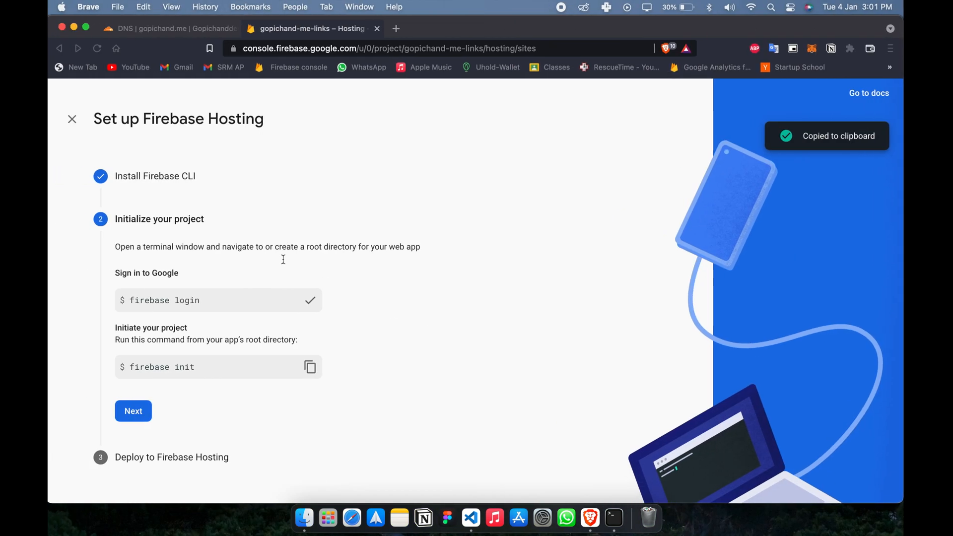
# Run firebase init from the Hosting setup page in the project terminal and choose the Hosting feature with optional GitHub Action deploys.
pyautogui.click(311, 370)
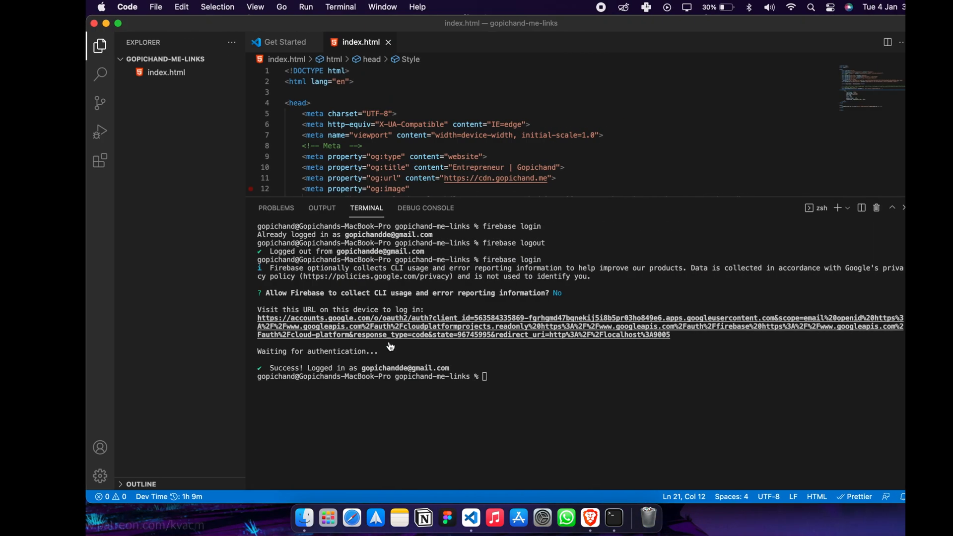
pyautogui.press('super+v')
pyautogui.press('Return')
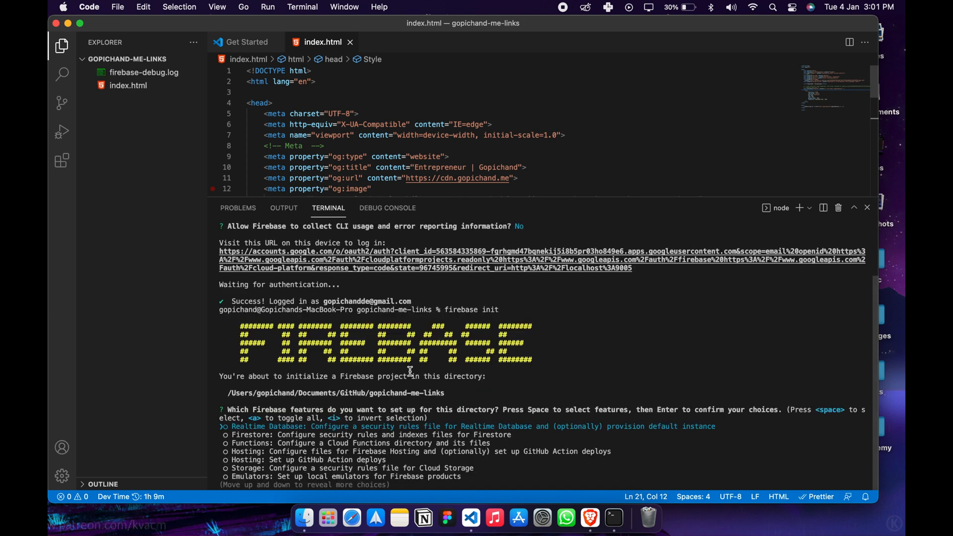
pyautogui.press('Down')
pyautogui.press('Down')
pyautogui.press('Down')
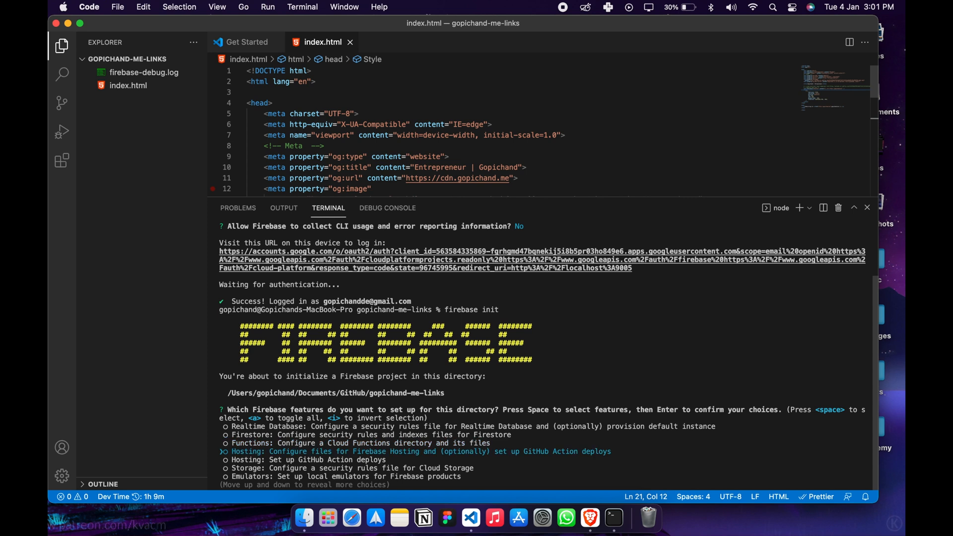
pyautogui.press('space')
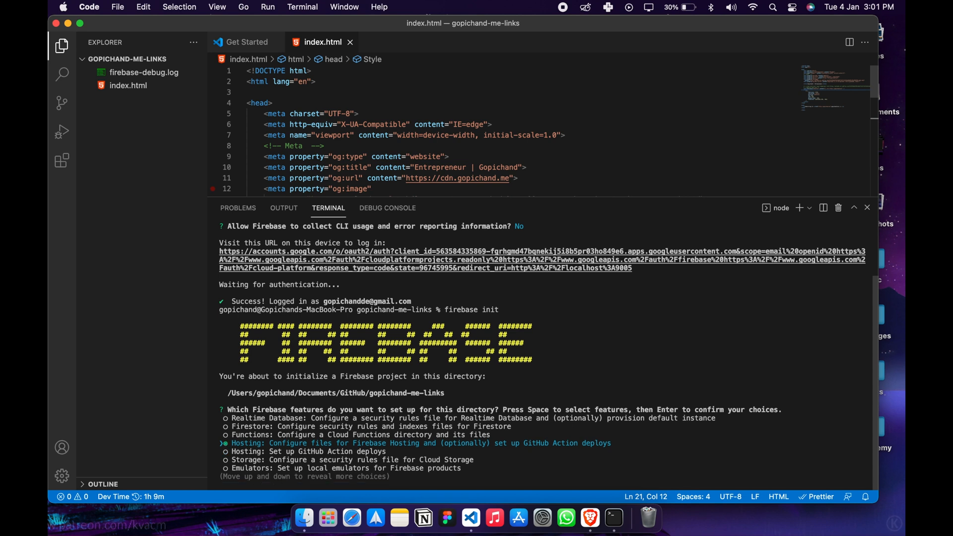
pyautogui.press('Return')
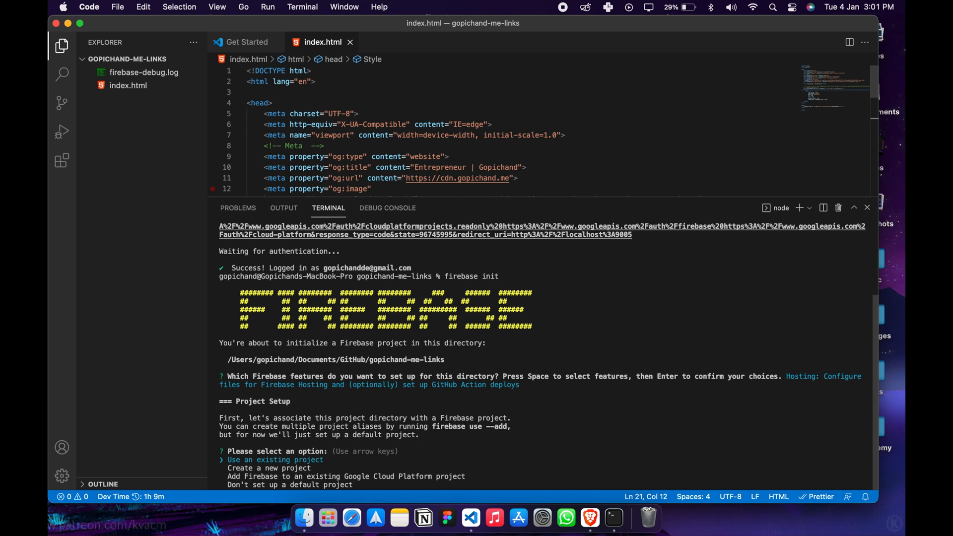
# Associate the directory with an existing Firebase project, choosing gopichand-me-links as the default.
pyautogui.press('Return')
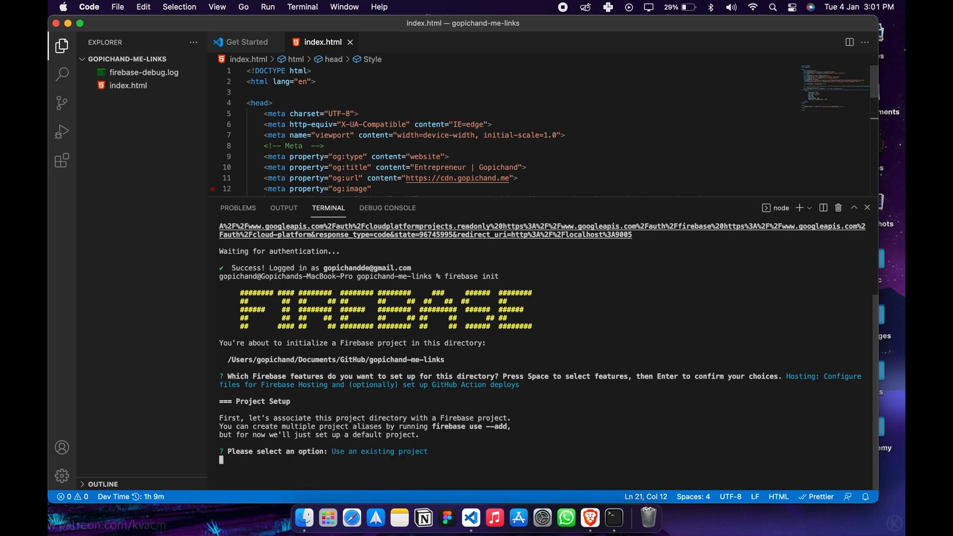
pyautogui.press('Down')
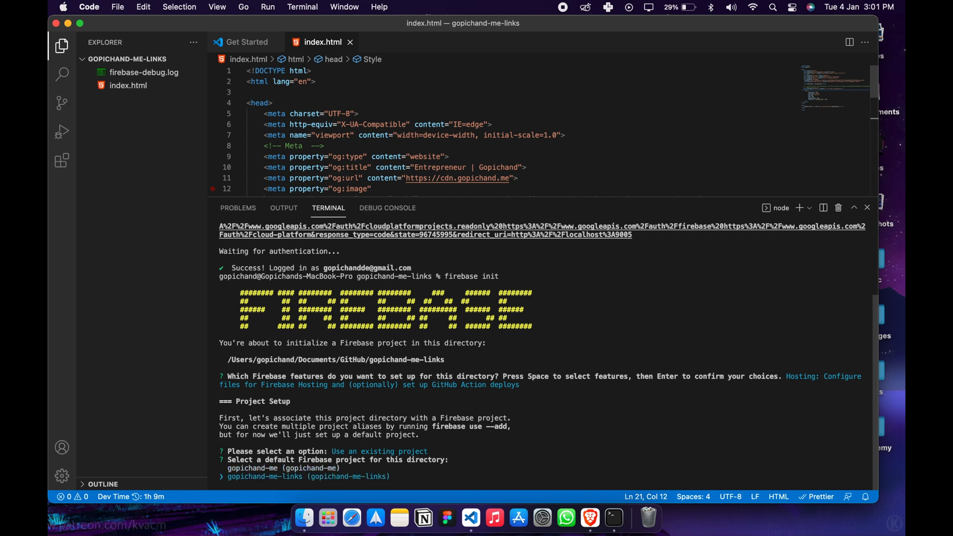
pyautogui.press('Return')
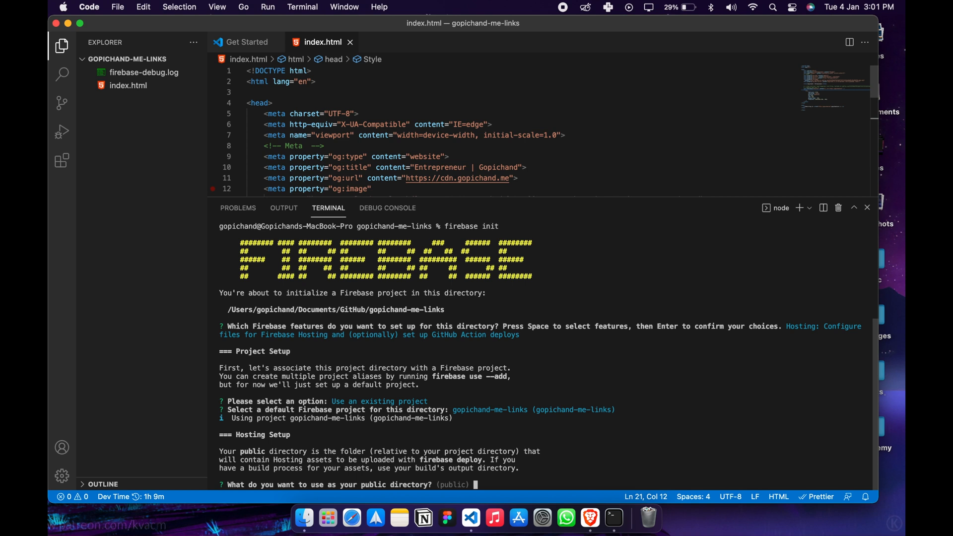
# Set the public directory to public and decline both the single-page app configuration and automatic GitHub builds and deploys.
pyautogui.write('public')
pyautogui.press('Return')
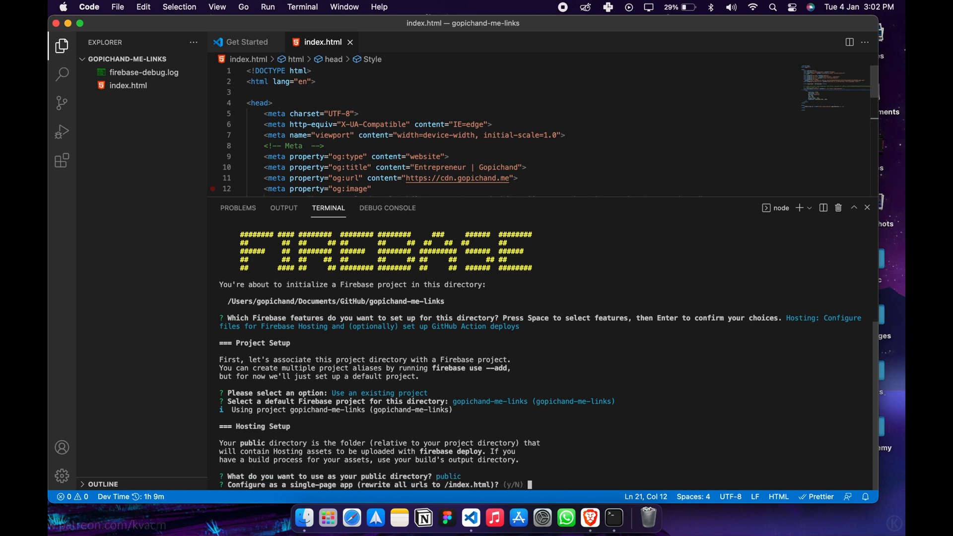
pyautogui.press('Return')
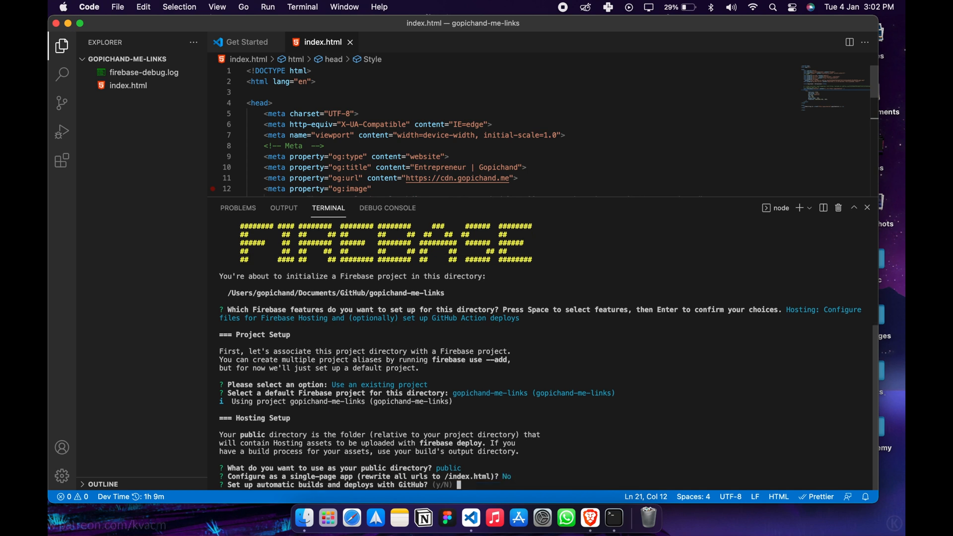
pyautogui.press('Return')
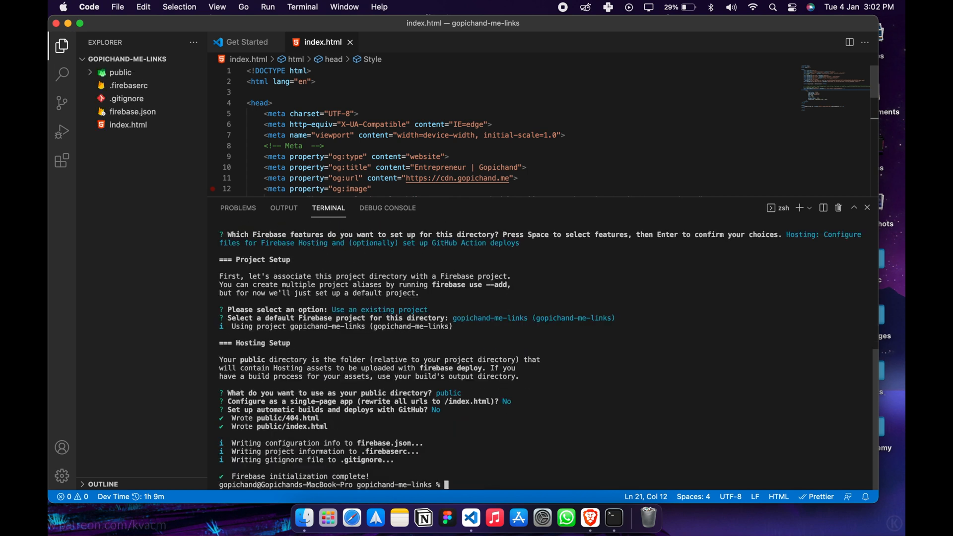
# Advance the browser's Hosting setup to the deployment stage and run its firebase deploy command in the VS Code terminal.
pyautogui.hotkey('ctrl', 'Left')
pyautogui.click(141, 412)
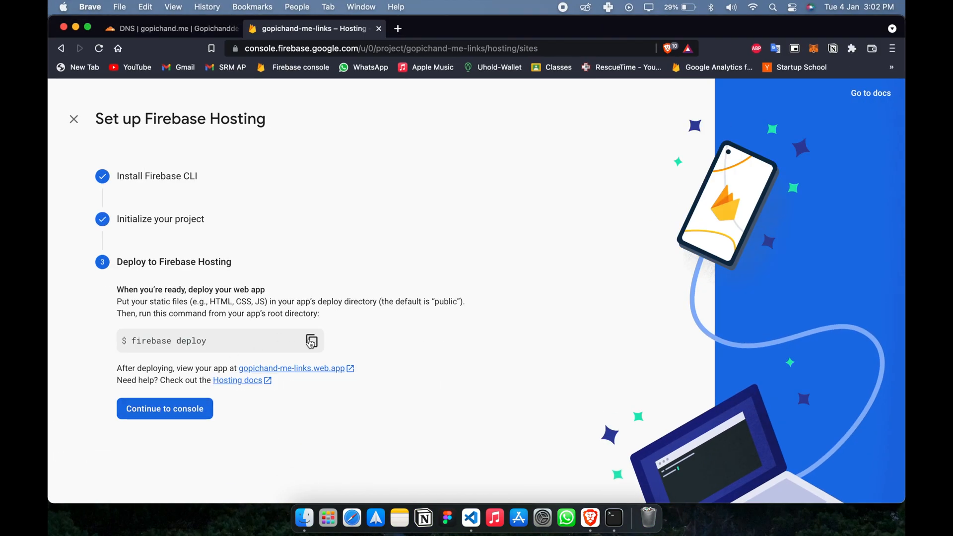
pyautogui.click(311, 342)
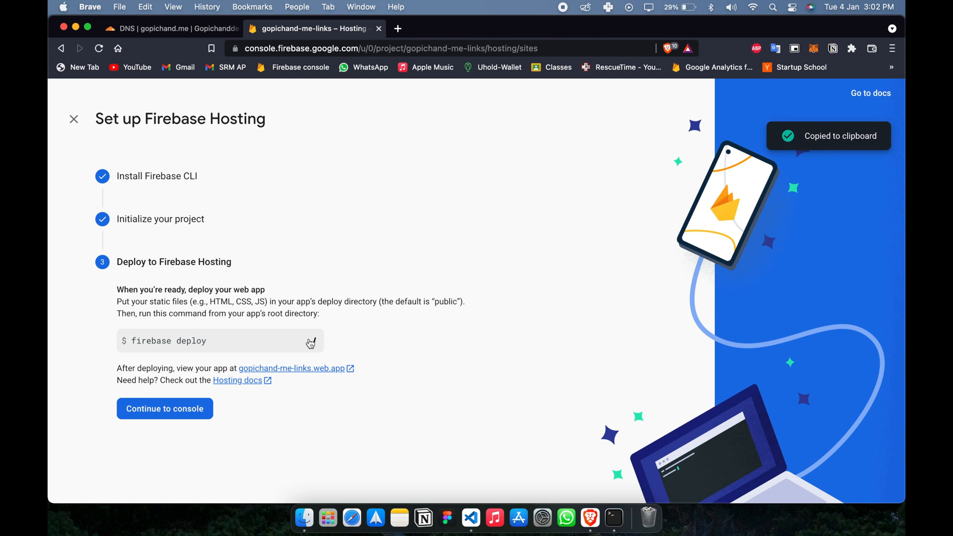
pyautogui.hotkey('ctrl', 'Right')
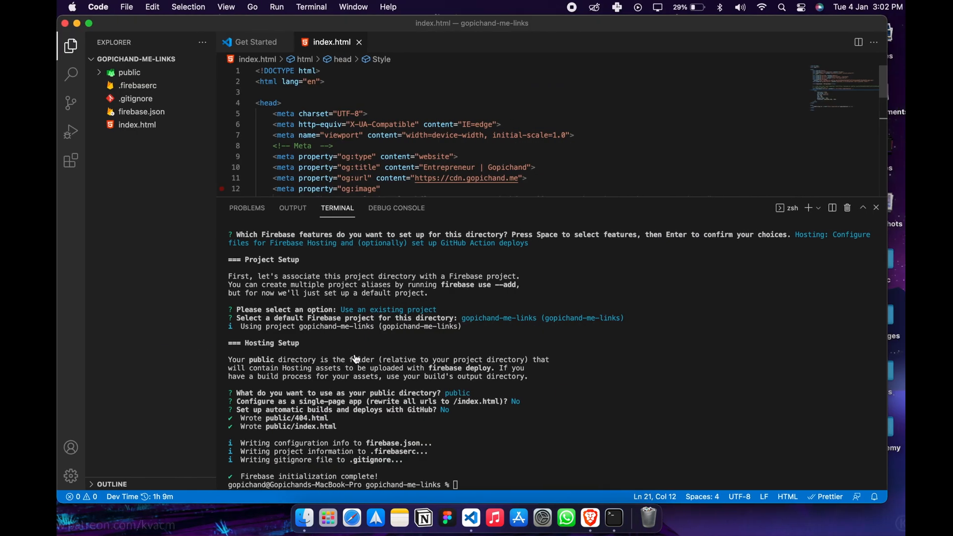
pyautogui.press('super+v')
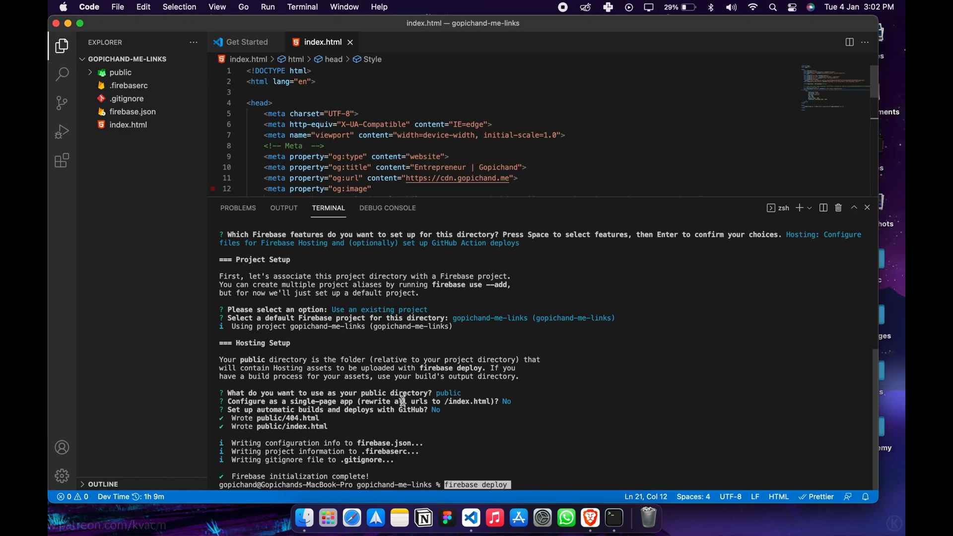
pyautogui.press('Return')
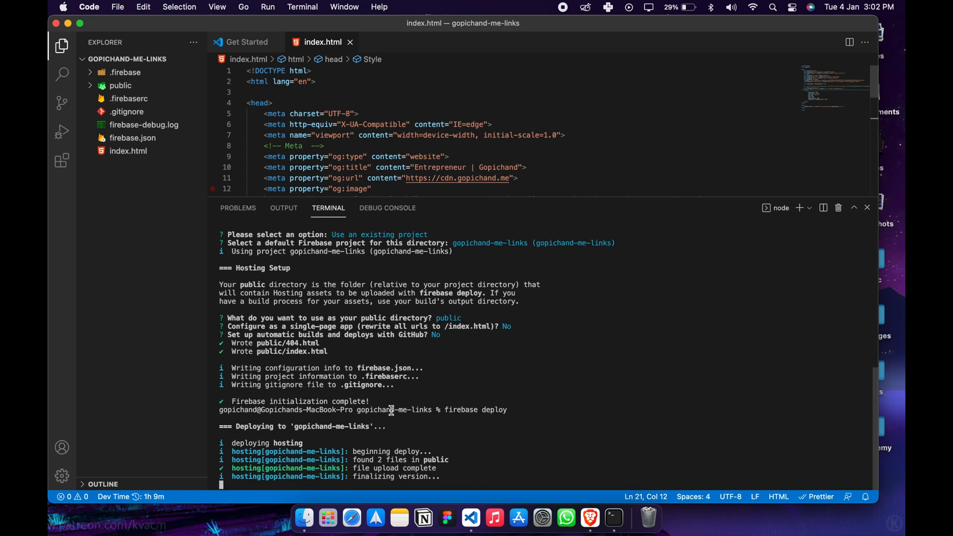
# Open the generated index.html in the public folder and look through its default Firebase Hosting code.
pyautogui.click(91, 88)
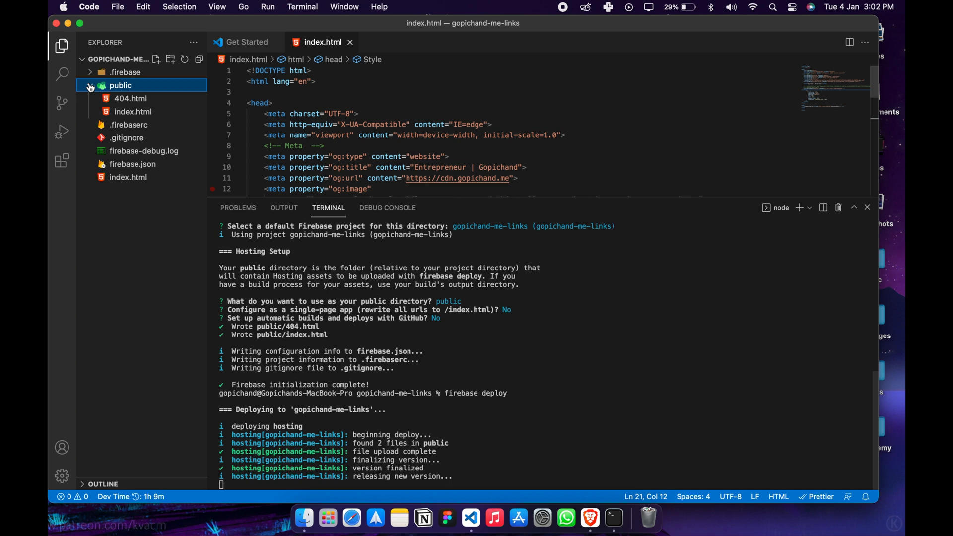
pyautogui.click(118, 113)
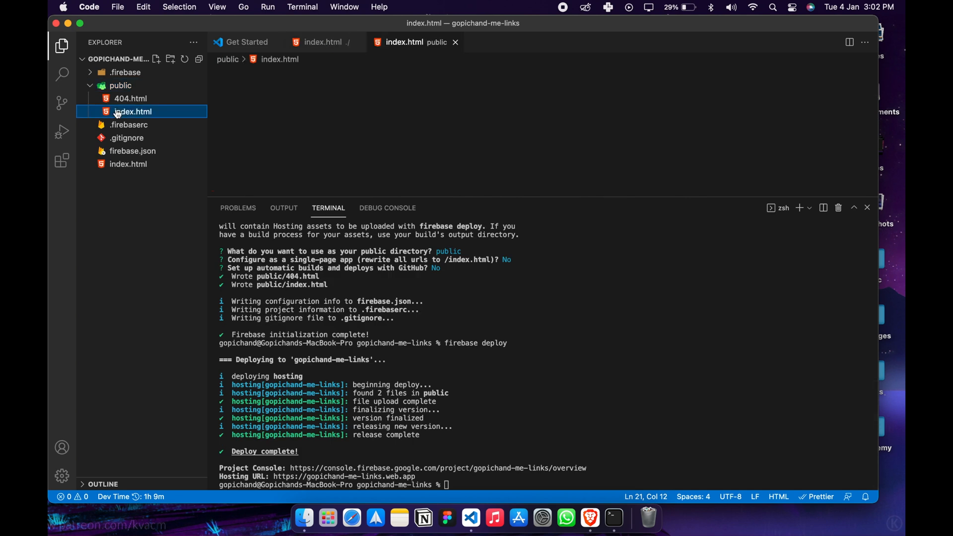
pyautogui.scroll(-4, 351, 121)
pyautogui.scroll(-7, 350, 120)
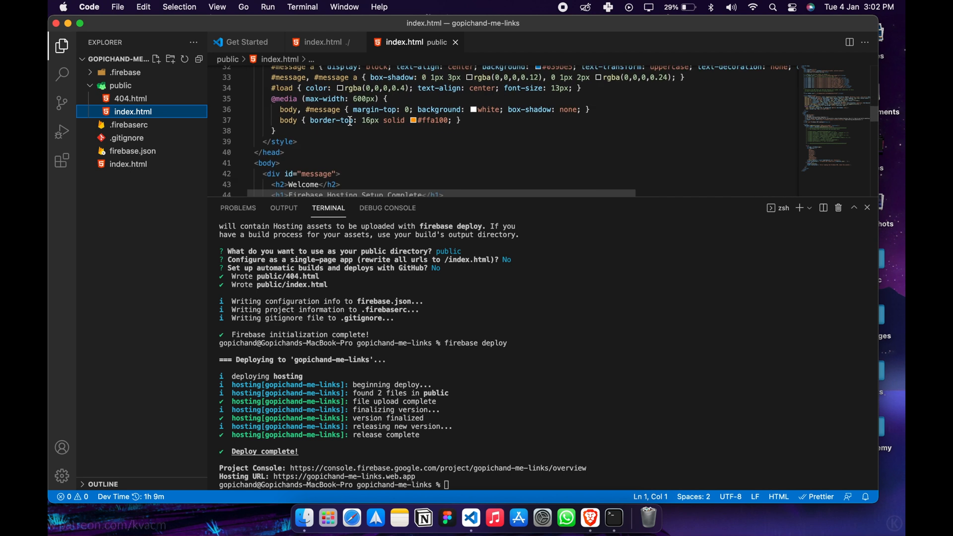
pyautogui.scroll(-3, 351, 121)
pyautogui.scroll(-10, 351, 121)
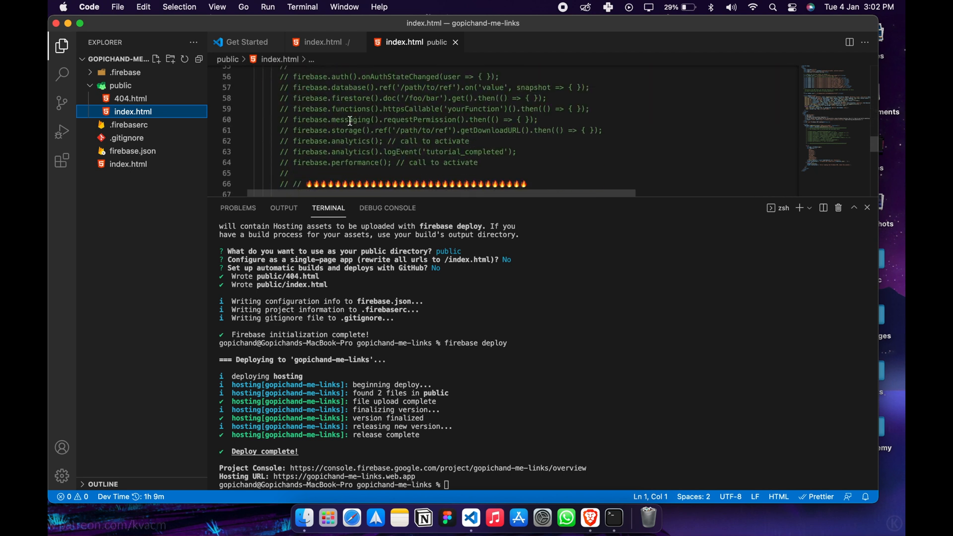
pyautogui.scroll(-2, 351, 120)
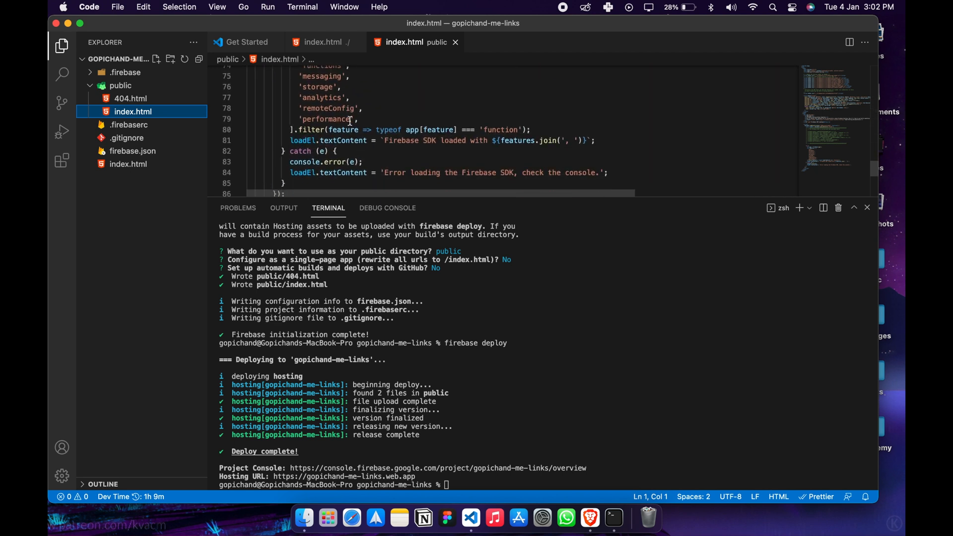
pyautogui.scroll(15, 351, 121)
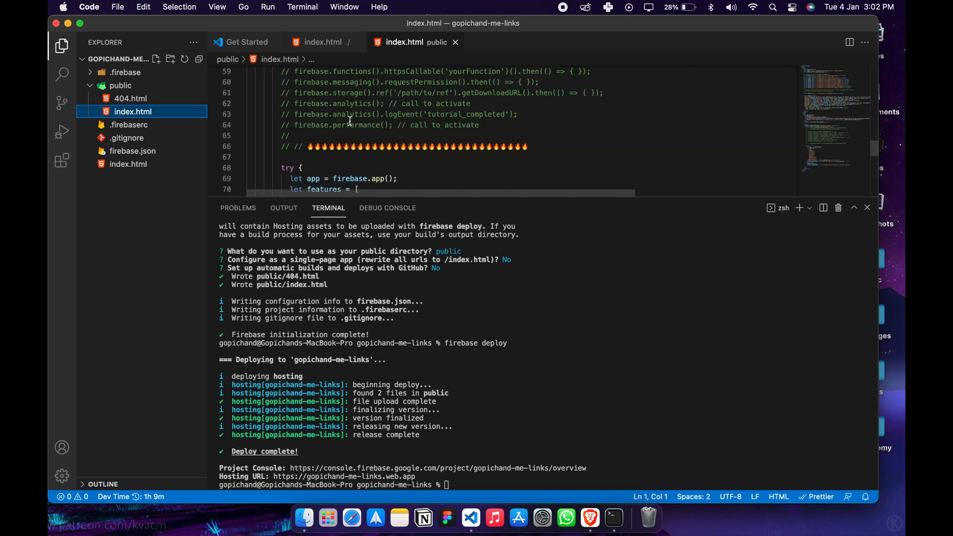
pyautogui.scroll(8, 350, 121)
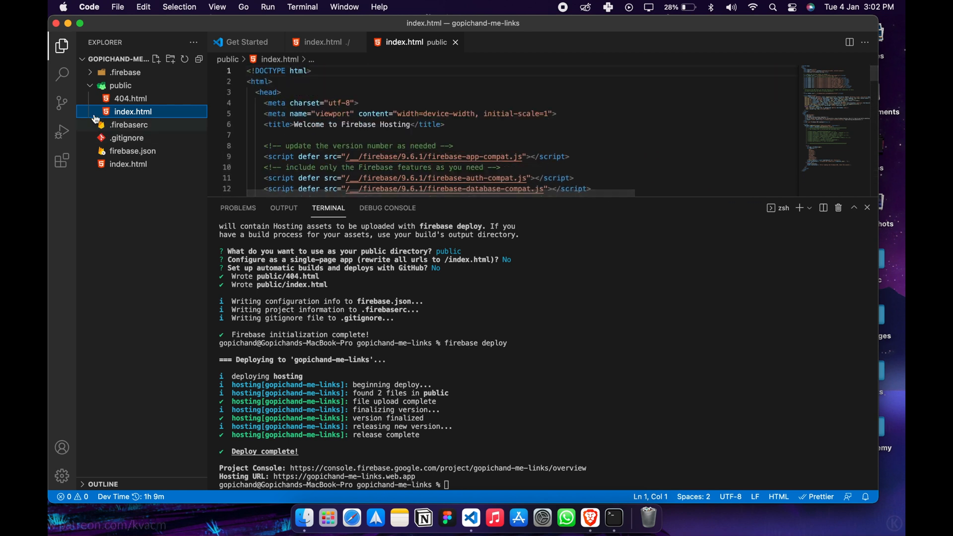
# Delete the generated index.html from the public folder by moving it to the Trash.
pyautogui.click(89, 88)
pyautogui.click(89, 88)
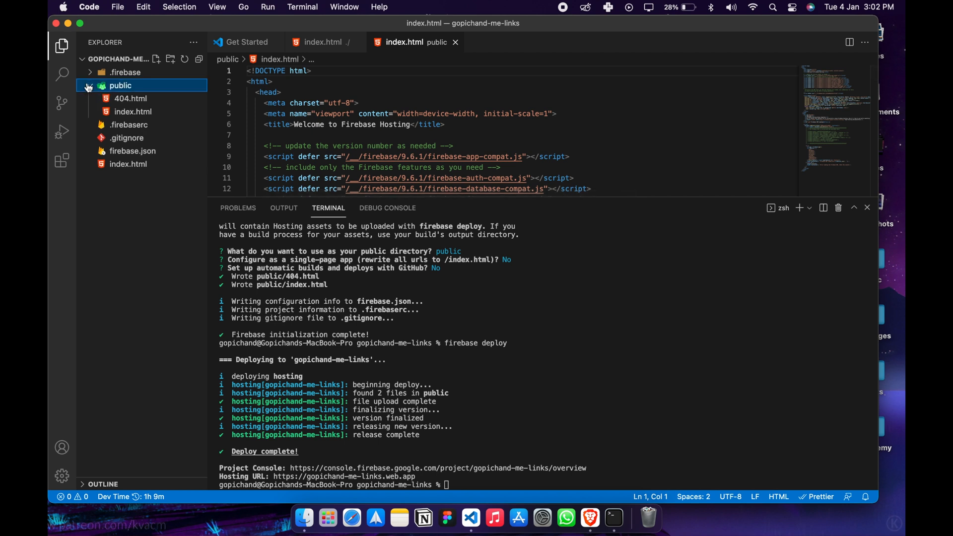
pyautogui.click(142, 113)
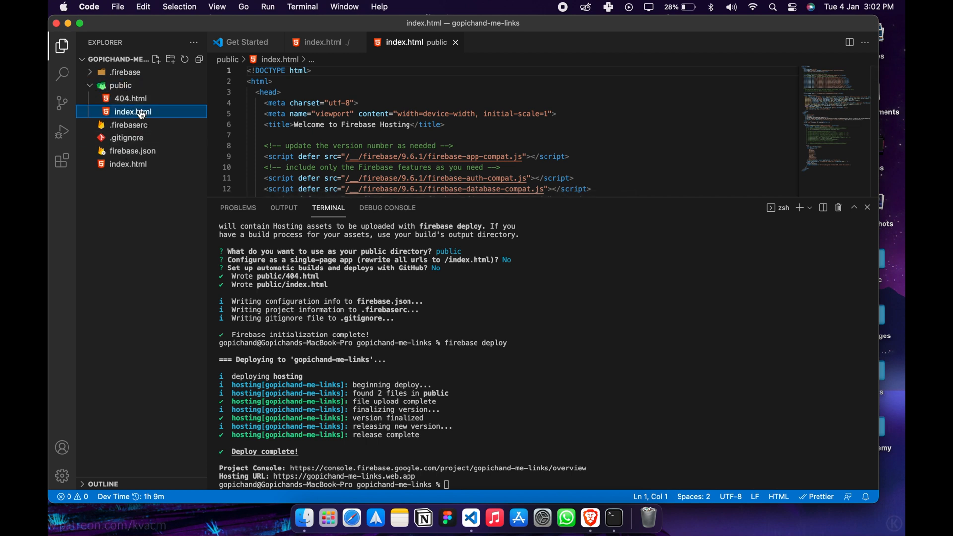
pyautogui.press('super+BackSpace')
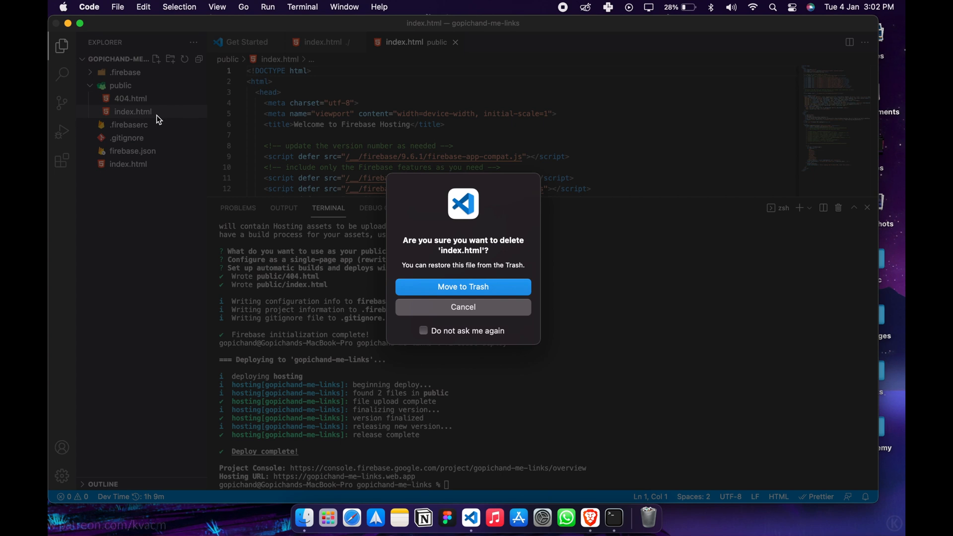
pyautogui.click(450, 287)
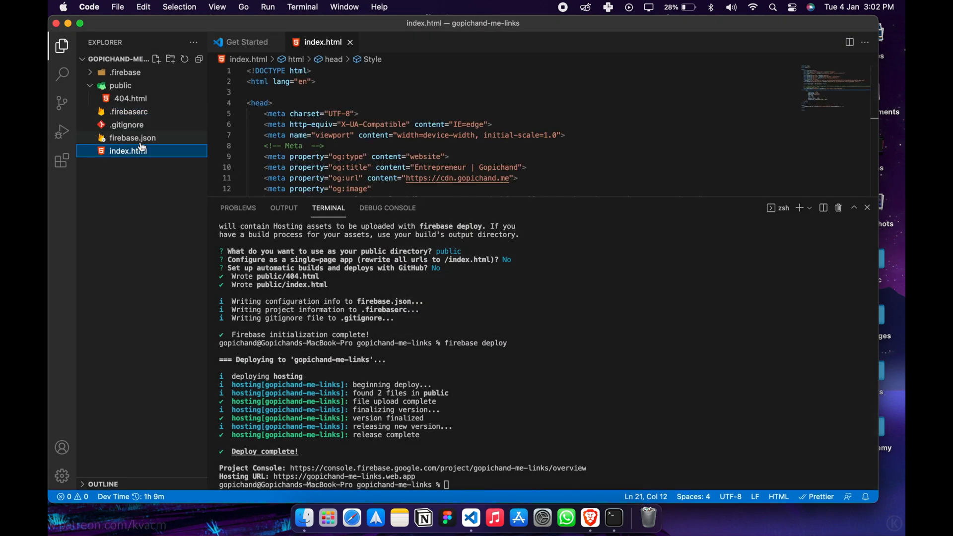
# Move the root index.html into the public folder and redeploy the site with firebase deploy.
pyautogui.moveTo(142, 149); pyautogui.dragTo(139, 105)
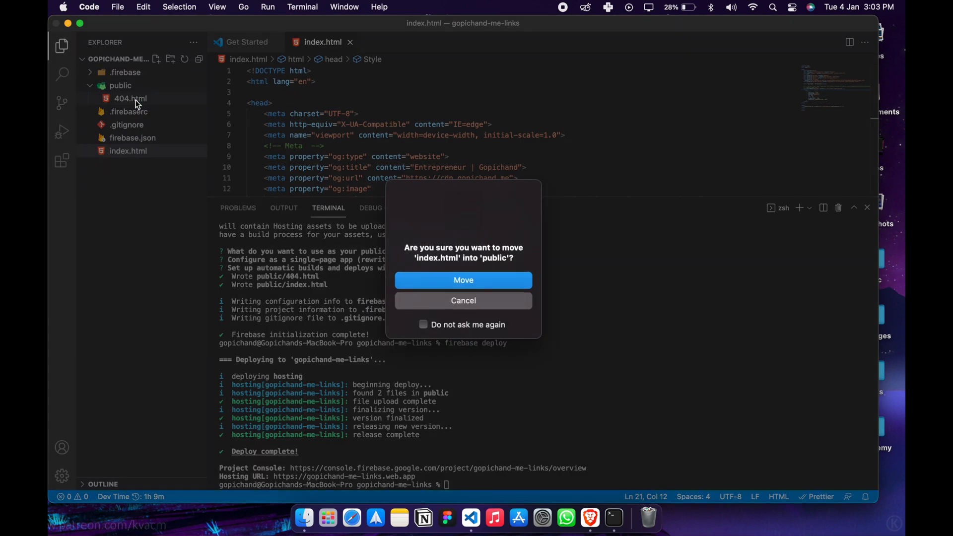
pyautogui.click(418, 280)
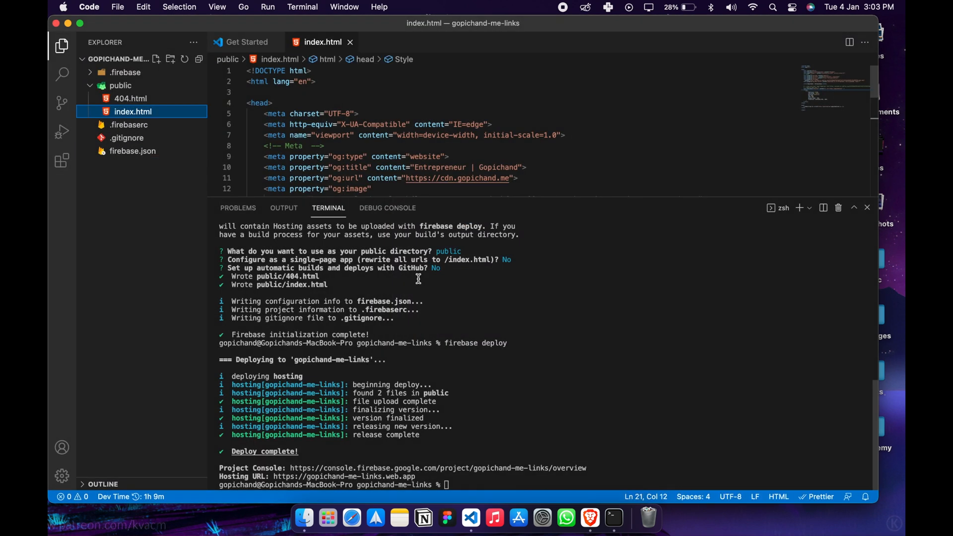
pyautogui.click(494, 420)
pyautogui.press('Up')
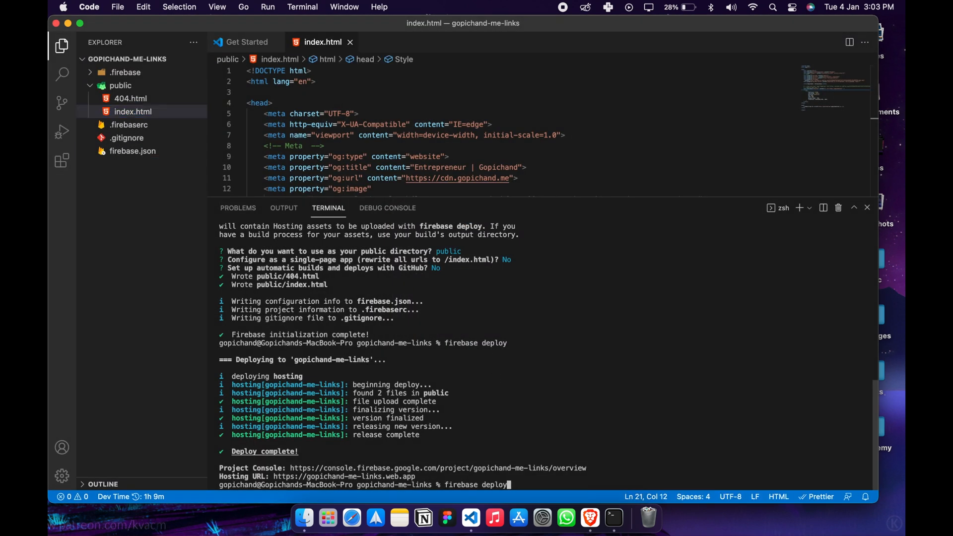
pyautogui.press('Return')
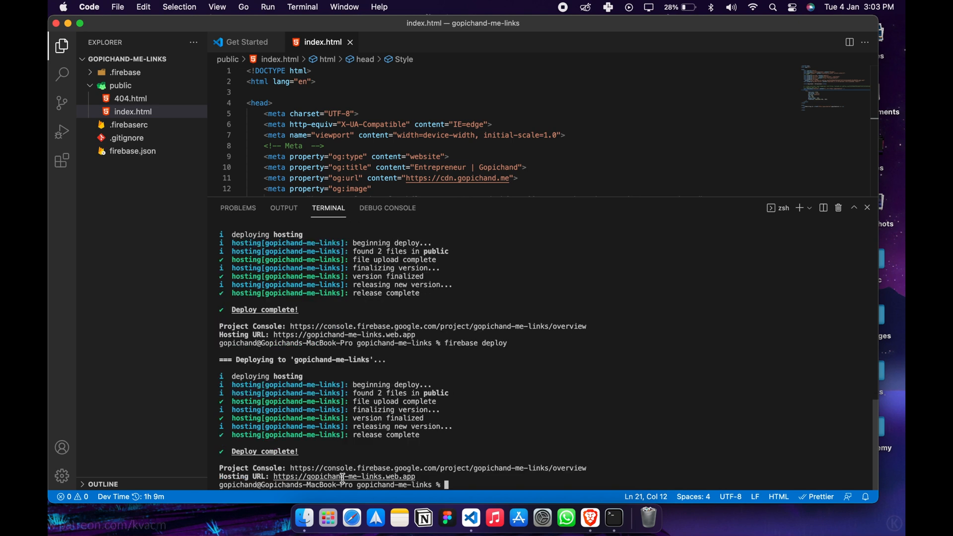
# Open the deployed site at gopichand-me-links.web.app to check its redirect, and return to VS Code.
pyautogui.keyDown('super'); pyautogui.click(343, 477); pyautogui.keyUp('super')
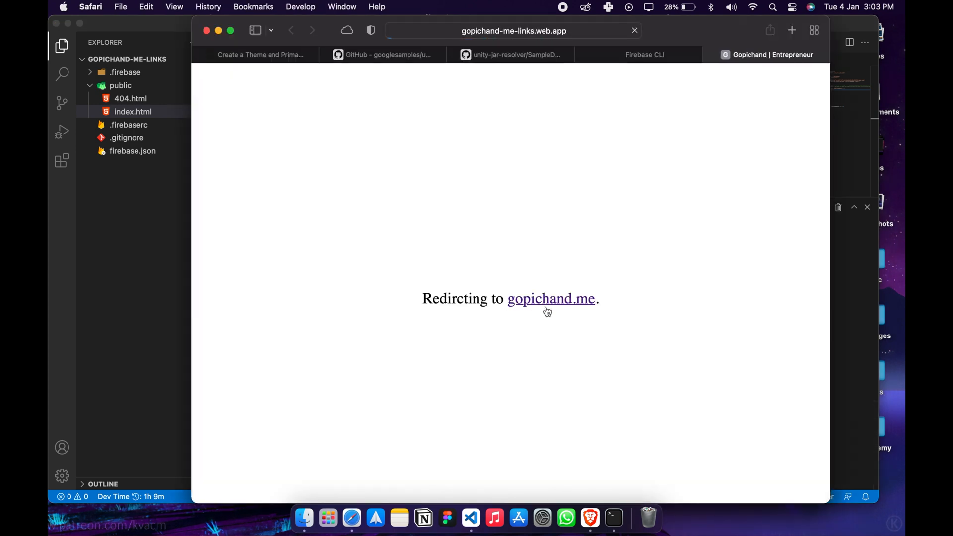
pyautogui.click(546, 308)
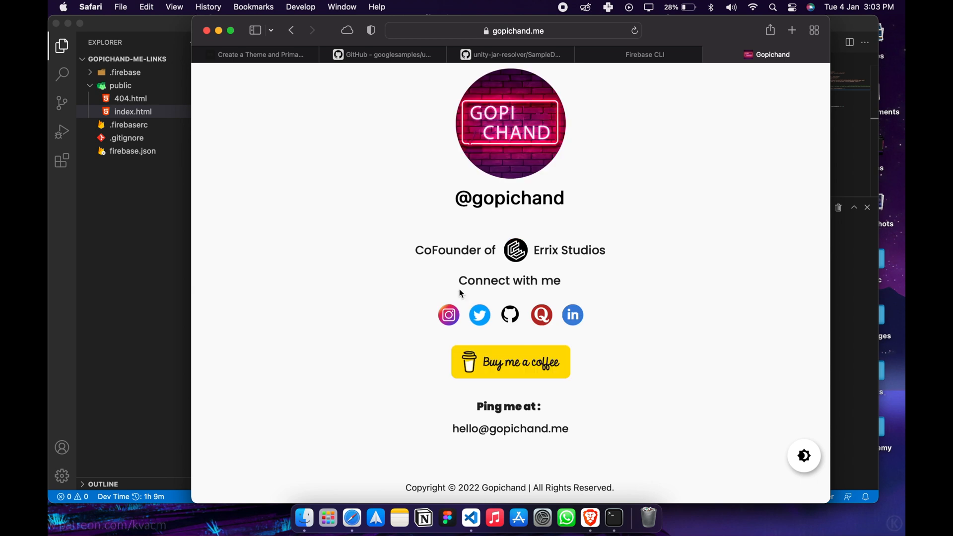
pyautogui.press('super+Tab')
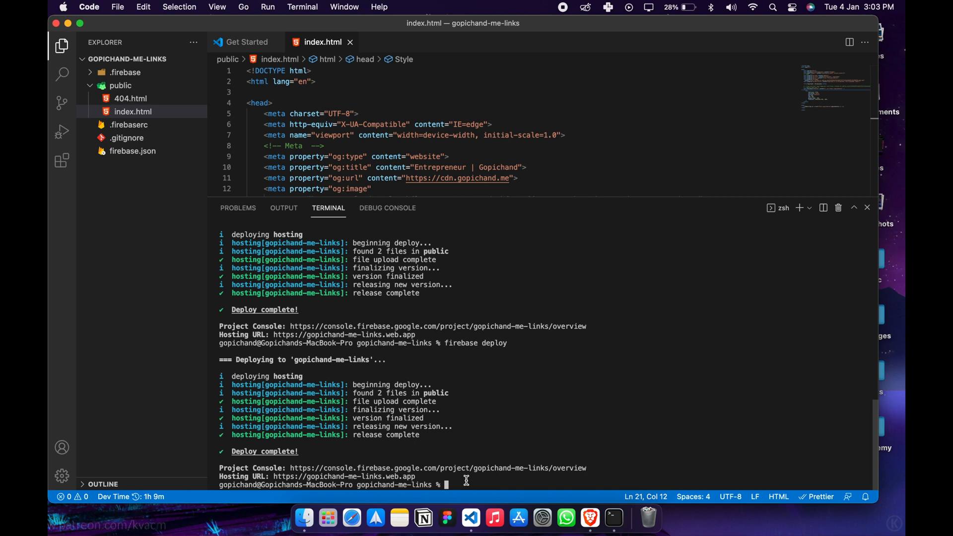
# Finish the Firebase Hosting setup in the Brave browser and add links.gopichand.me as a custom domain.
pyautogui.hotkey('ctrl', 'Left')
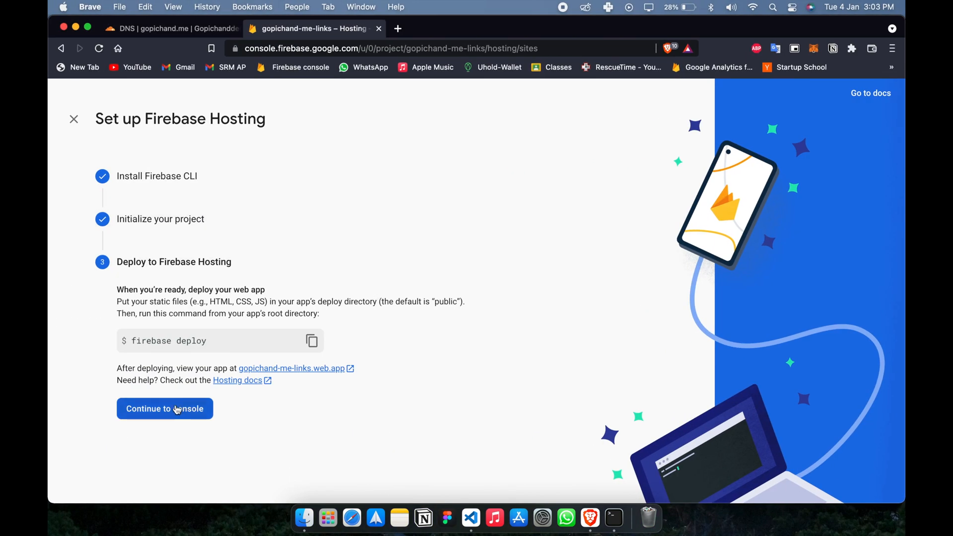
pyautogui.click(180, 408)
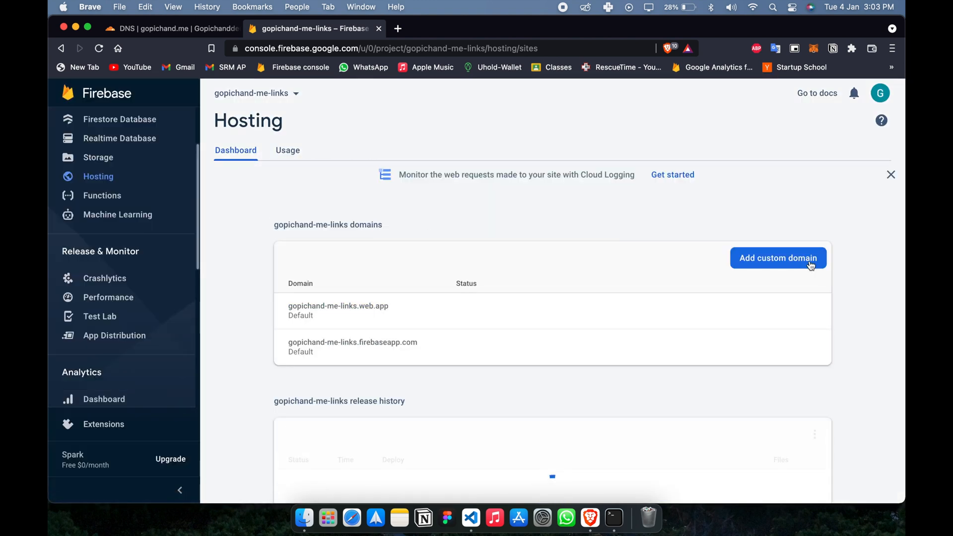
pyautogui.click(802, 261)
pyautogui.write('link')
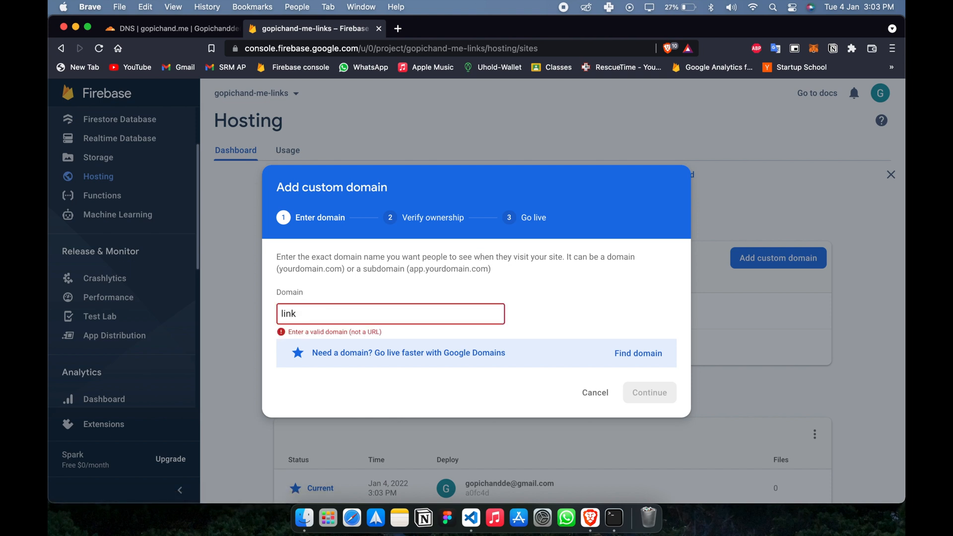
pyautogui.write('s.g')
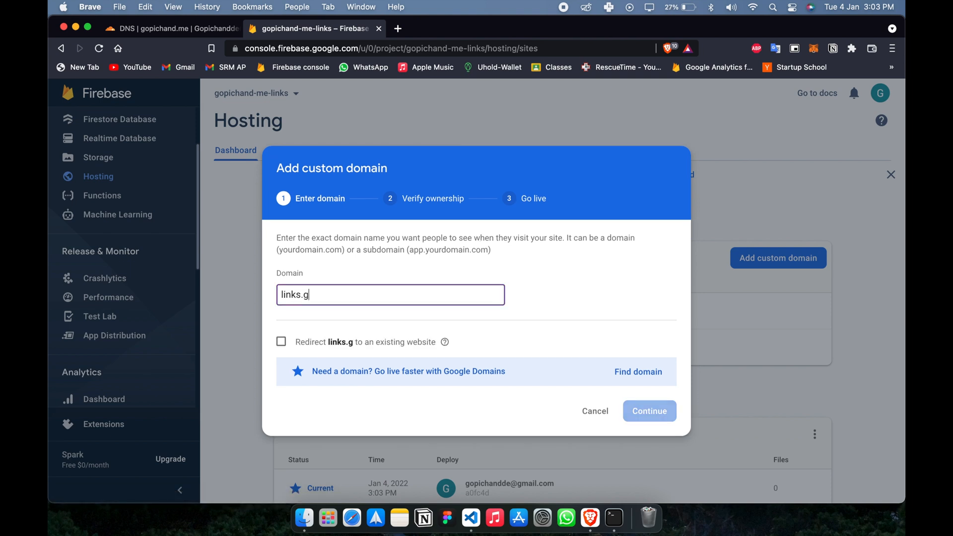
pyautogui.write('opichand.me')
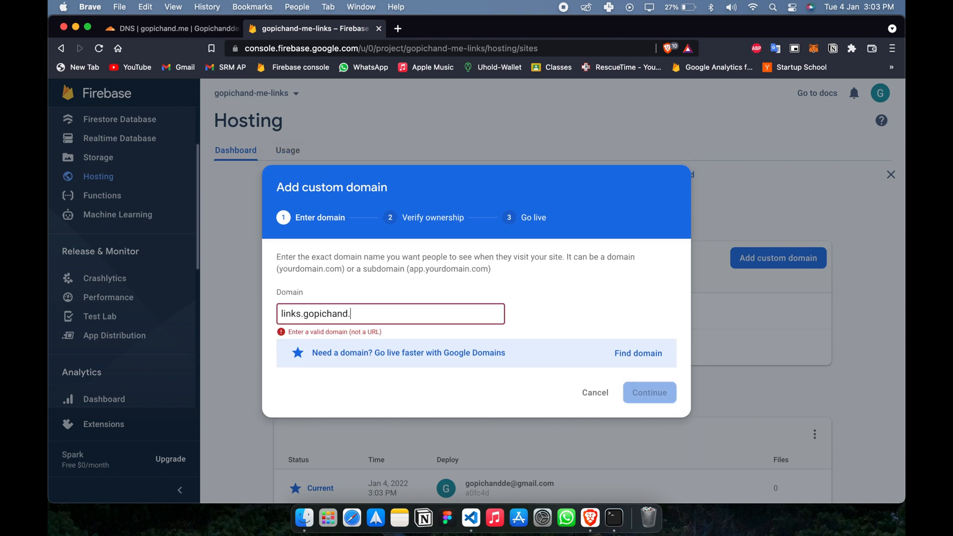
pyautogui.click(654, 414)
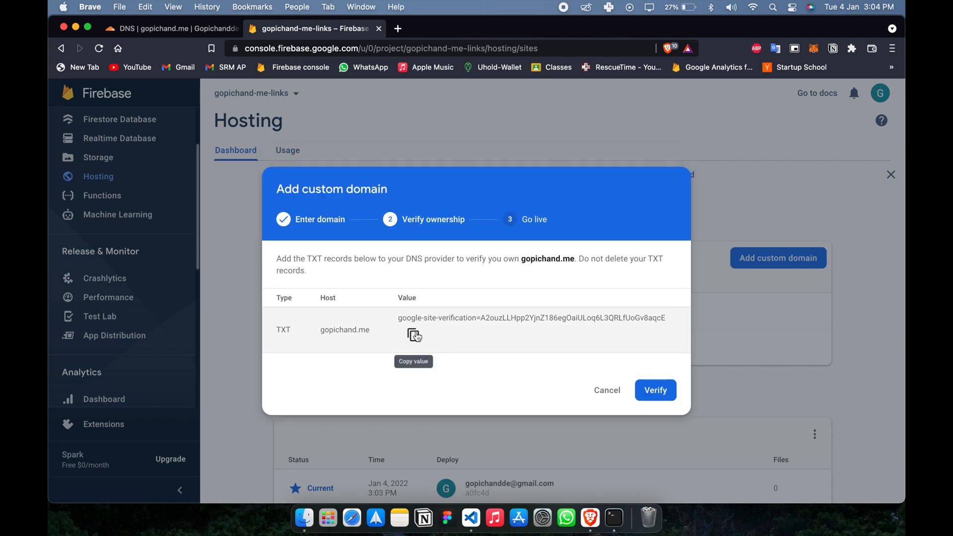
# Copy the domain's TXT verification value and start a TXT record named links in Cloudflare's DNS management.
pyautogui.click(414, 335)
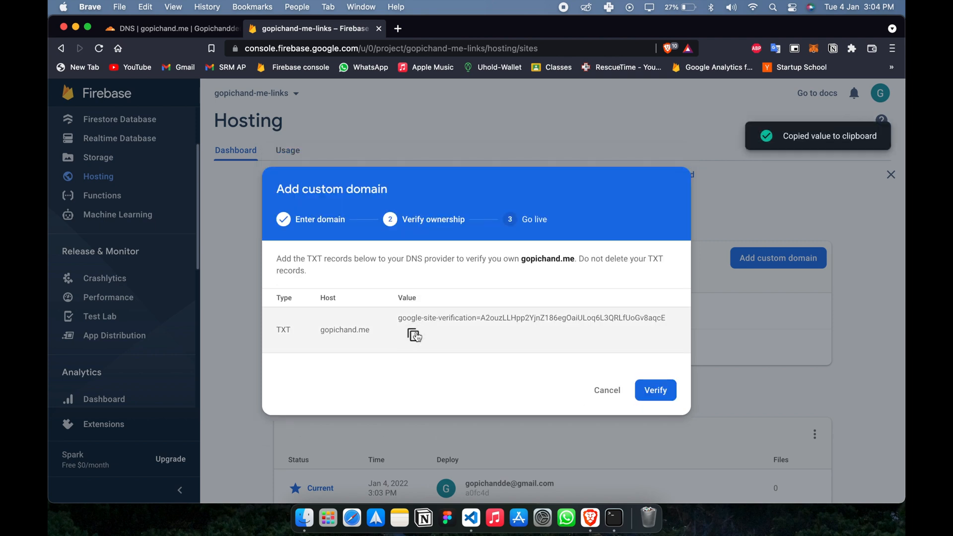
pyautogui.click(157, 28)
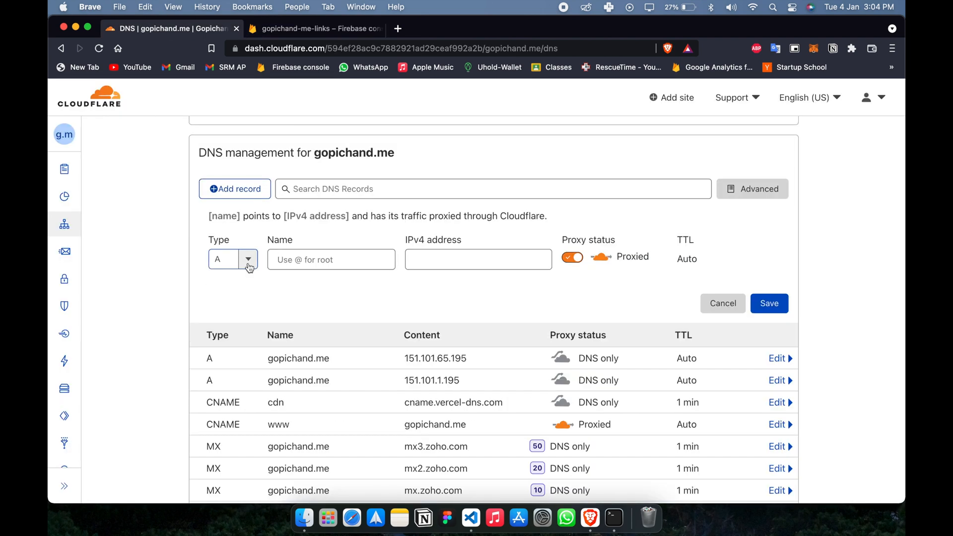
pyautogui.click(249, 263)
pyautogui.scroll(-5, 231, 376)
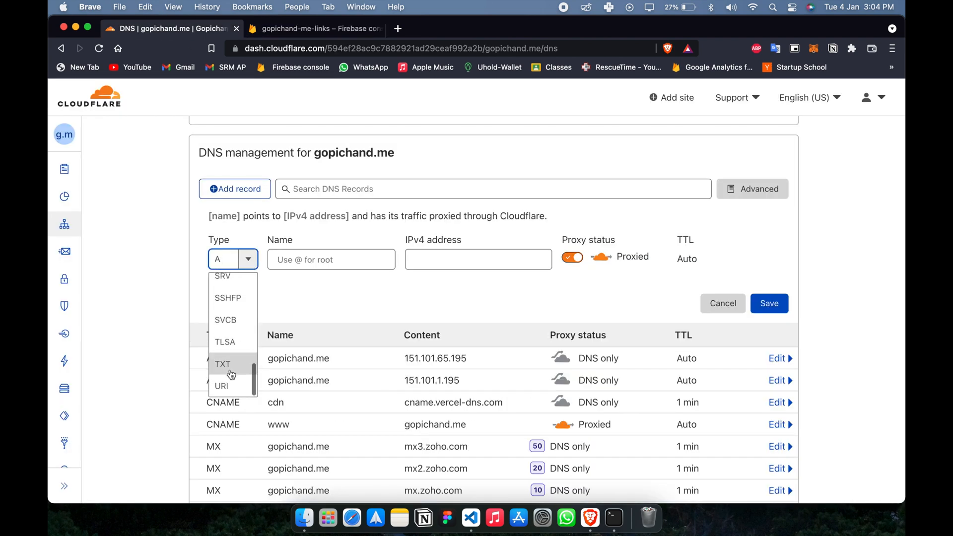
pyautogui.click(231, 372)
pyautogui.click(309, 259)
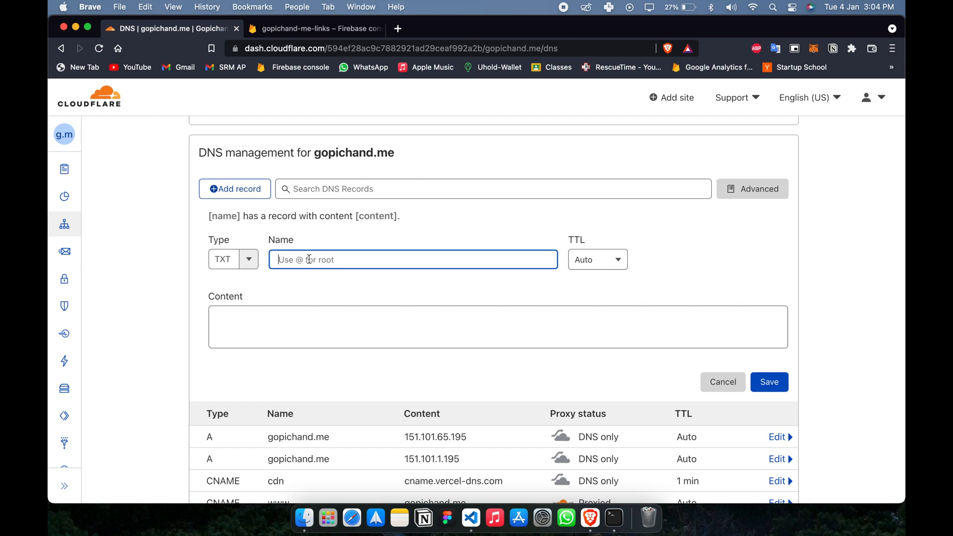
pyautogui.write('links')
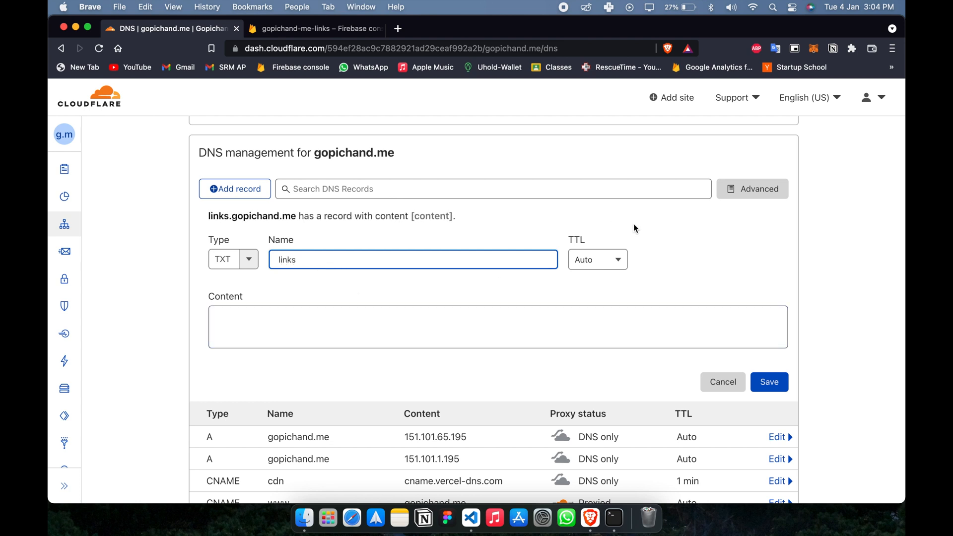
# Set the links TXT record's TTL to 1 min, paste the site verification value as its content, and save it.
pyautogui.click(601, 260)
pyautogui.click(586, 305)
pyautogui.click(541, 320)
pyautogui.press('super+v')
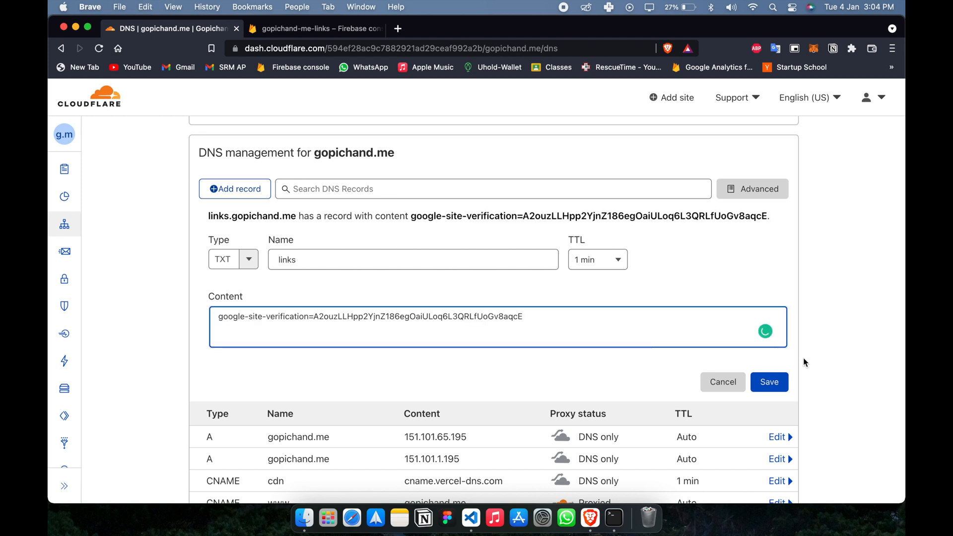
pyautogui.click(776, 388)
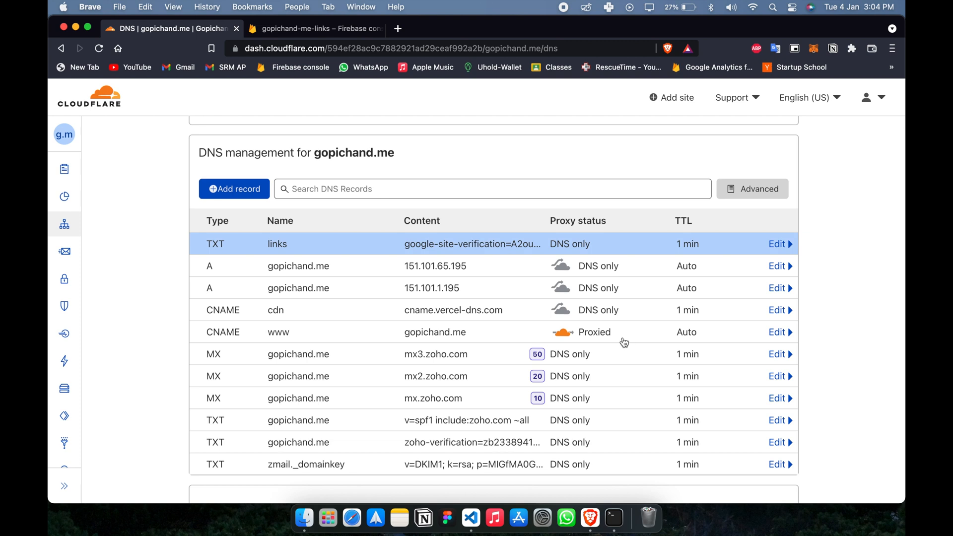
# Verify domain ownership in the Firebase custom domain dialog and open the options for the links.gopichand.me entry.
pyautogui.click(287, 30)
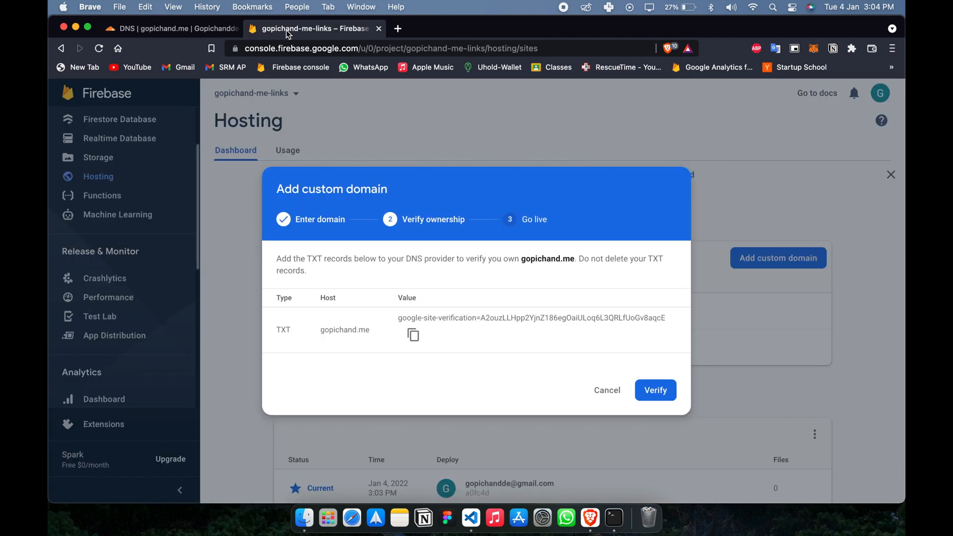
pyautogui.click(649, 392)
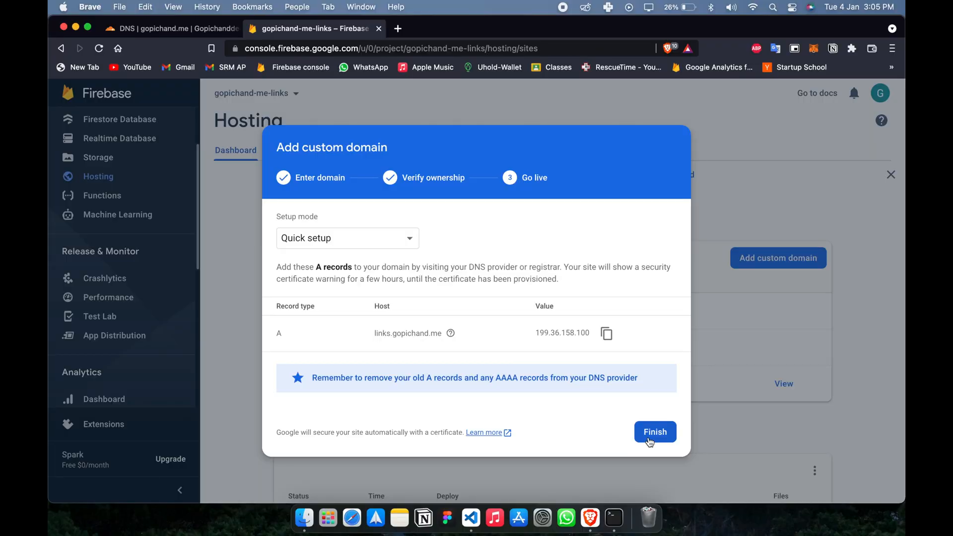
pyautogui.click(648, 436)
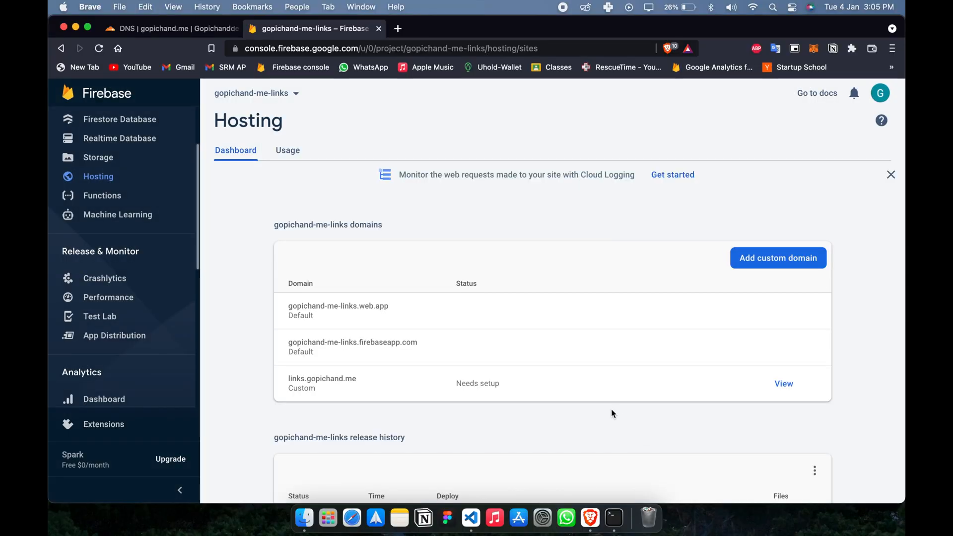
pyautogui.click(814, 383)
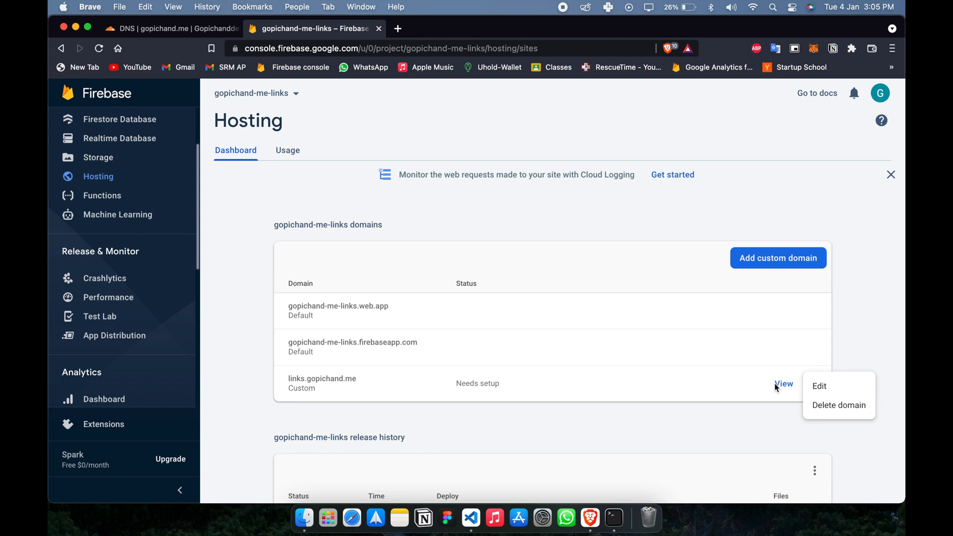
# Open the links.gopichand.me custom domain from the Hosting list, bypass the privacy warning, and close the page.
pyautogui.click(569, 392)
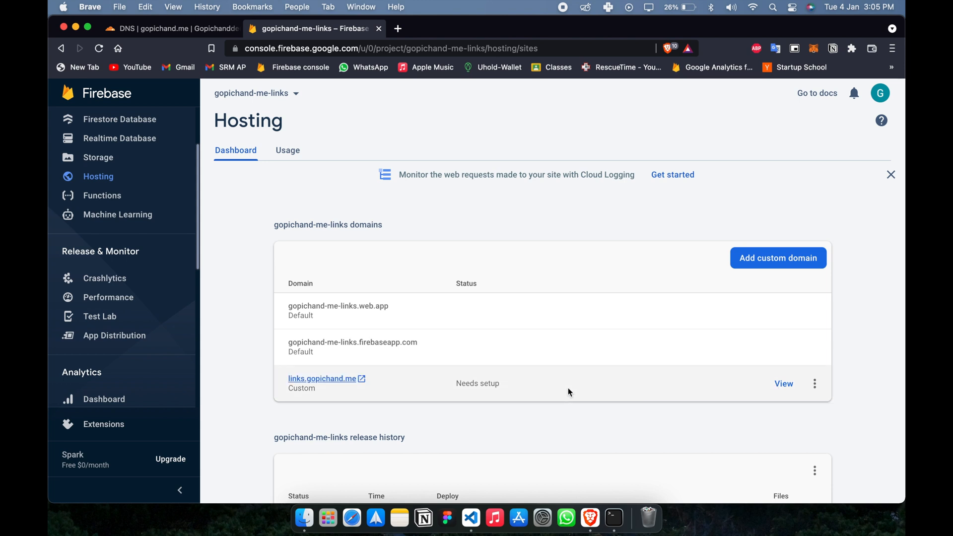
pyautogui.click(362, 380)
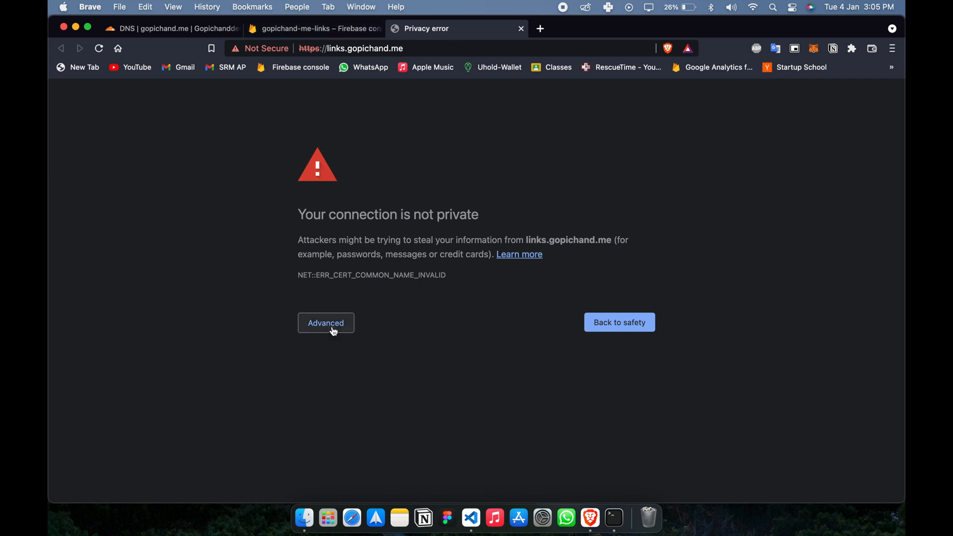
pyautogui.click(330, 323)
pyautogui.click(338, 416)
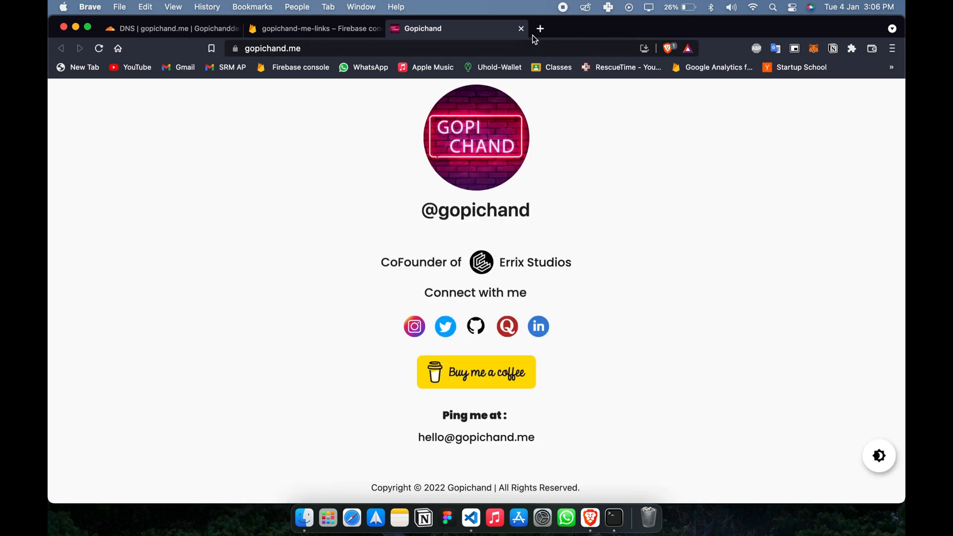
pyautogui.click(521, 29)
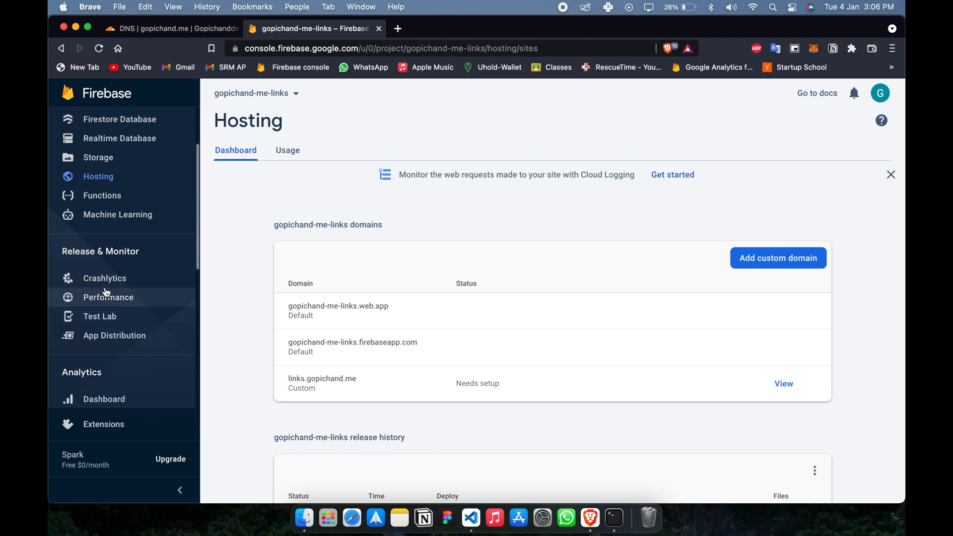
# Get started with Dynamic Links, choose links.gopichand.me as the URL prefix domain, and expand its Firebase Hosting configuration.
pyautogui.scroll(-5, 106, 293)
pyautogui.scroll(-6, 106, 292)
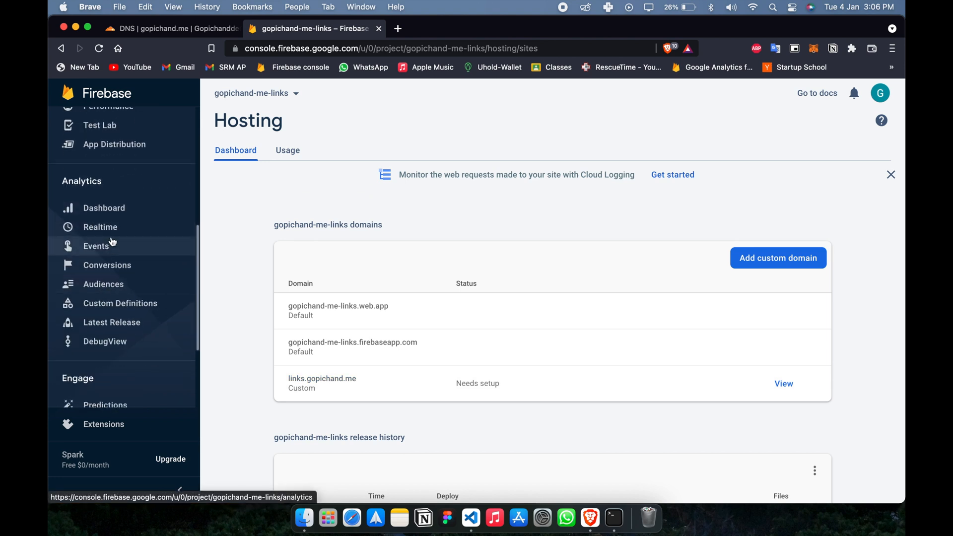
pyautogui.scroll(-1, 132, 340)
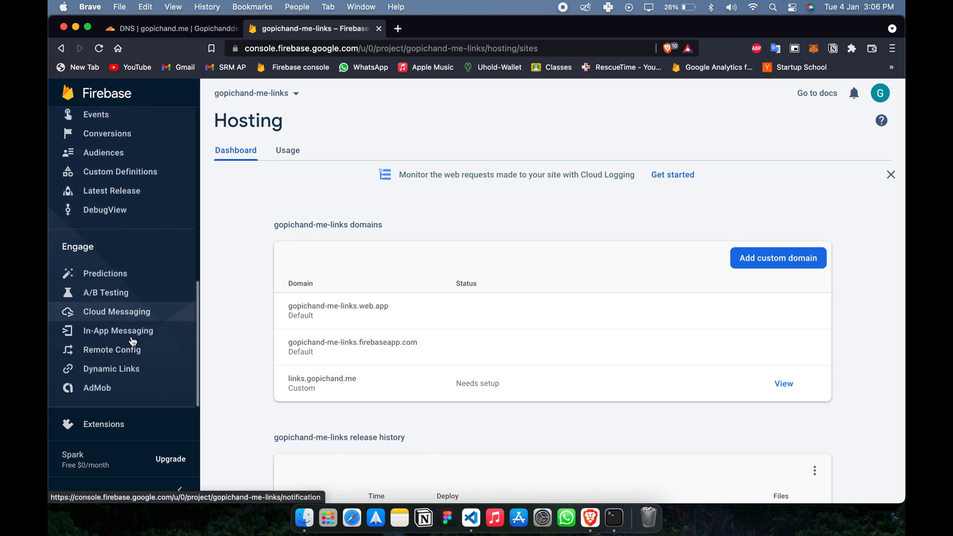
pyautogui.click(134, 370)
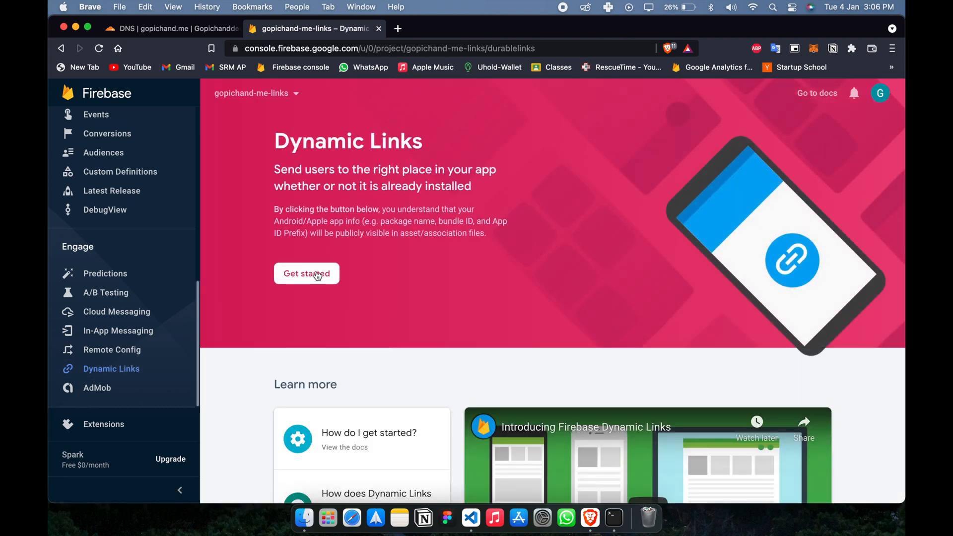
pyautogui.click(310, 273)
pyautogui.click(326, 330)
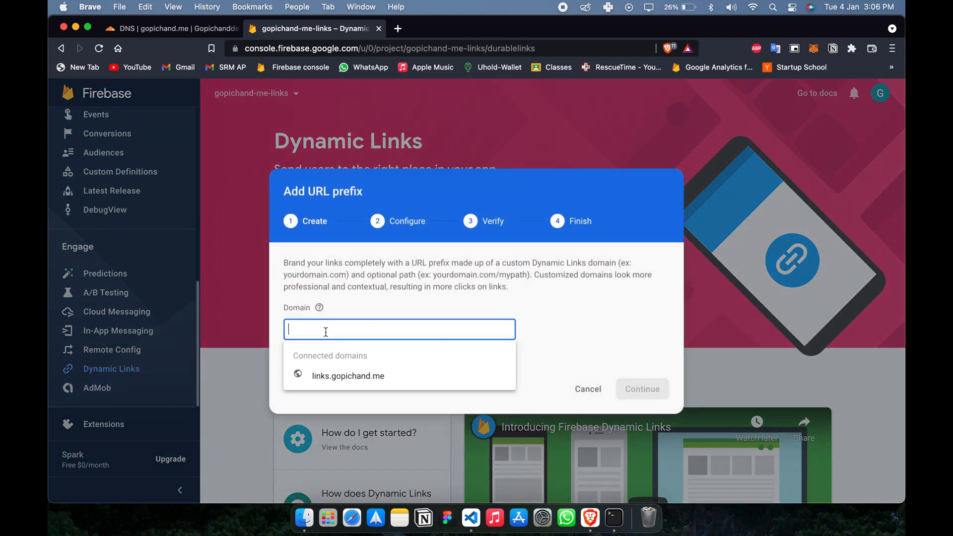
pyautogui.click(334, 379)
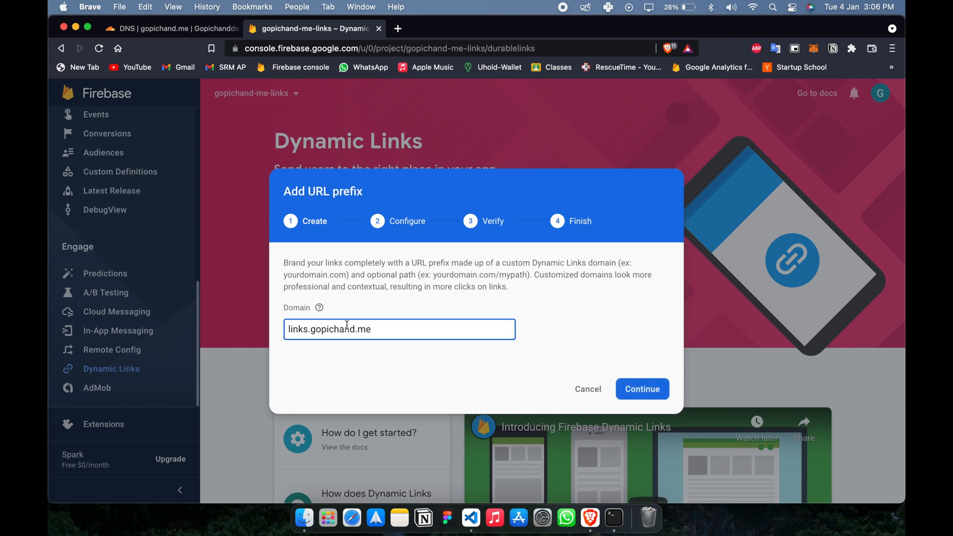
pyautogui.click(638, 395)
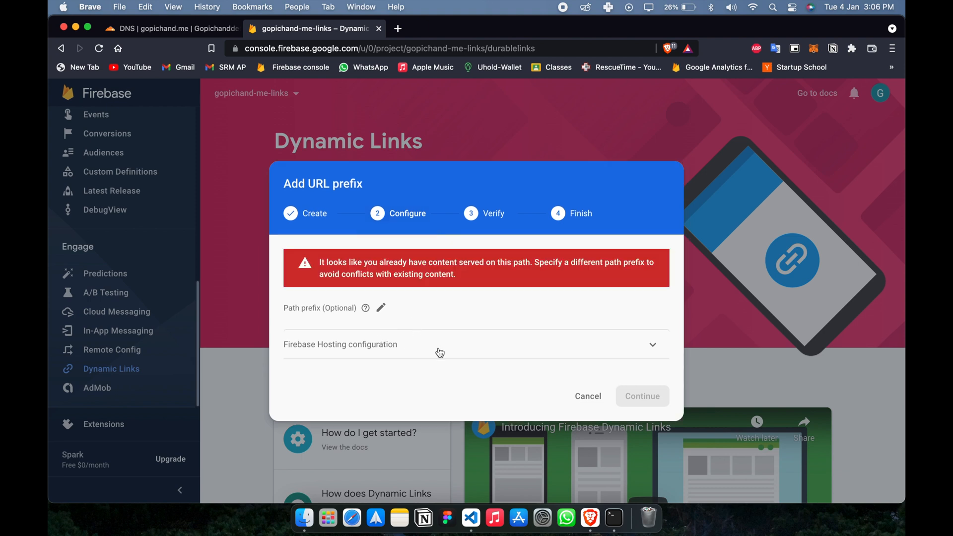
pyautogui.click(440, 351)
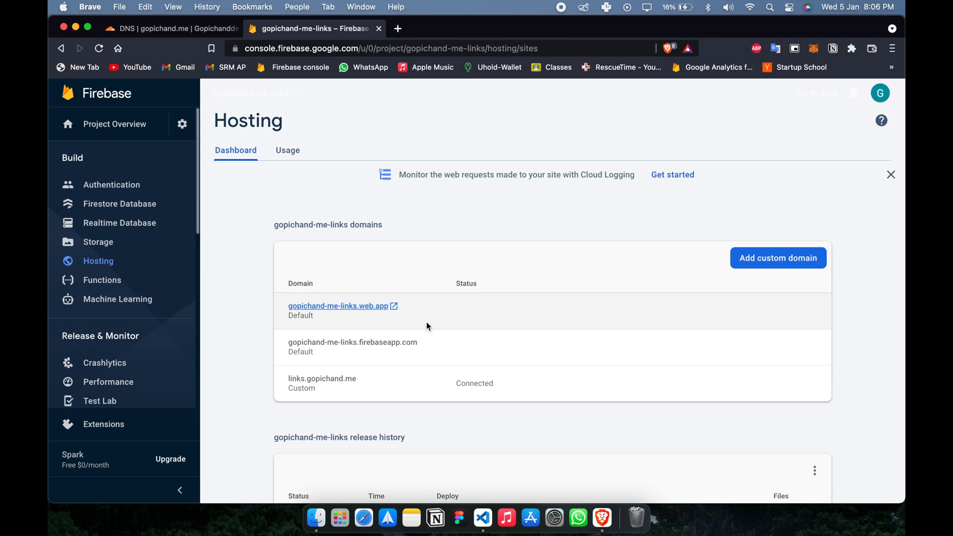
# Visit the connected links.gopichand.me domain and review the dynamicLinks rewrite in firebase.json in VS Code.
pyautogui.click(333, 382)
pyautogui.click(466, 28)
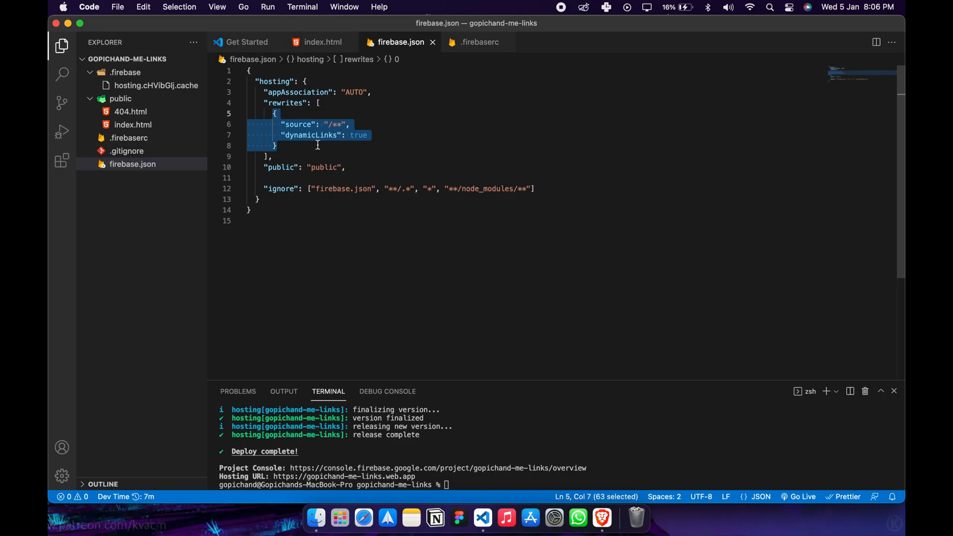
pyautogui.click(318, 146)
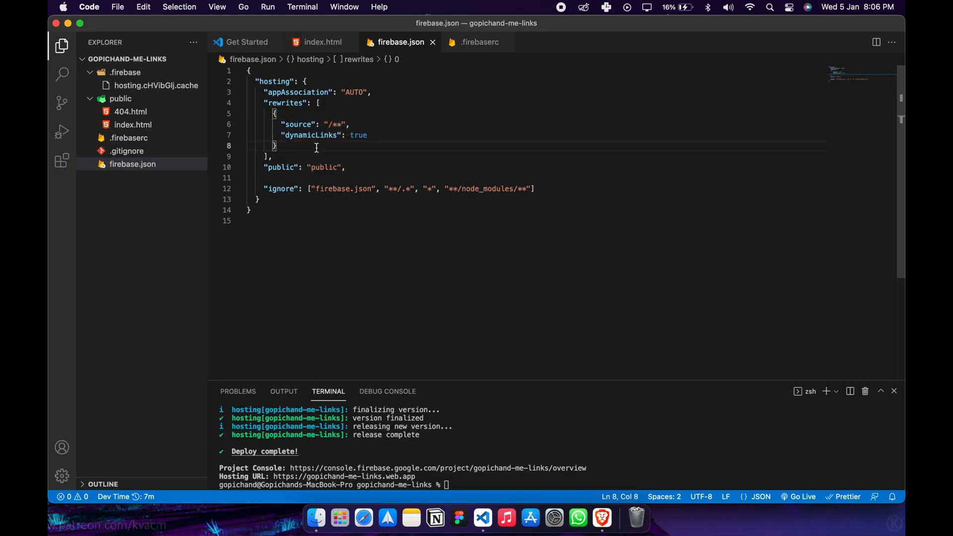
pyautogui.hotkey('ctrl', 'Left')
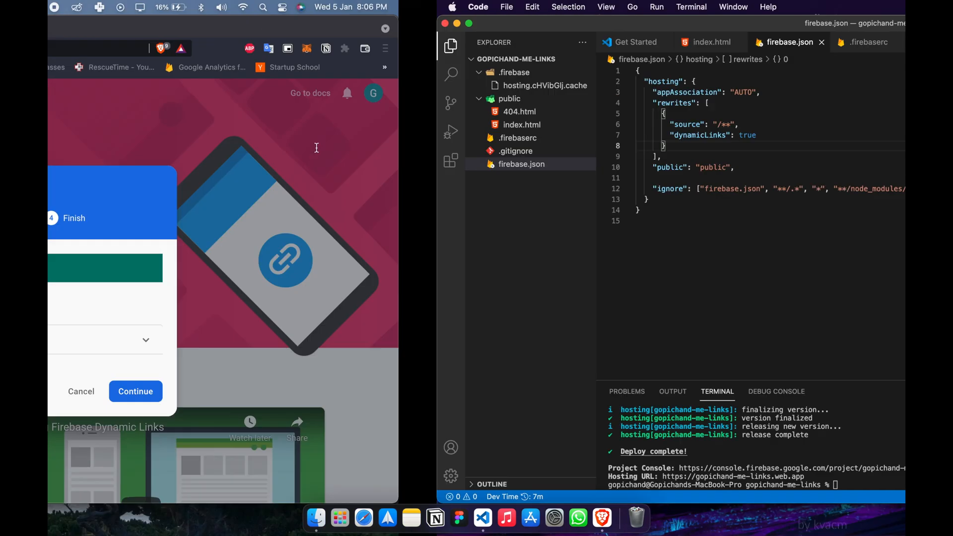
pyautogui.hotkey('ctrl', 'Right')
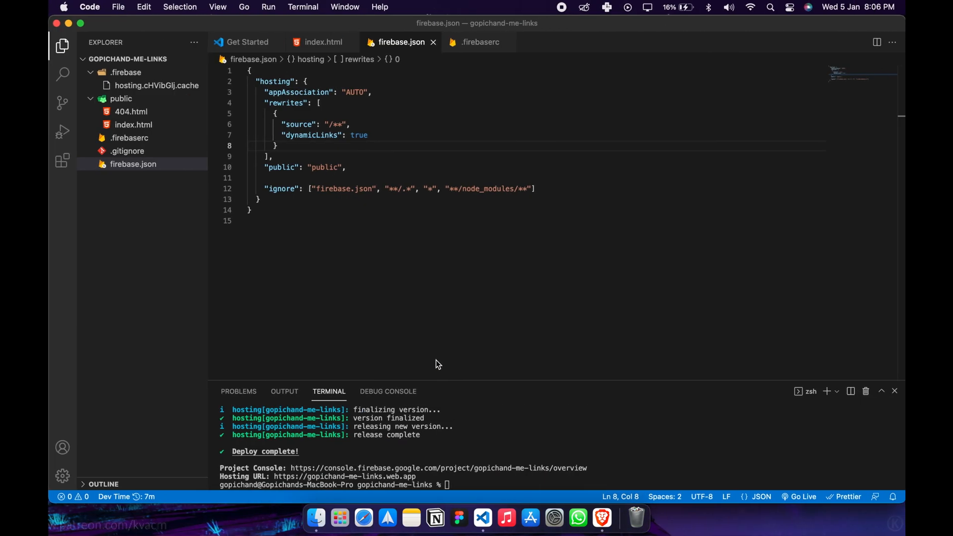
pyautogui.press('Up')
pyautogui.press('Return')
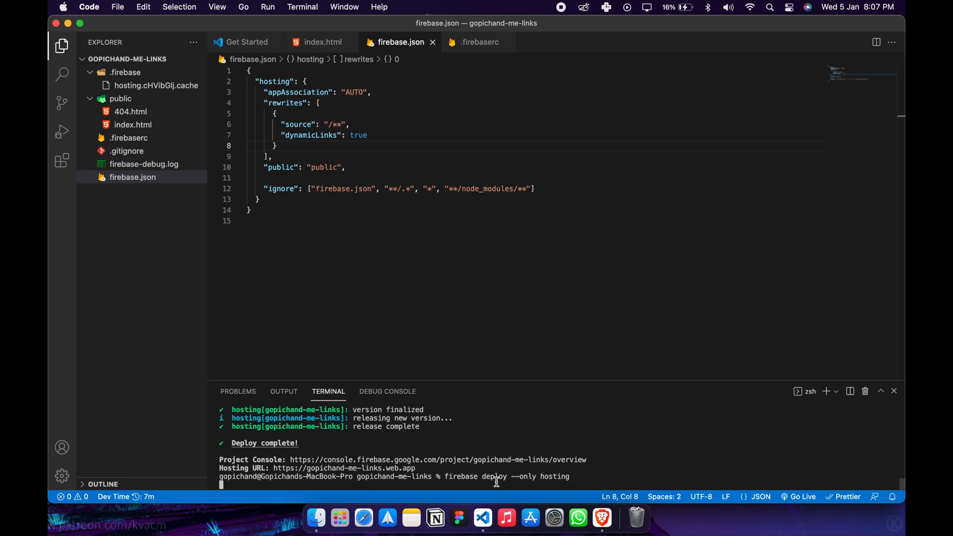
pyautogui.hotkey('ctrl', 'c')
# Deploy the project from the VS Code terminal with the command firebase deploy, without the hosting-only option.
pyautogui.press('Up')
pyautogui.press('BackSpace')
pyautogui.press('BackSpace')
pyautogui.press('BackSpace')
pyautogui.press('BackSpace')
pyautogui.press('BackSpace')
pyautogui.press('BackSpace')
pyautogui.press('BackSpace')
pyautogui.press('BackSpace')
pyautogui.press('BackSpace')
pyautogui.press('BackSpace')
pyautogui.press('BackSpace')
pyautogui.press('BackSpace')
pyautogui.press('BackSpace')
pyautogui.press('BackSpace')
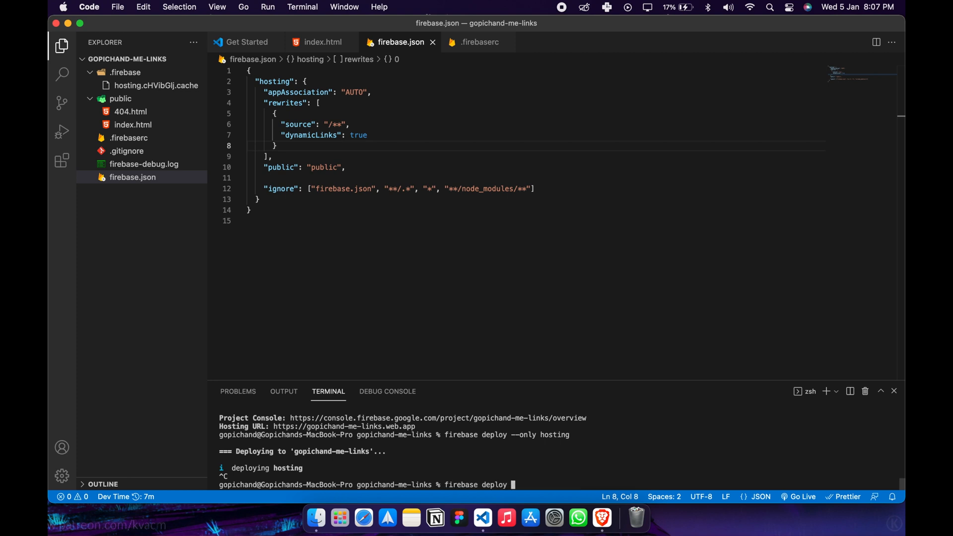
pyautogui.press('Return')
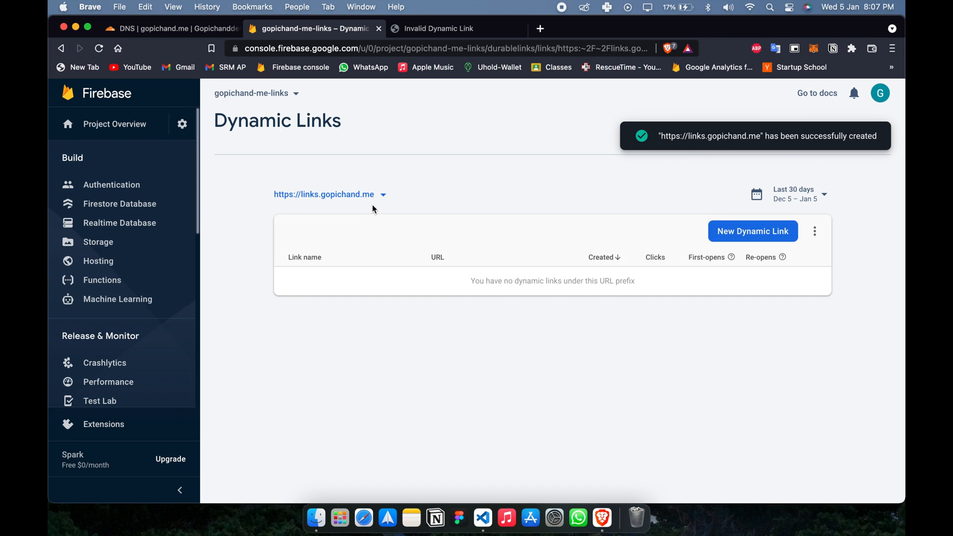
# Start a new dynamic link in the Firebase console in Brave and set its short URL path to instagram.
pyautogui.click(745, 241)
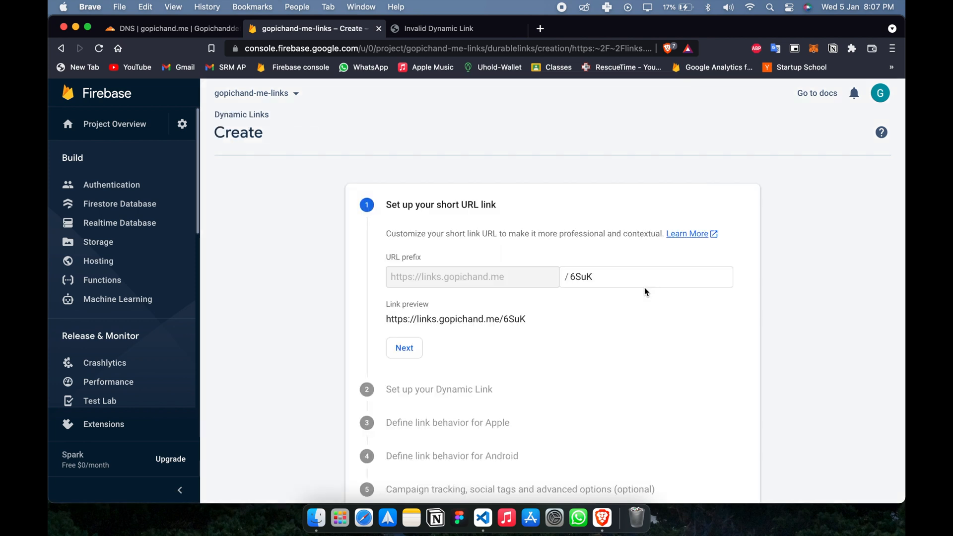
pyautogui.scroll(-1, 644, 287)
pyautogui.click(629, 274)
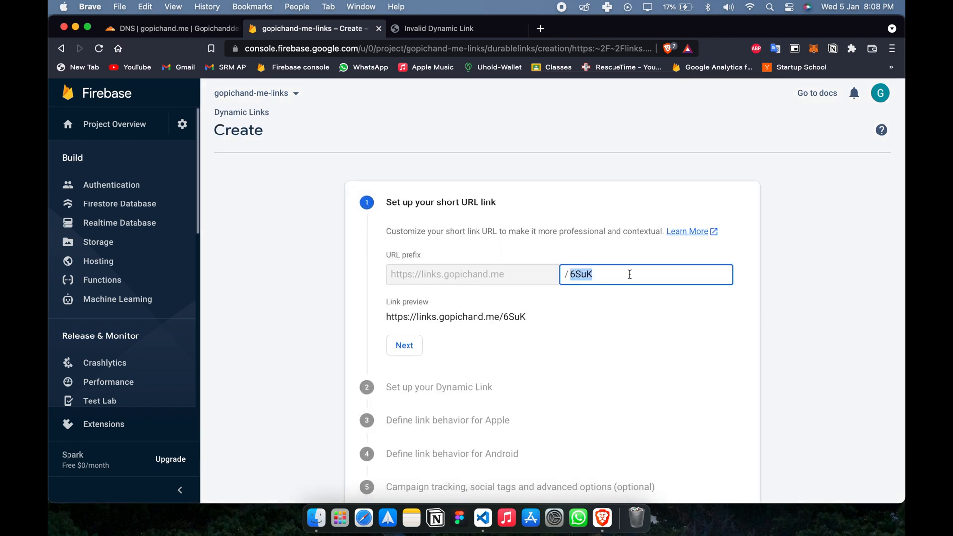
pyautogui.write('ins')
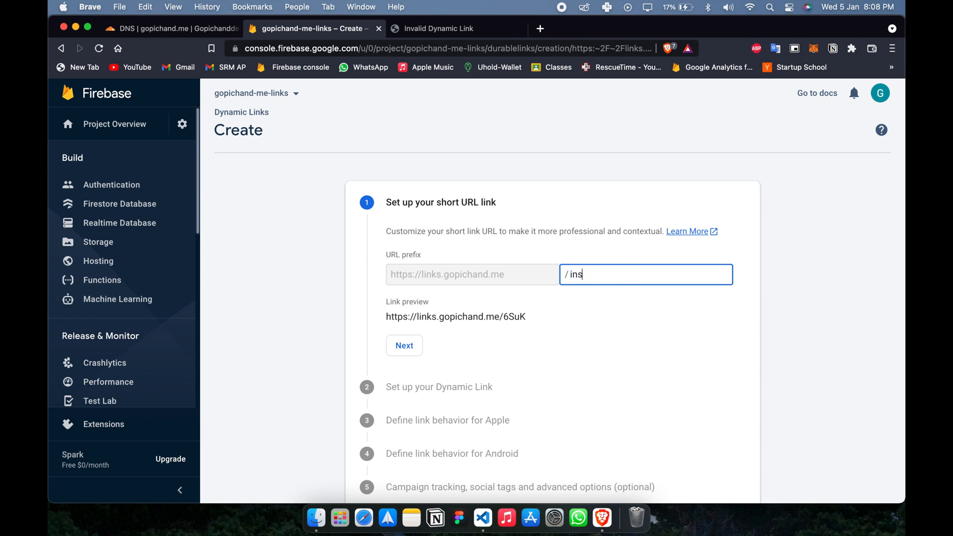
pyautogui.write('tagr')
pyautogui.write('ram')
pyautogui.click(407, 346)
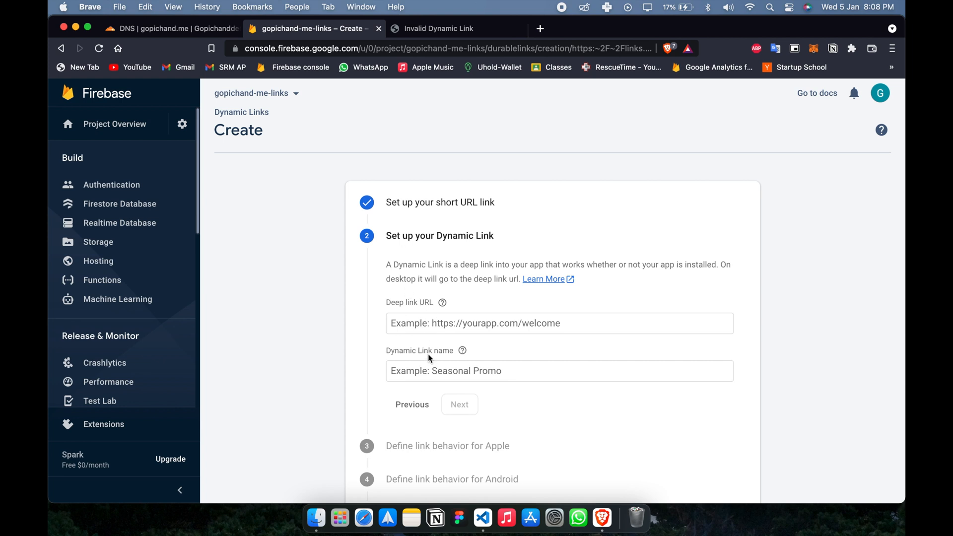
# Set the deep link URL to the owner's instagram.com profile and give the dynamic link a name for that Instagram profile.
pyautogui.click(428, 325)
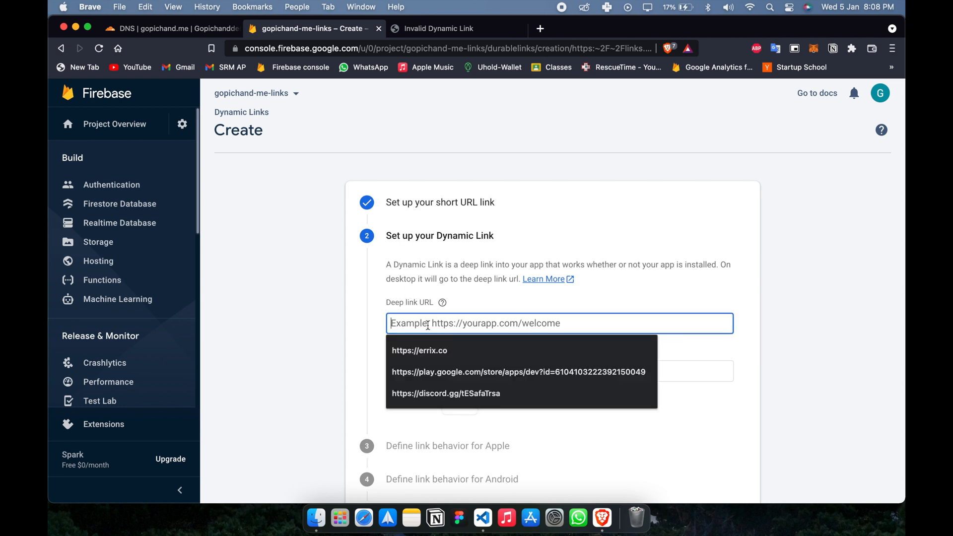
pyautogui.write('https://instagram')
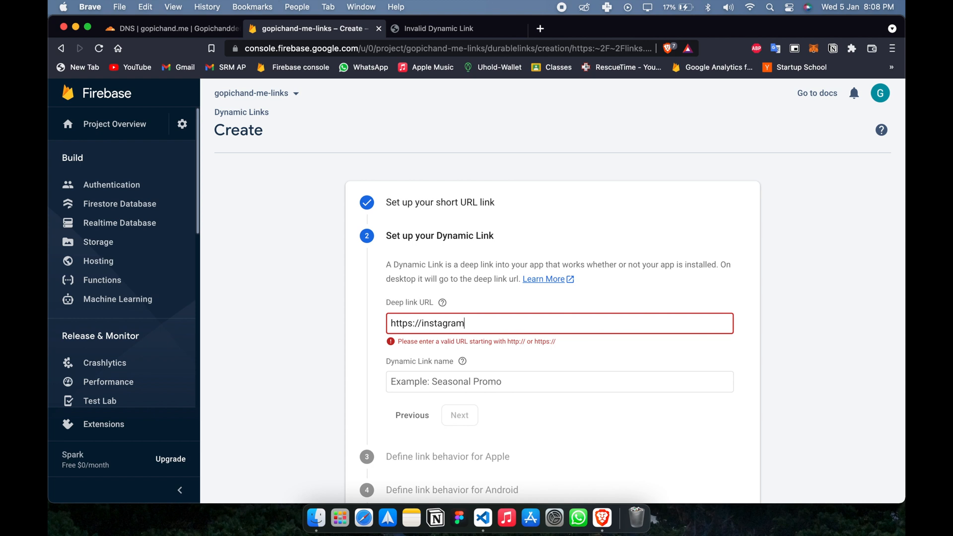
pyautogui.write('.com')
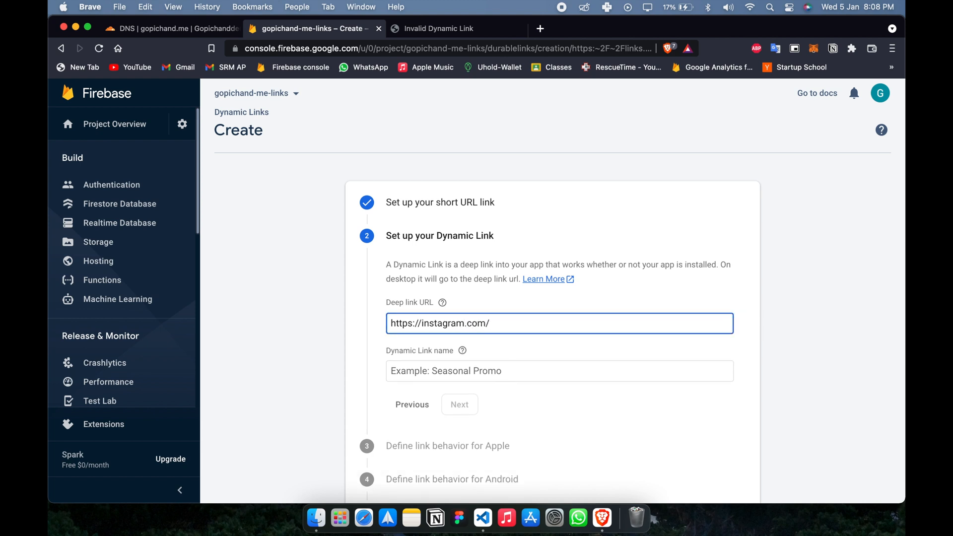
pyautogui.write('/gopichandde')
pyautogui.click(419, 369)
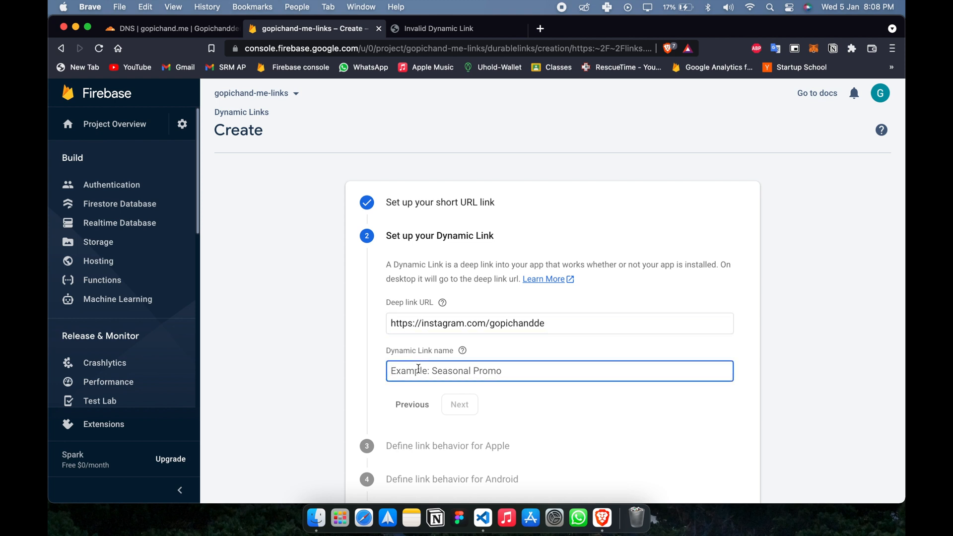
pyautogui.write('Gopichand Instagram')
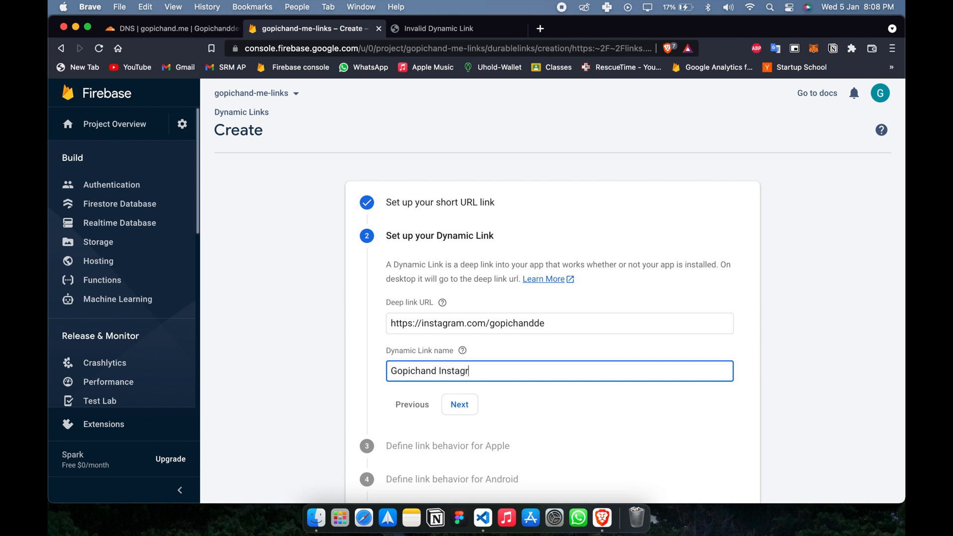
pyautogui.click(467, 406)
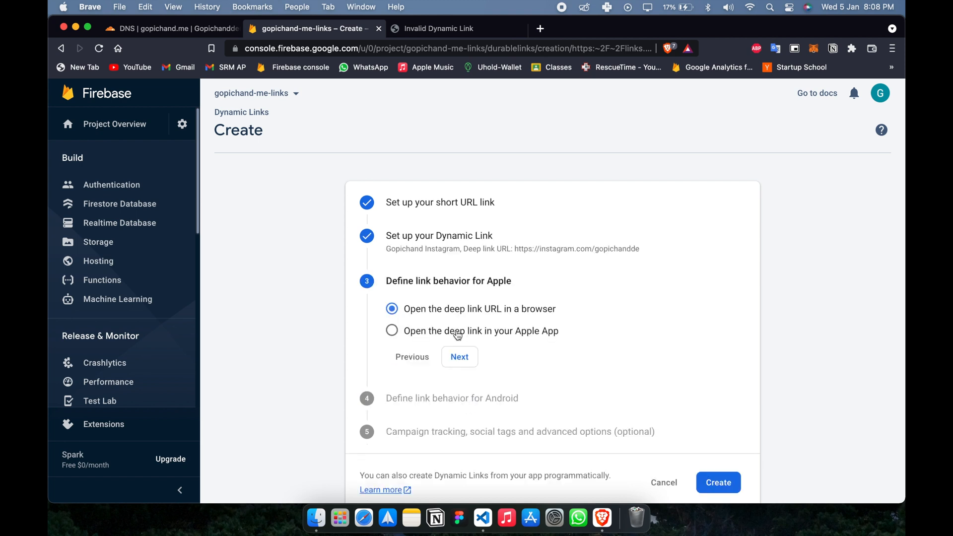
# Keep Apple and Android set to open the deep link URL in a browser, and create the dynamic link.
pyautogui.click(478, 364)
pyautogui.click(474, 392)
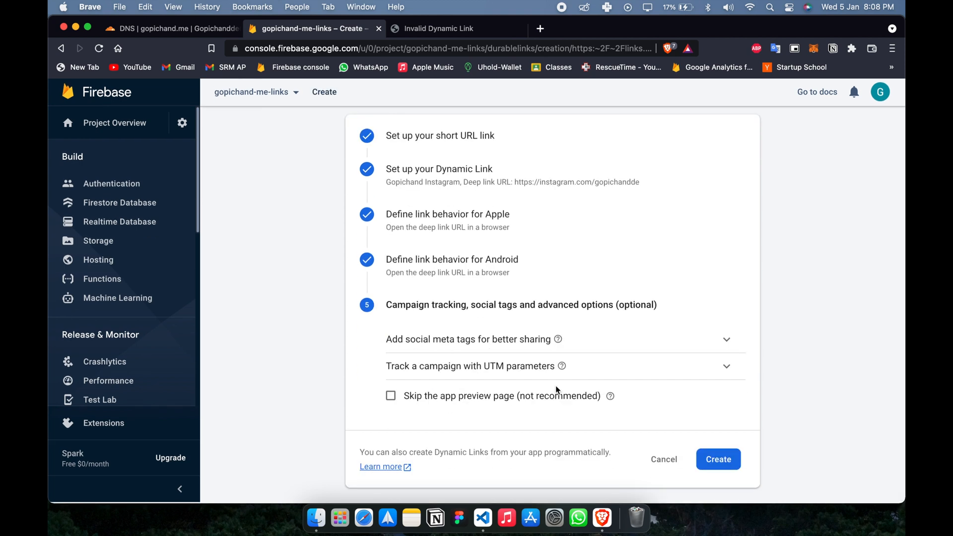
pyautogui.click(712, 456)
# Copy the new Instagram short link, test it in a private browser window, and close that page.
pyautogui.click(570, 279)
pyautogui.press('super+shift+n')
pyautogui.press('super+v')
pyautogui.press('Return')
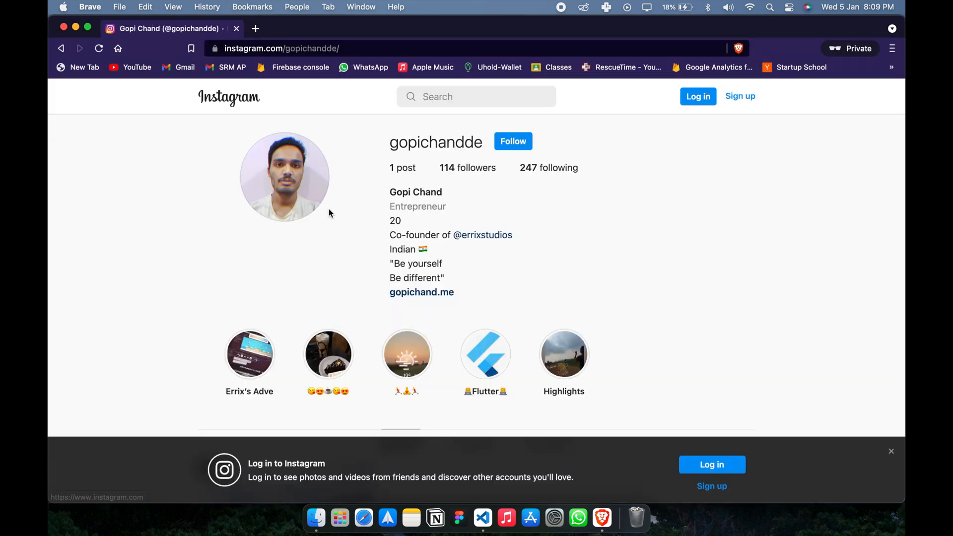
pyautogui.click(237, 28)
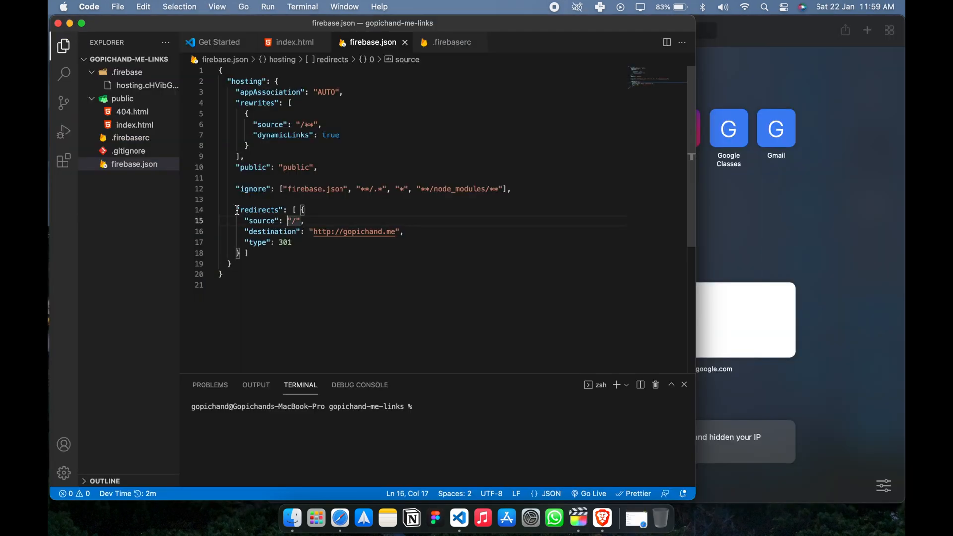
pyautogui.moveTo(237, 210); pyautogui.dragTo(298, 243)
pyautogui.click(307, 245)
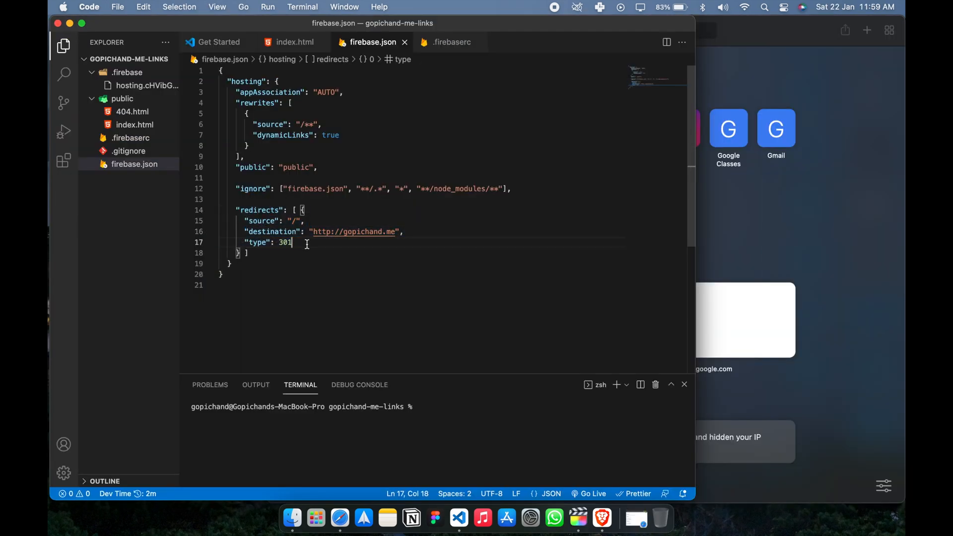
pyautogui.doubleClick(358, 231)
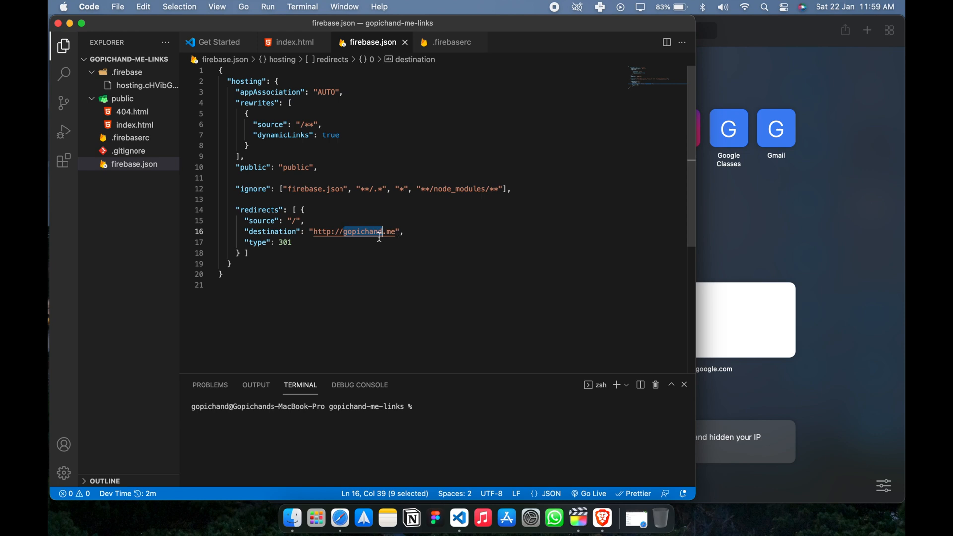
pyautogui.click(378, 236)
pyautogui.click(443, 404)
pyautogui.write('fire')
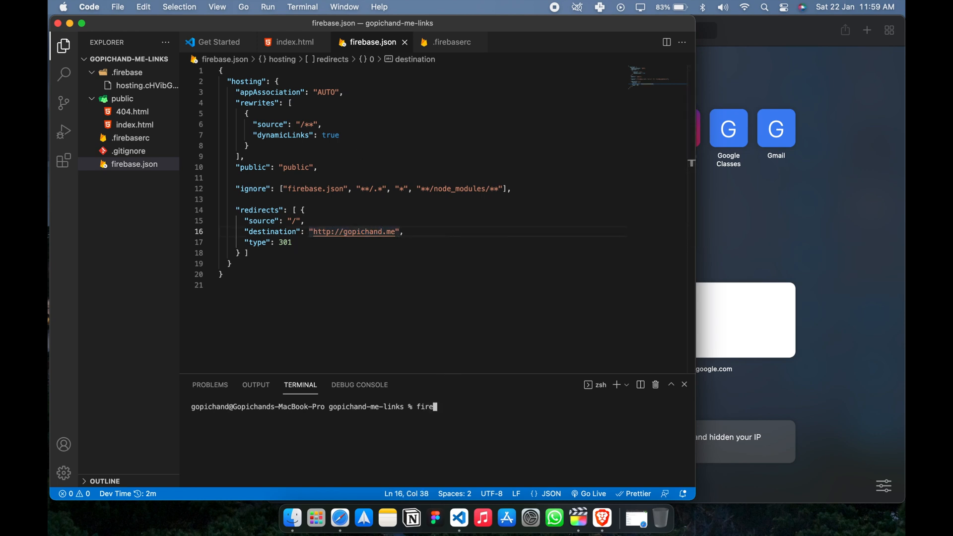
pyautogui.write('base deploy')
pyautogui.press('Return')
pyautogui.moveTo(437, 373); pyautogui.dragTo(439, 152)
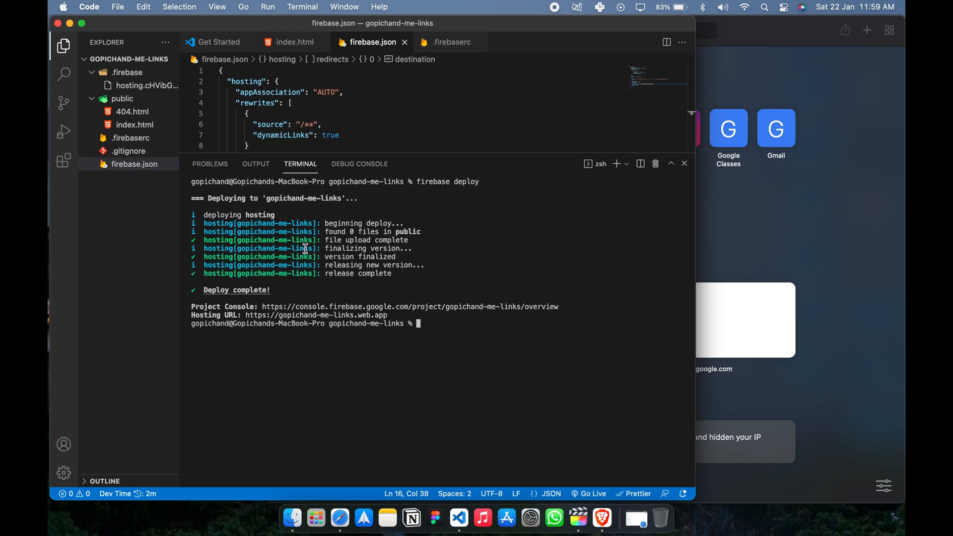
# Switch to the private Safari window and load links.gopichand.me to test the root redirect.
pyautogui.click(707, 253)
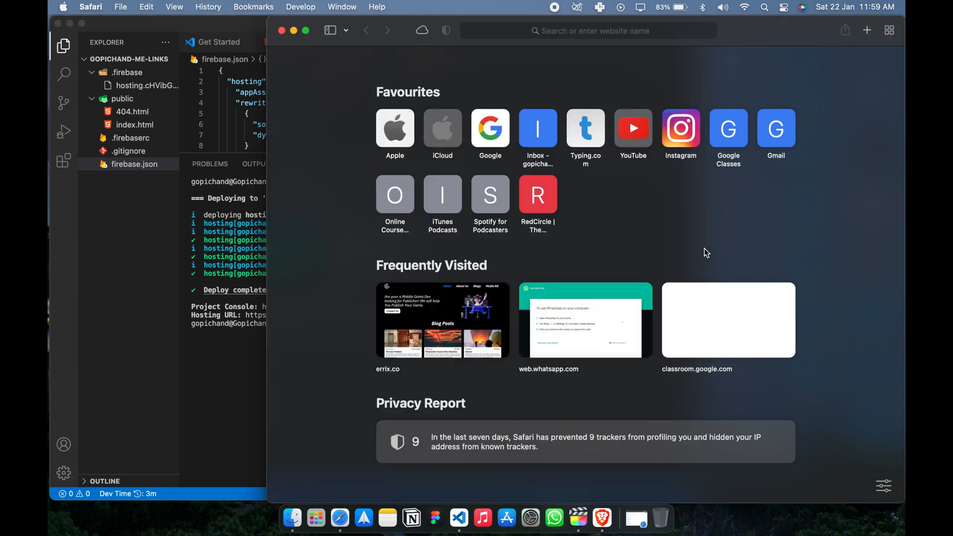
pyautogui.click(601, 29)
pyautogui.write('links.')
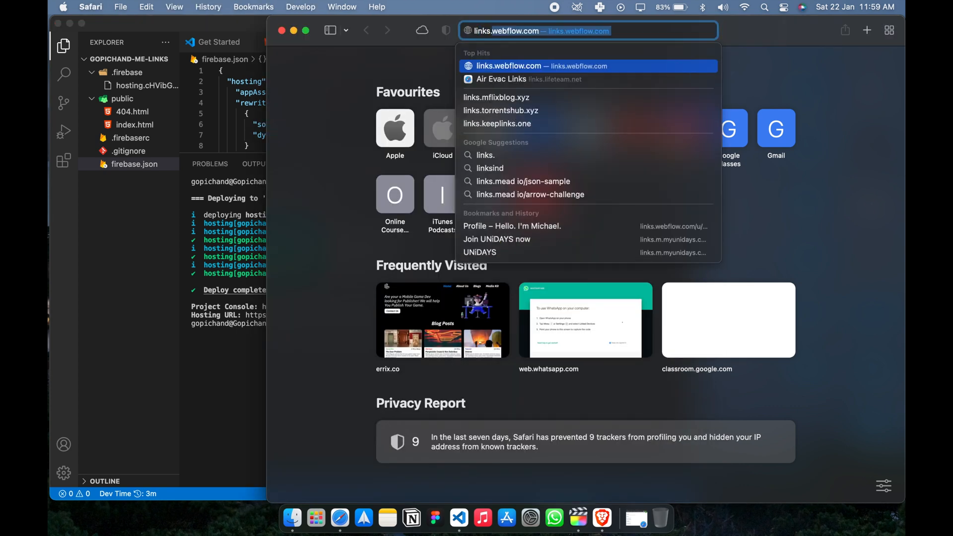
pyautogui.write('gopichand')
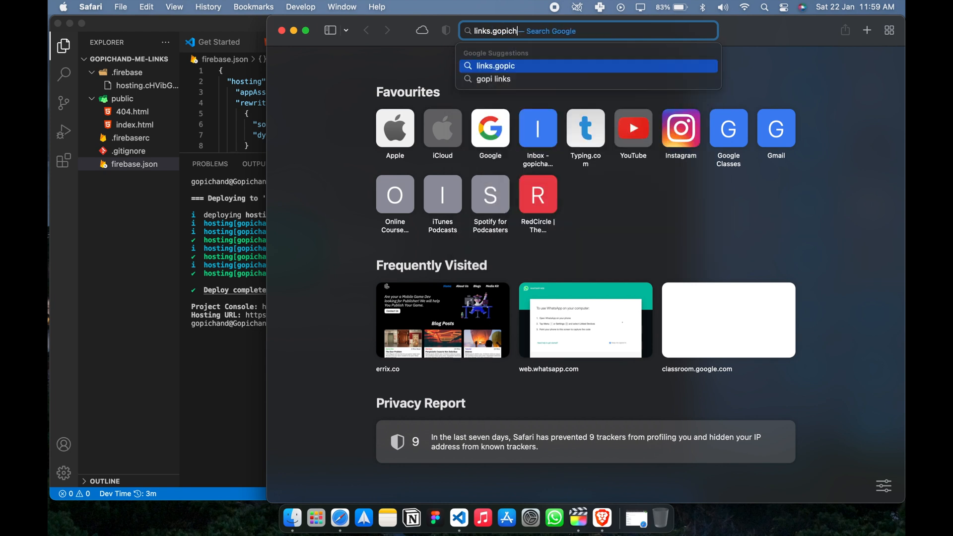
pyautogui.write('.me')
pyautogui.press('Return')
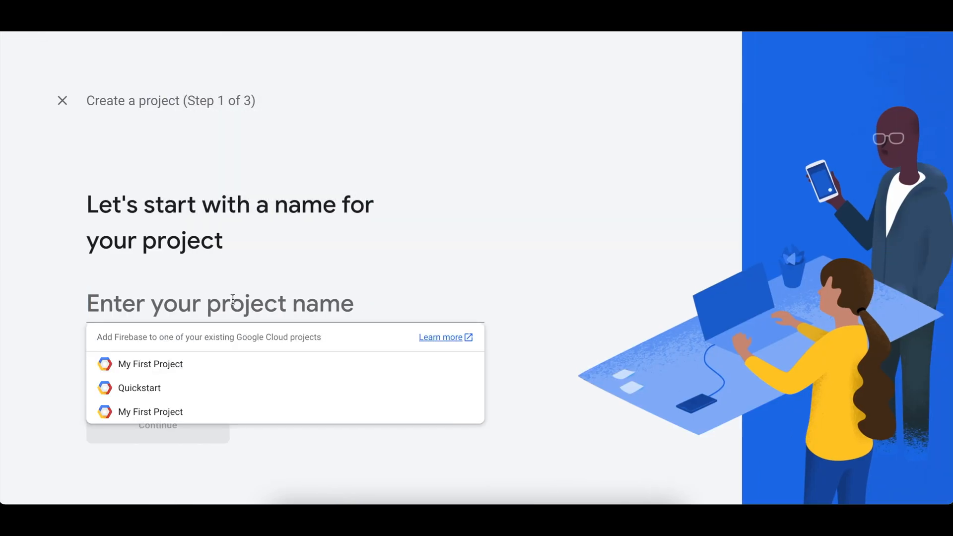
# Create a Firebase project named no-domain with Google Analytics disabled and continue to its overview.
pyautogui.write('no')
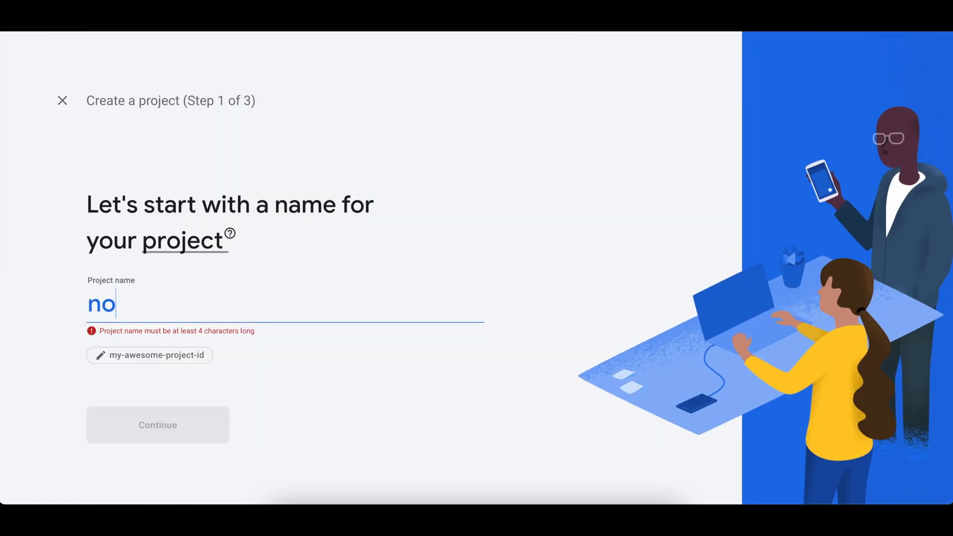
pyautogui.write('-domain')
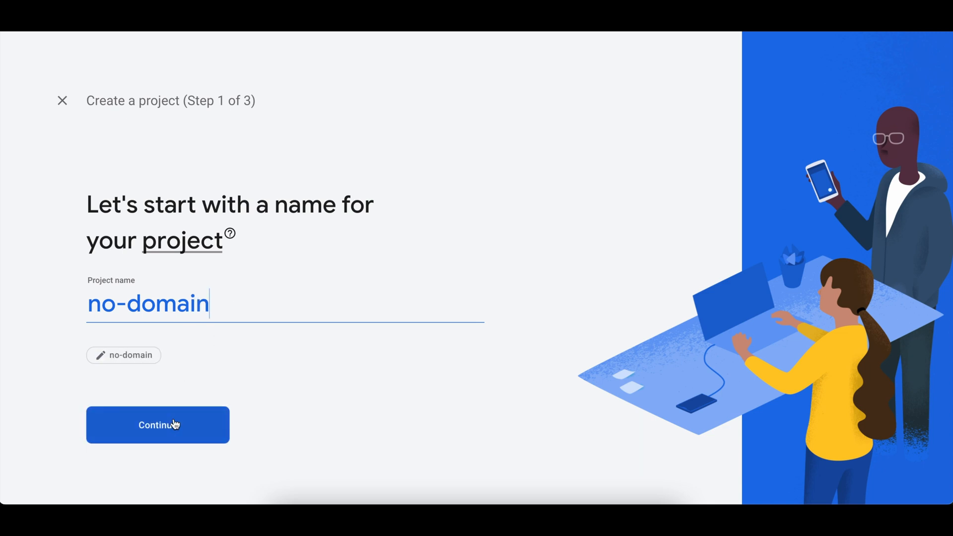
pyautogui.click(173, 417)
pyautogui.scroll(-2, 197, 345)
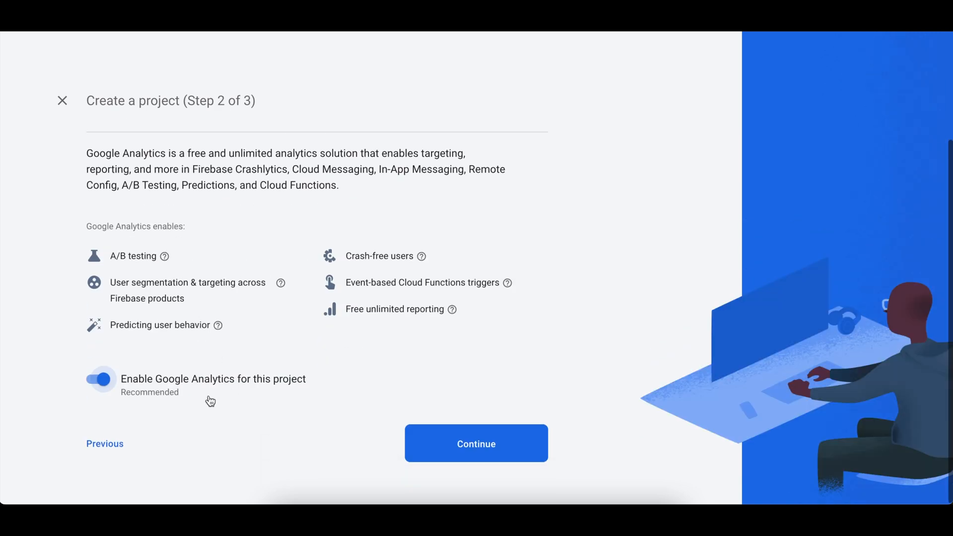
pyautogui.click(105, 379)
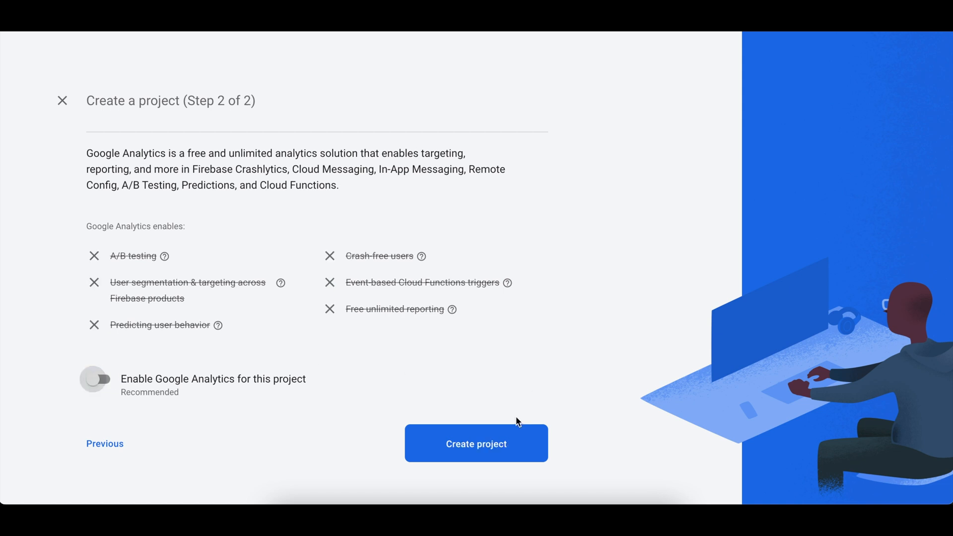
pyautogui.click(433, 442)
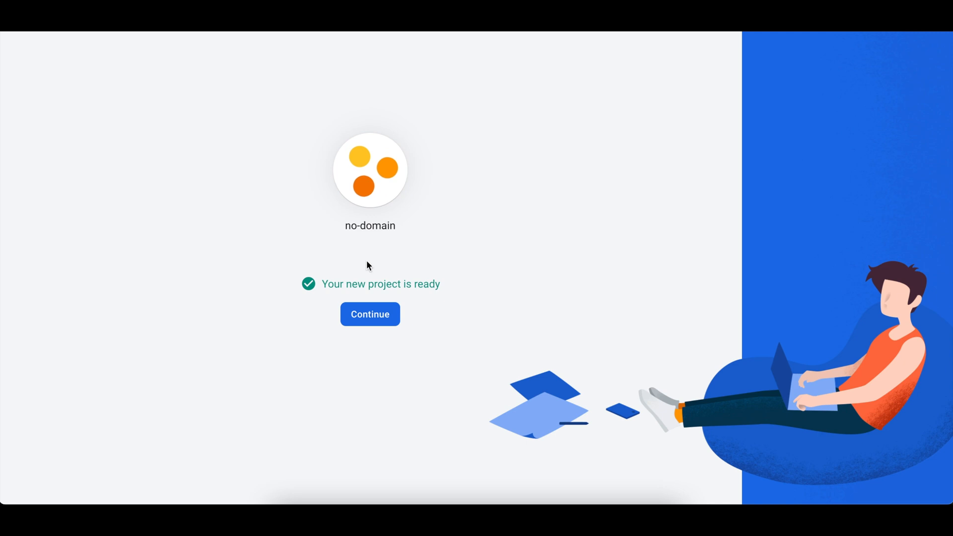
pyautogui.click(380, 318)
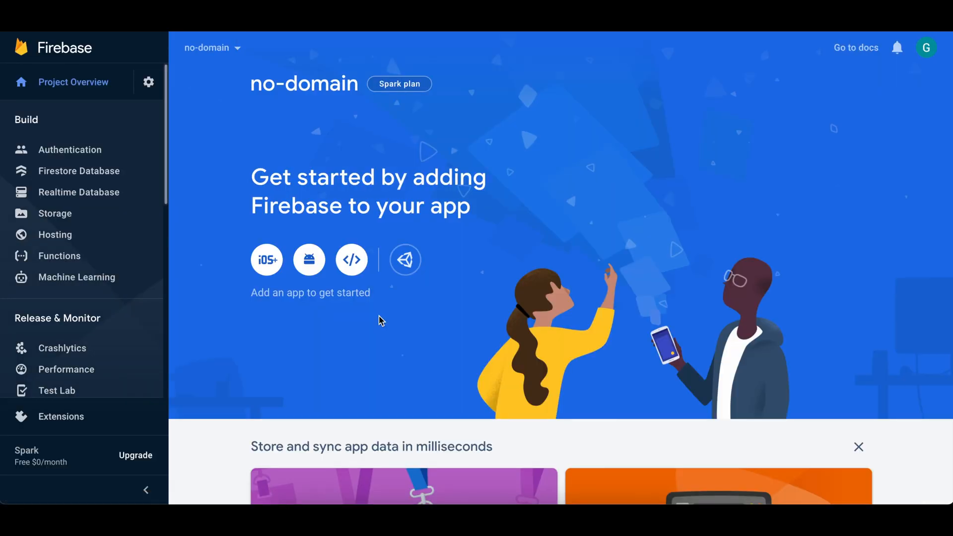
# Open Dynamic Links for the no-domain project and start its setup.
pyautogui.scroll(-6, 109, 253)
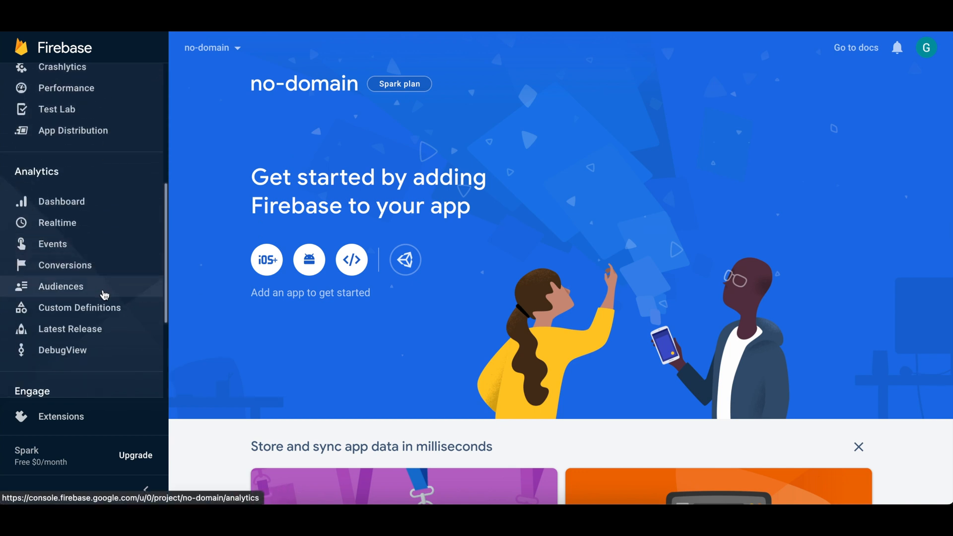
pyautogui.scroll(-4, 104, 295)
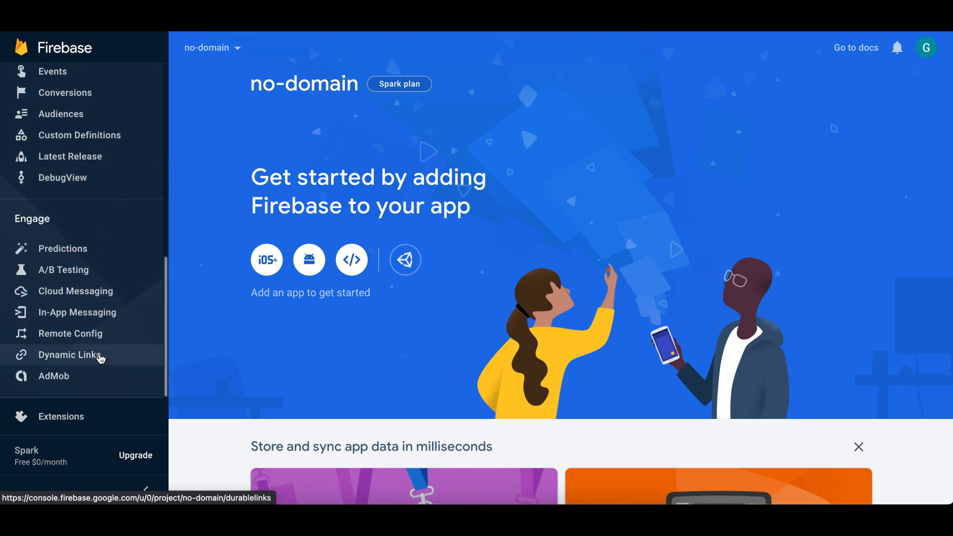
pyautogui.click(100, 356)
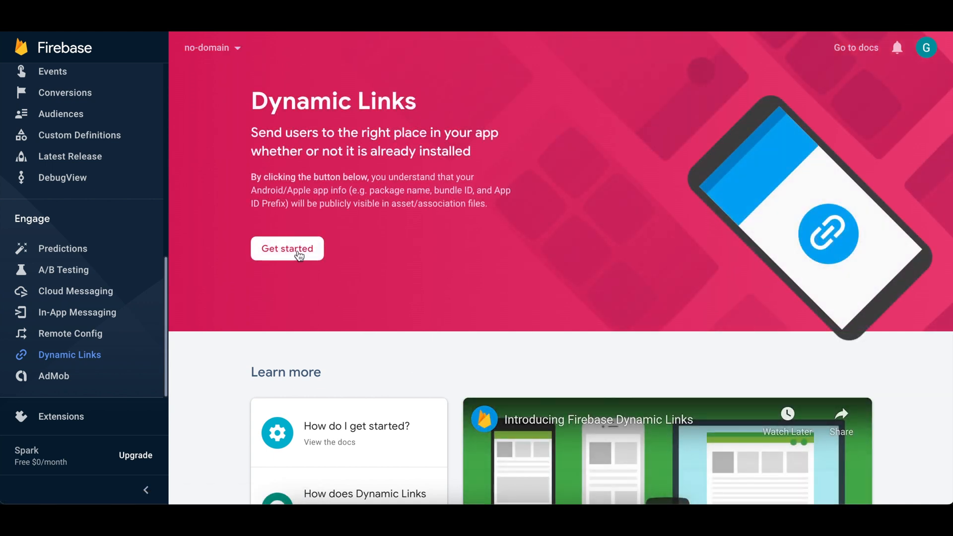
pyautogui.click(299, 255)
# Add the Google-provided domain testdomains.page.link as the URL prefix and finish the prefix setup.
pyautogui.click(309, 308)
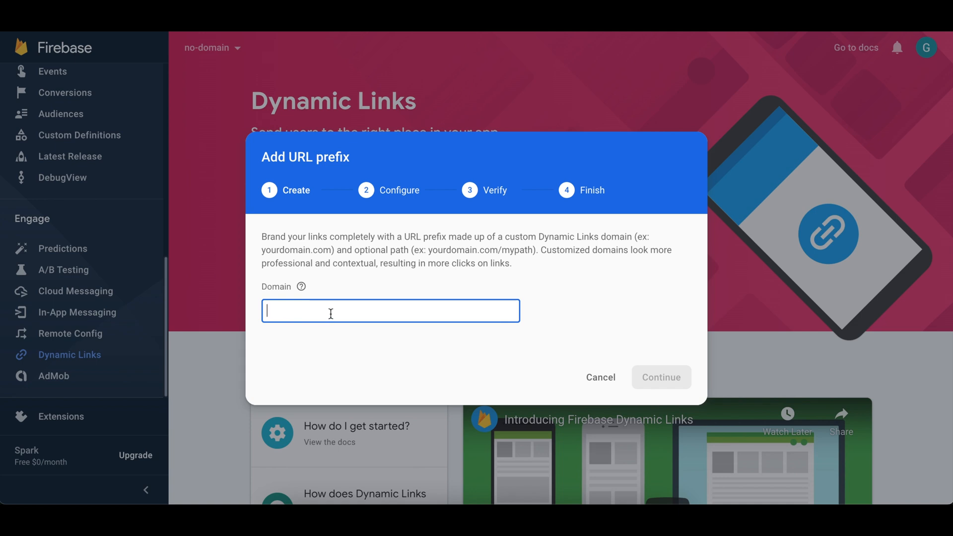
pyautogui.write('p')
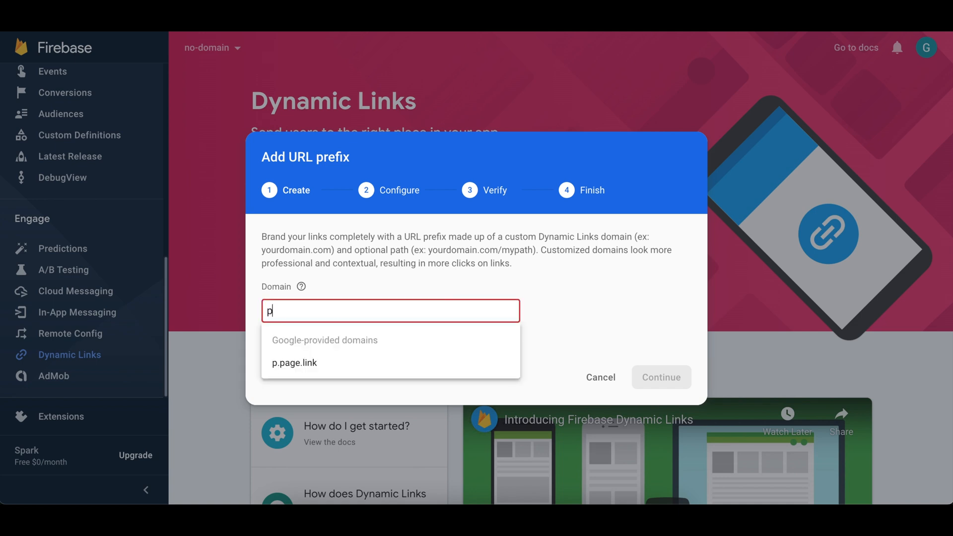
pyautogui.press('BackSpace')
pyautogui.write('test-')
pyautogui.press('BackSpace')
pyautogui.write('do')
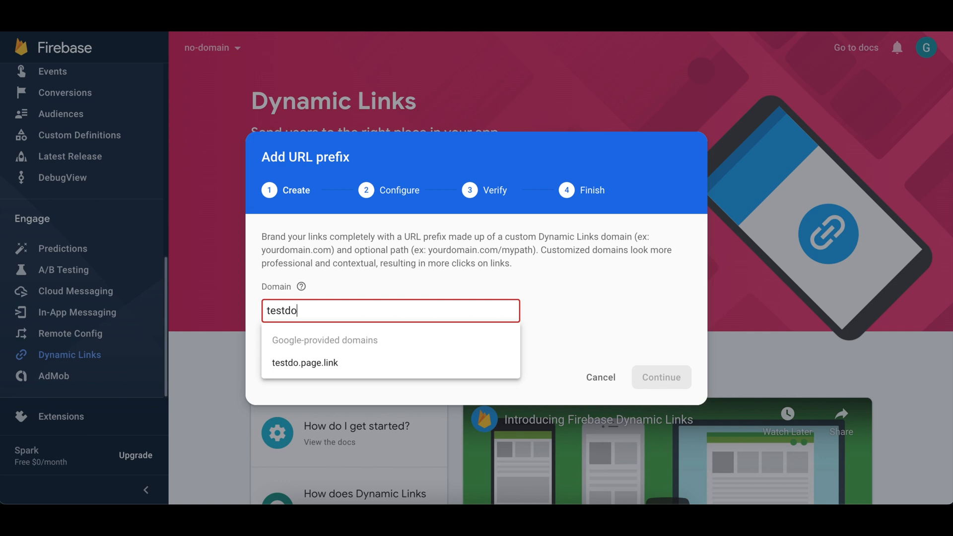
pyautogui.write('mains')
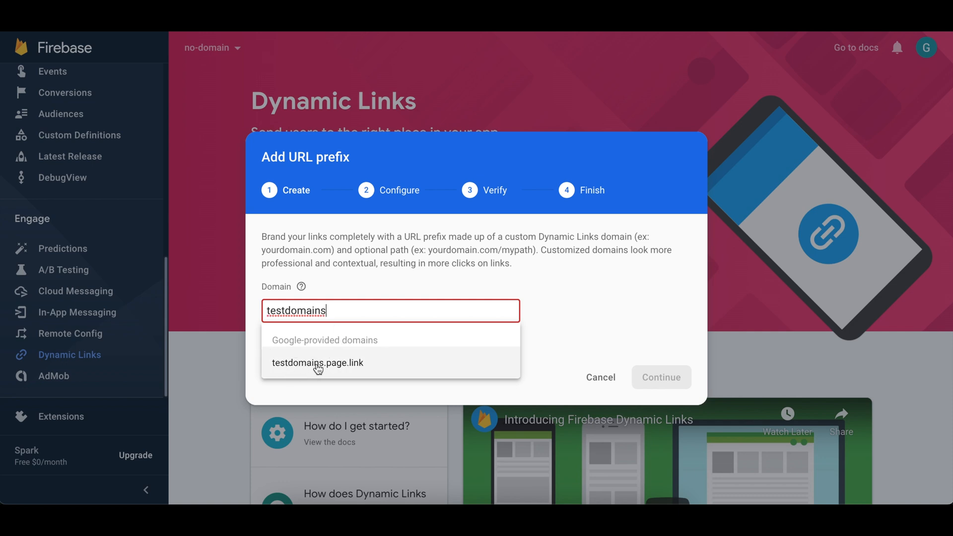
pyautogui.click(350, 366)
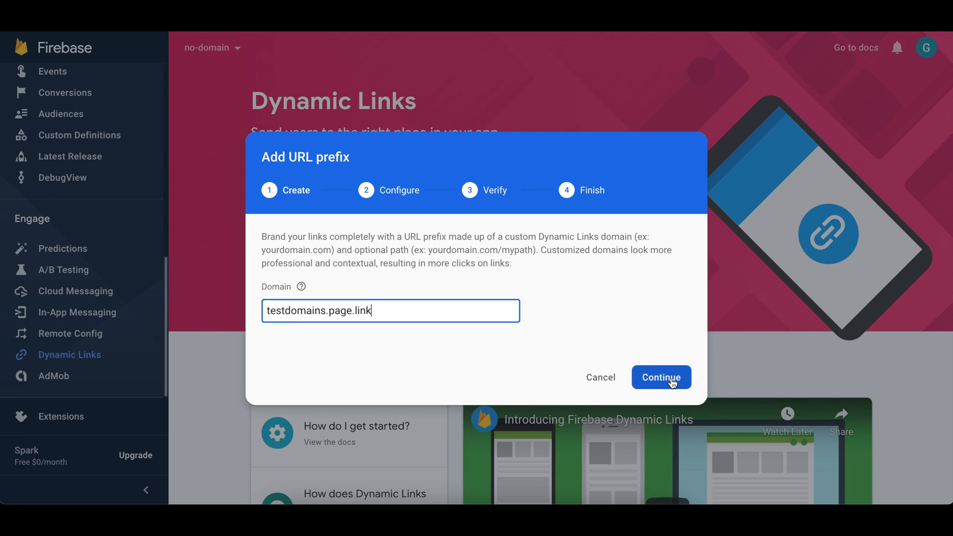
pyautogui.click(672, 381)
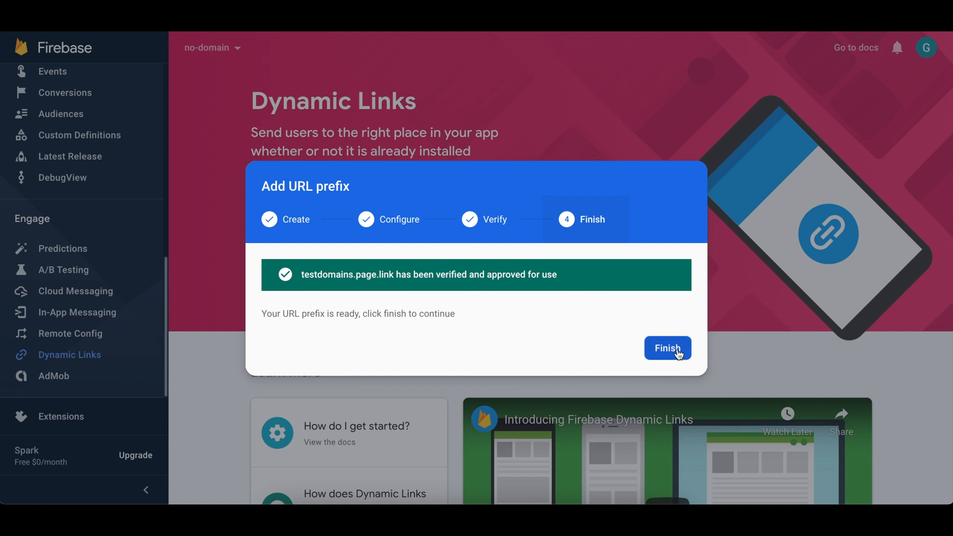
pyautogui.click(678, 352)
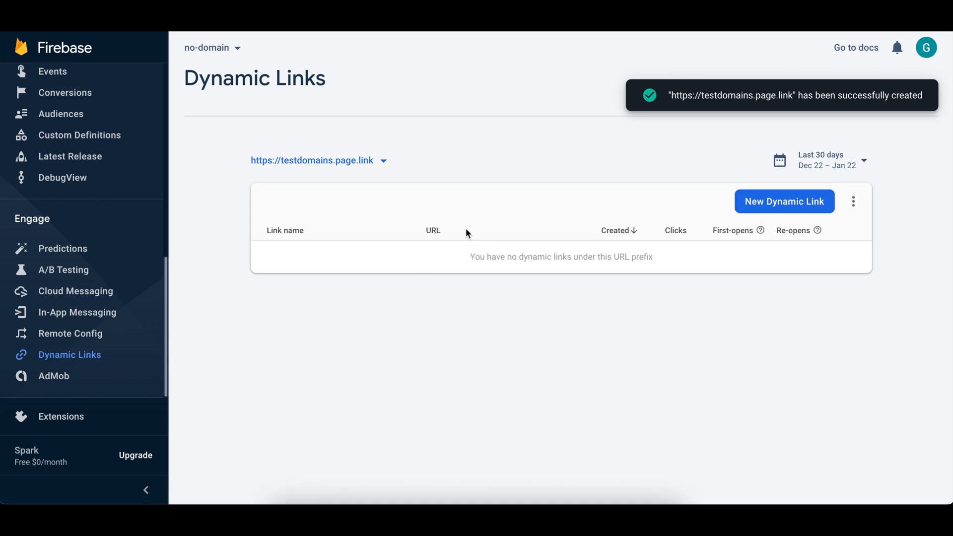
pyautogui.click(377, 169)
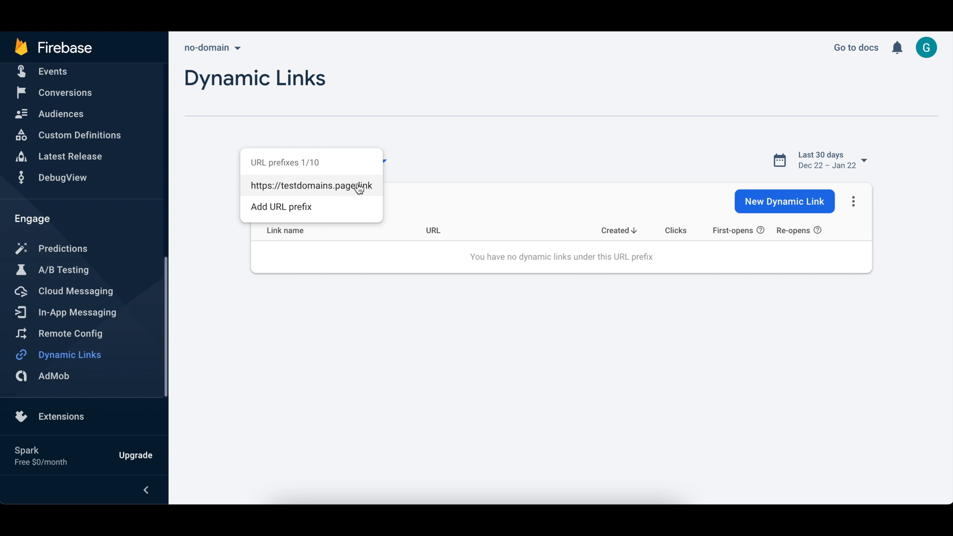
pyautogui.click(348, 192)
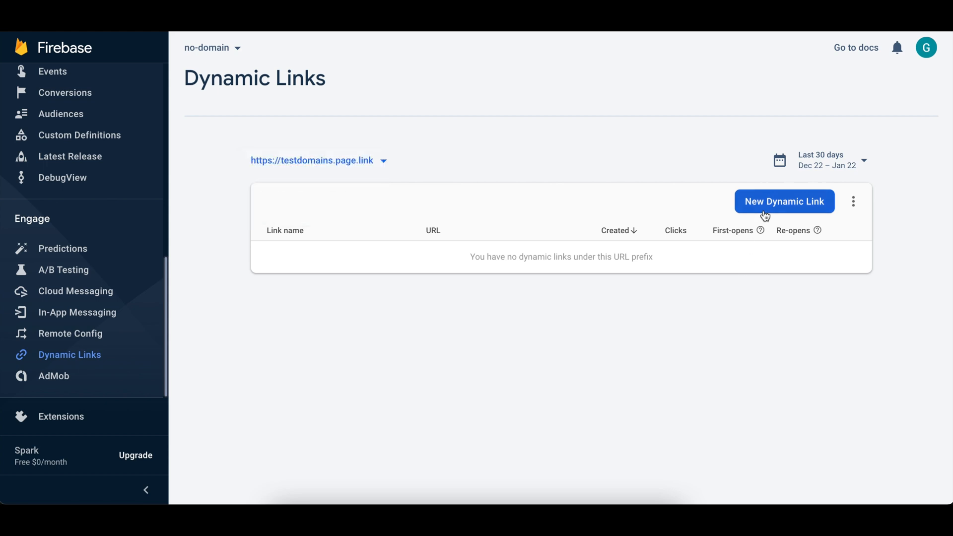
pyautogui.click(766, 211)
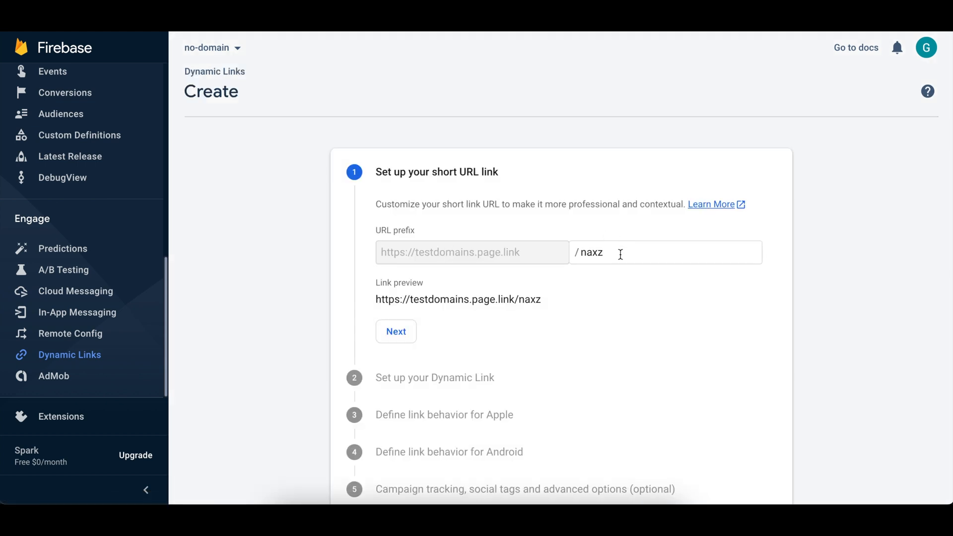
pyautogui.doubleClick(591, 255)
pyautogui.click(606, 253)
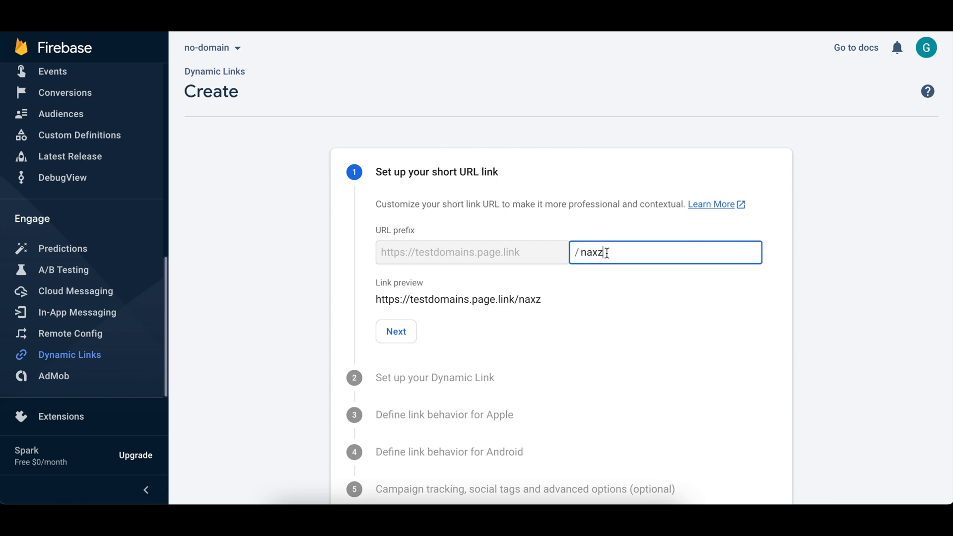
pyautogui.doubleClick(606, 253)
pyautogui.scroll(-2, 606, 253)
pyautogui.click(628, 245)
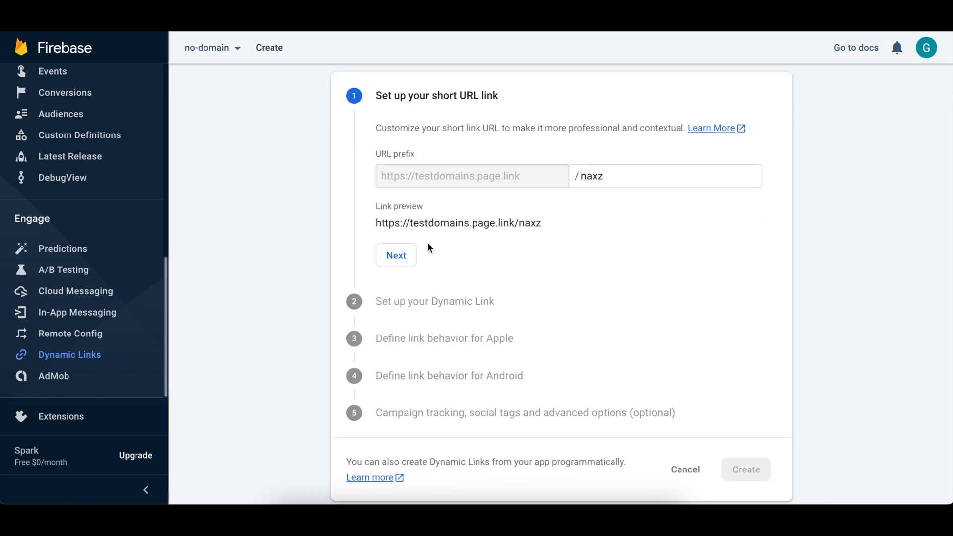
pyautogui.click(386, 257)
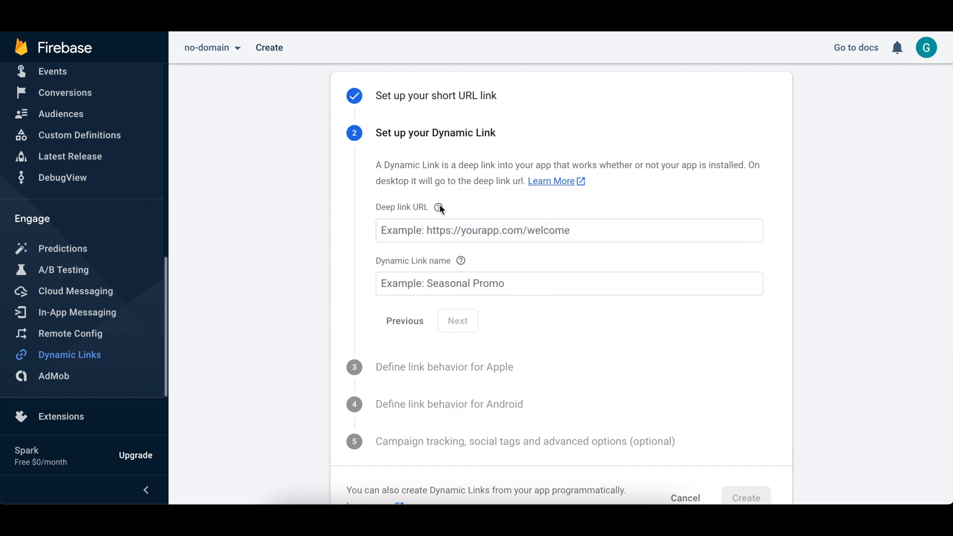
pyautogui.click(445, 231)
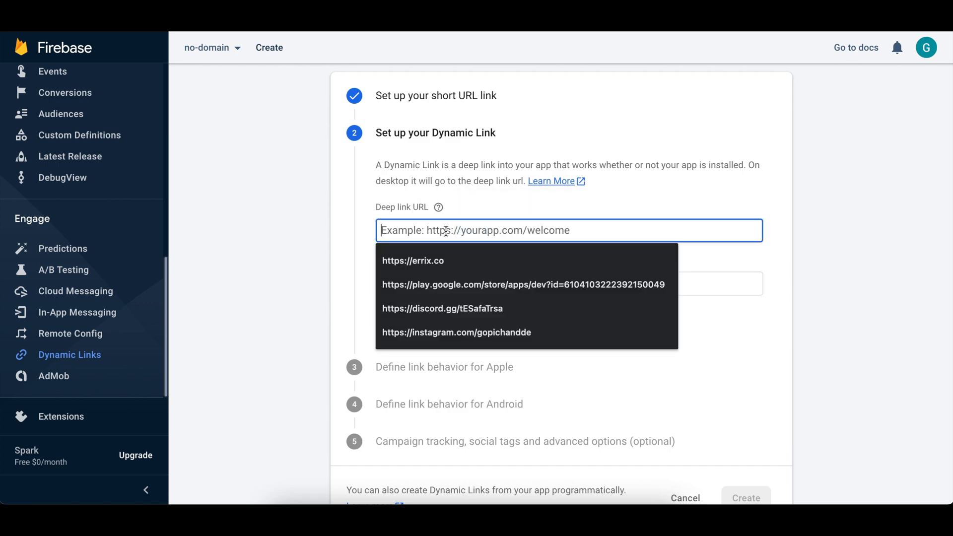
pyautogui.write('https://errix.co')
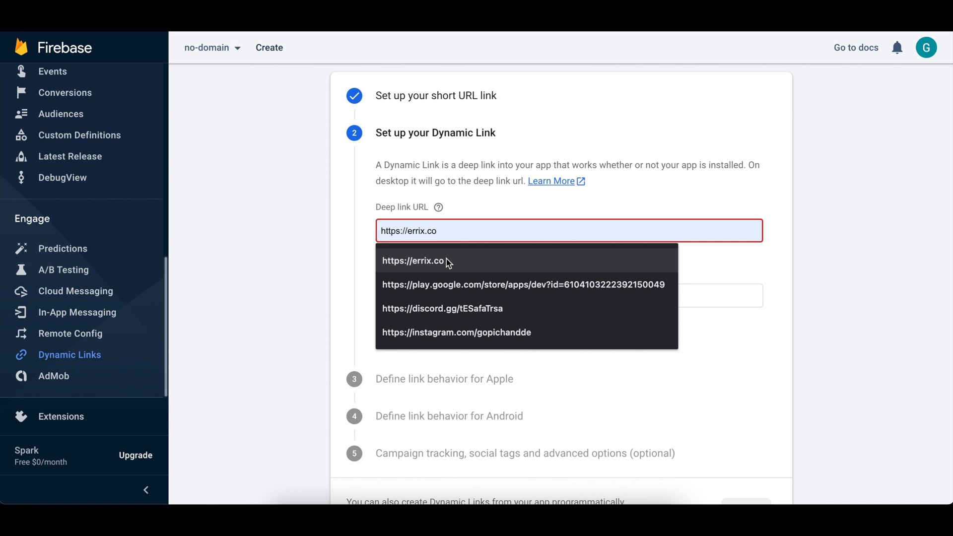
pyautogui.click(446, 261)
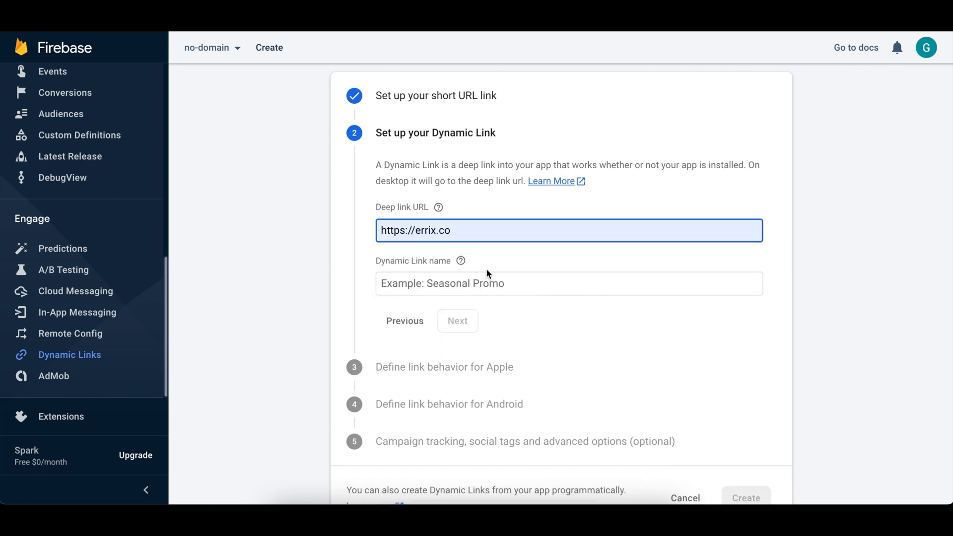
pyautogui.click(479, 283)
pyautogui.write('Errix')
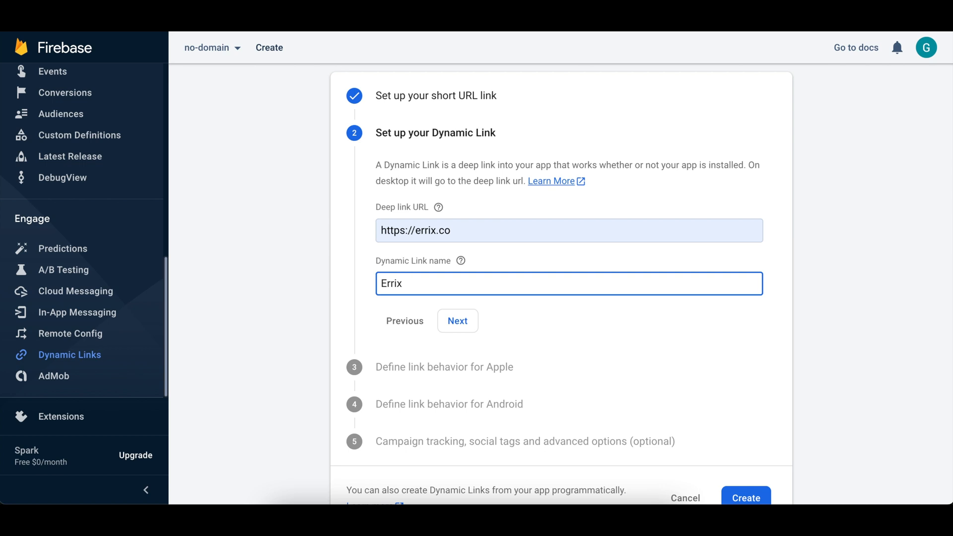
pyautogui.write(' Studios')
pyautogui.click(464, 321)
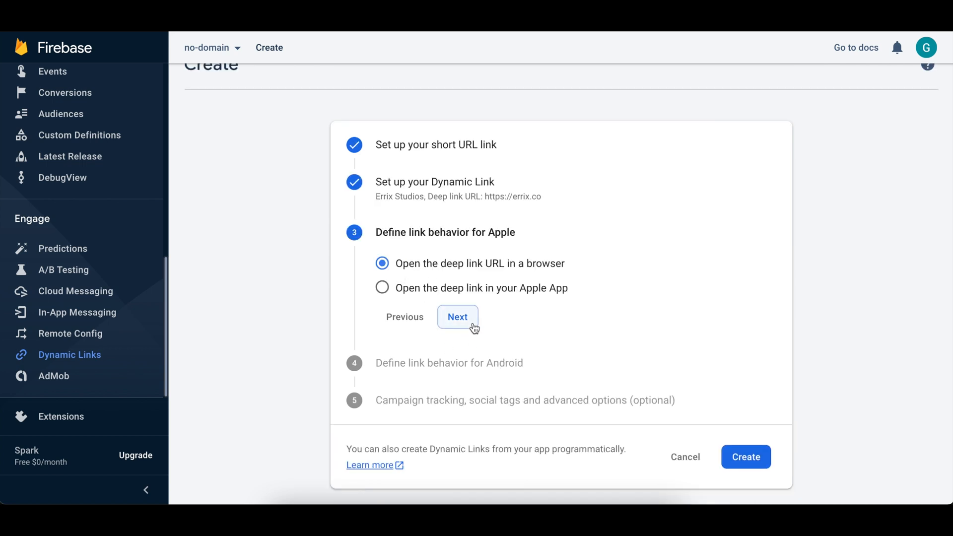
# Keep the Apple and Android link behavior set to open the deep link URL in a browser.
pyautogui.click(473, 327)
pyautogui.click(465, 371)
pyautogui.scroll(-1, 444, 349)
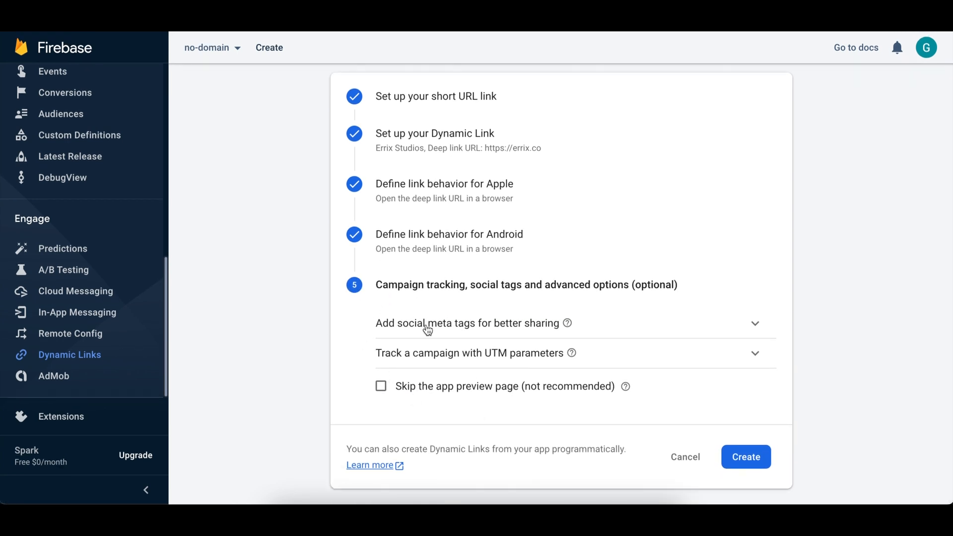
# Expand the social meta tag options, leave them empty, and create the Errix Studios dynamic link.
pyautogui.click(457, 329)
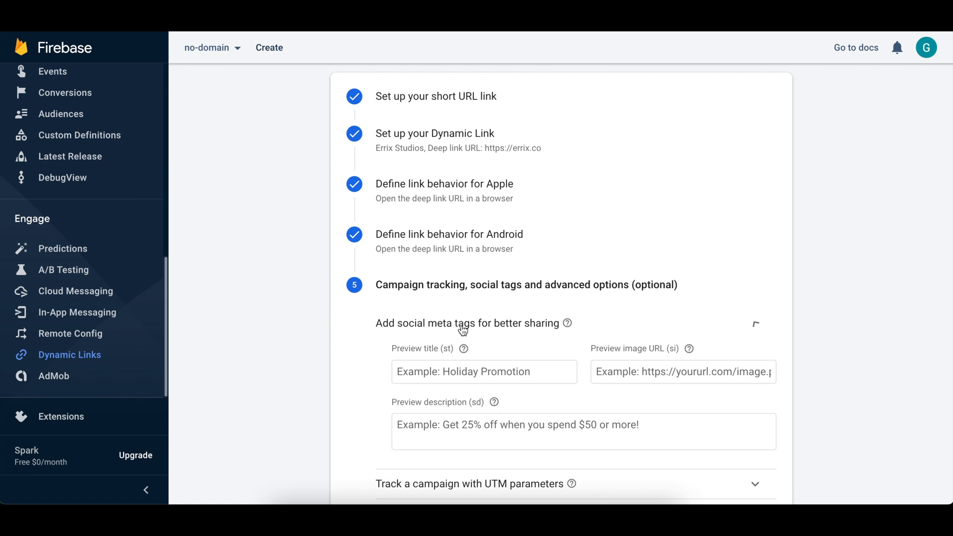
pyautogui.click(463, 328)
pyautogui.click(462, 325)
pyautogui.scroll(-3, 446, 378)
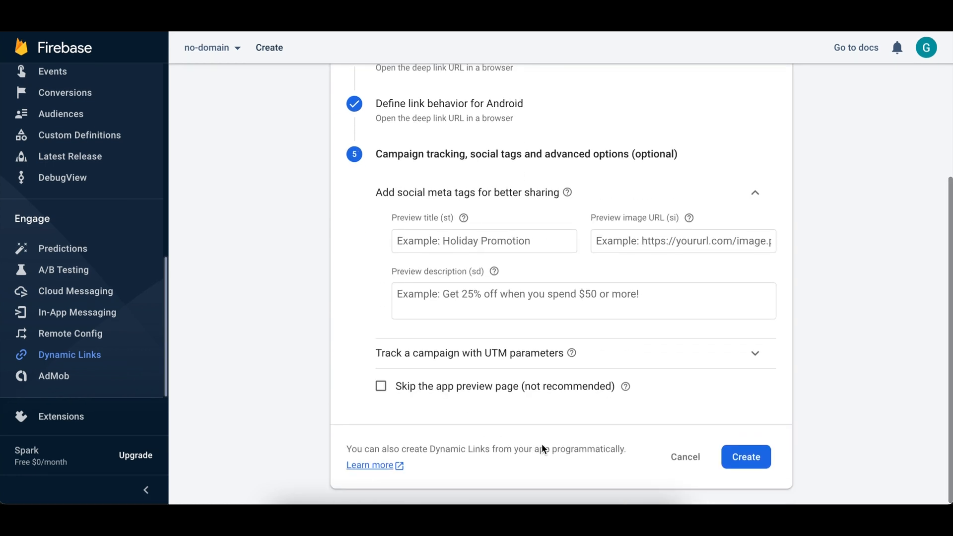
pyautogui.click(736, 457)
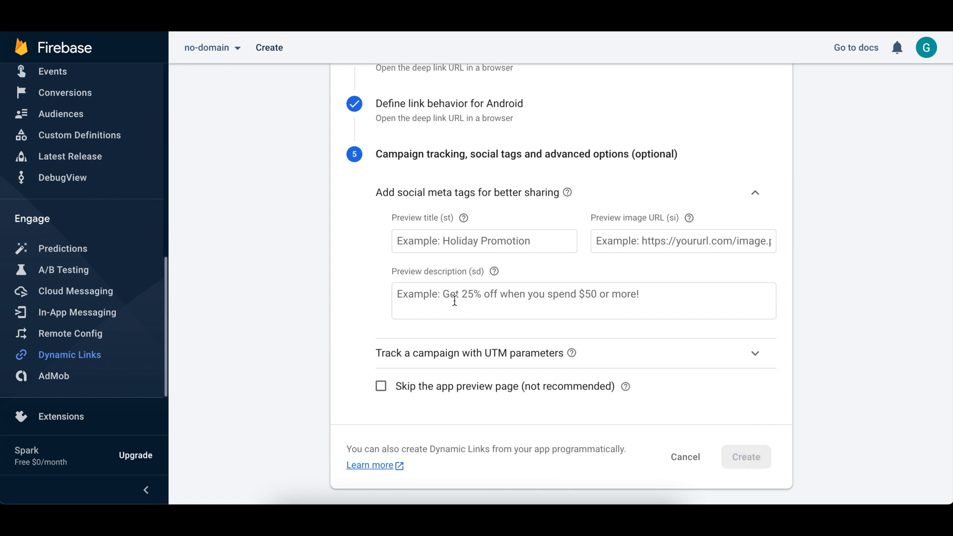
# Copy the short URL of the Errix Studios dynamic link from the links list.
pyautogui.scroll(1, 454, 298)
pyautogui.scroll(1, 455, 297)
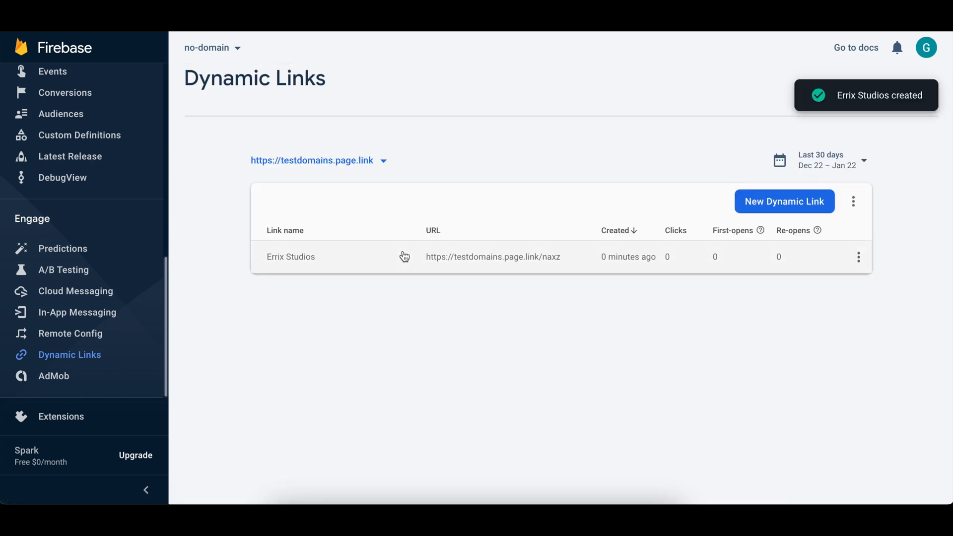
pyautogui.moveTo(577, 263)
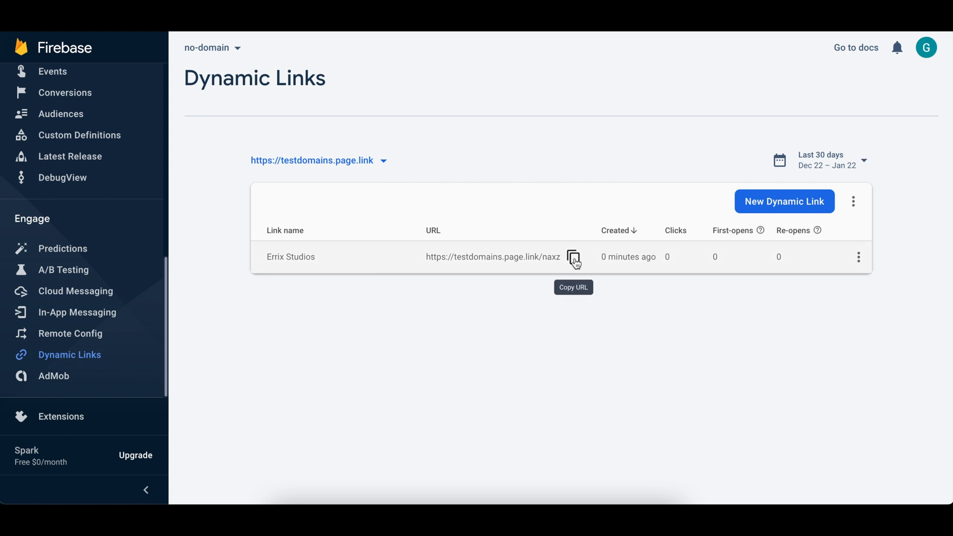
pyautogui.click(573, 257)
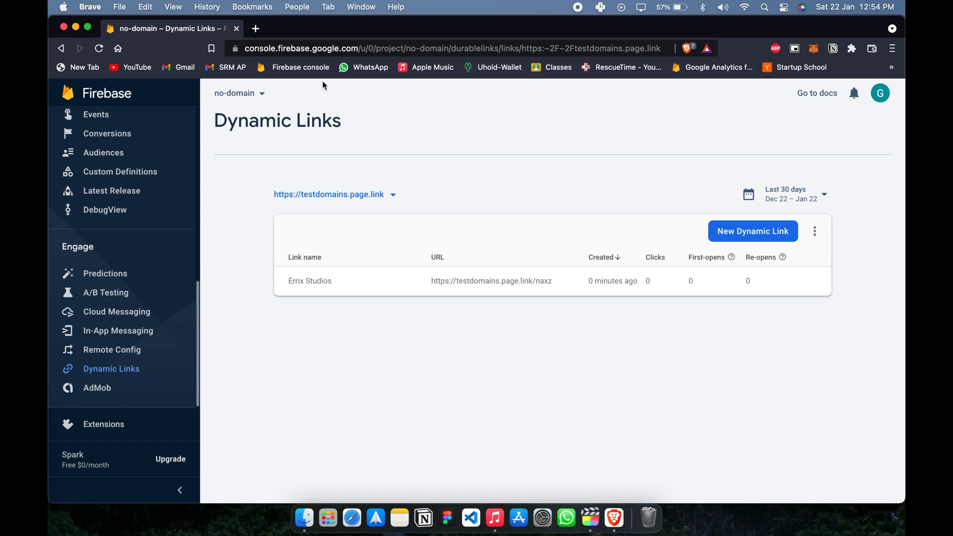
pyautogui.press('super+shift+n')
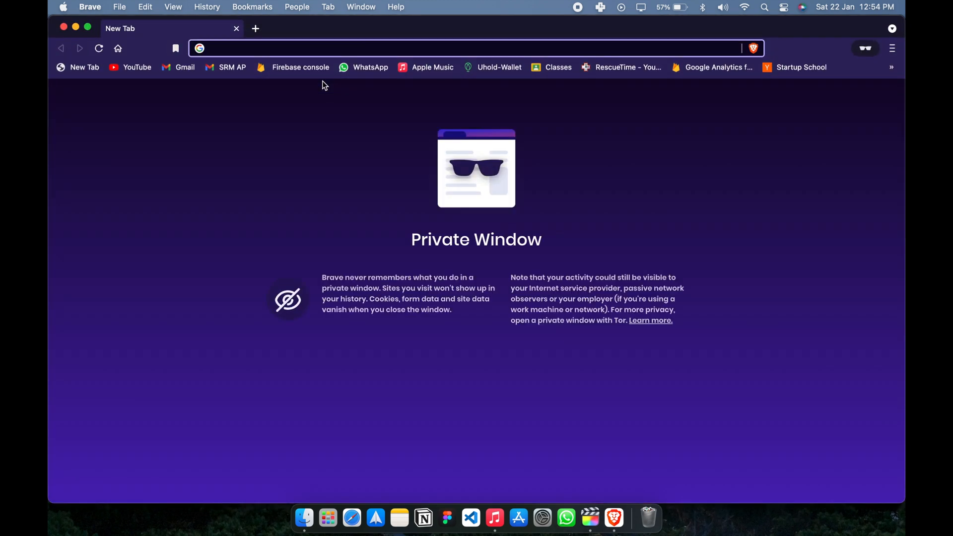
pyautogui.press('super+v')
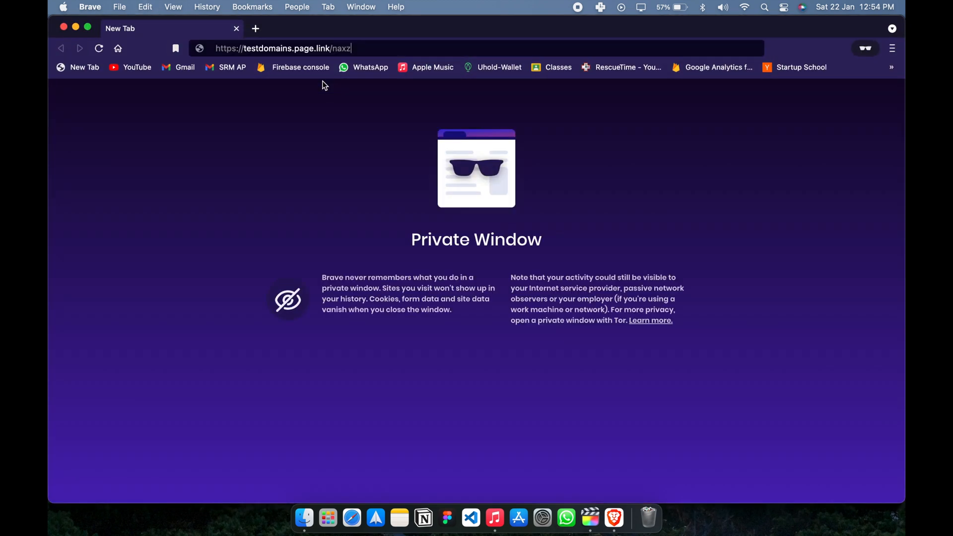
pyautogui.press('Return')
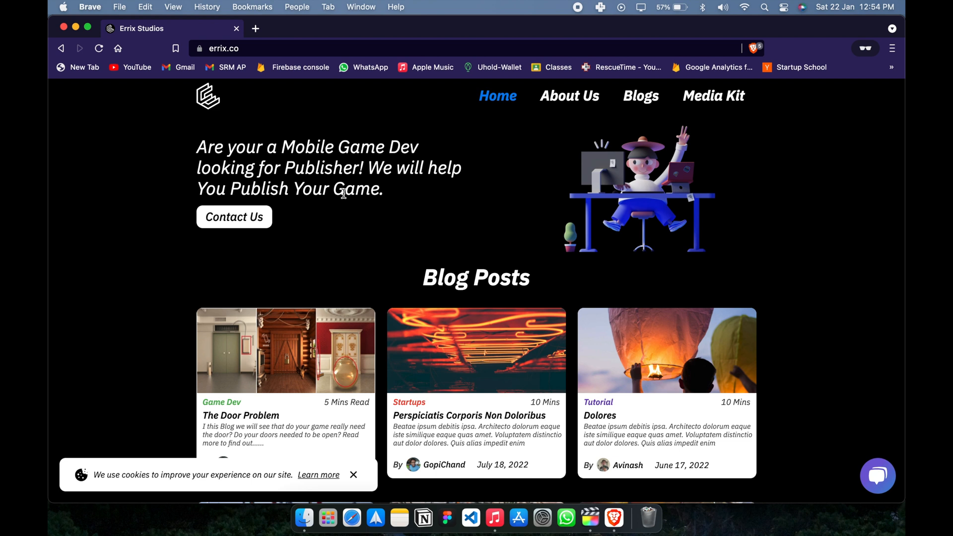
pyautogui.scroll(-15, 343, 194)
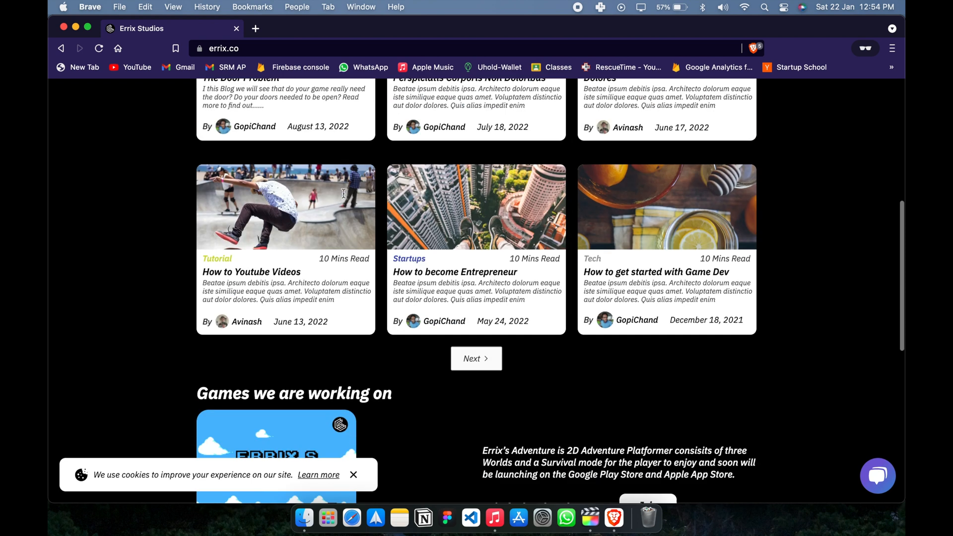